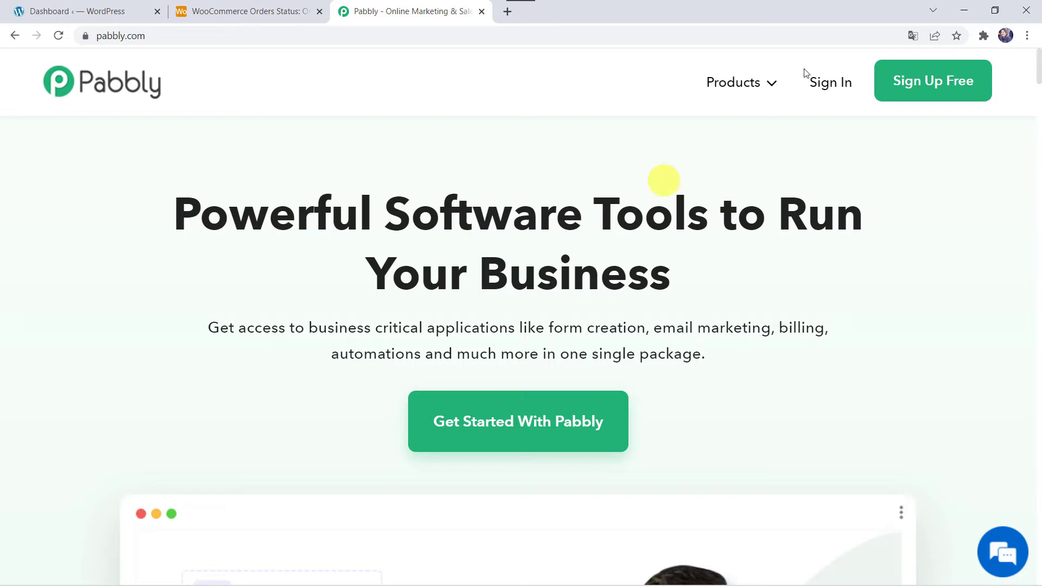
# - Go to the Pabbly Connect product page, sign in and open the Pabbly Connect dashboard
pyautogui.click(728, 90)
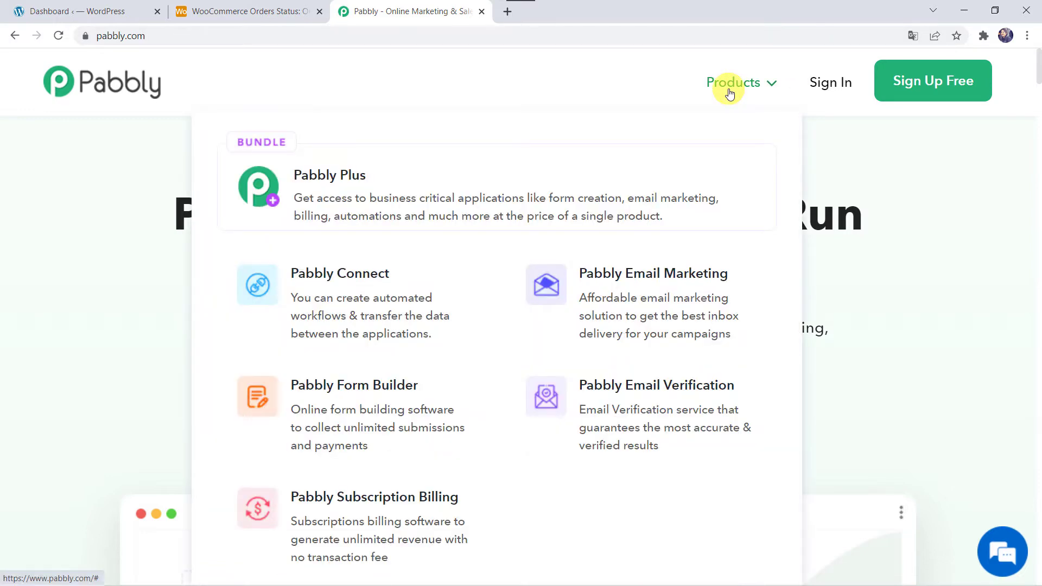
pyautogui.click(346, 291)
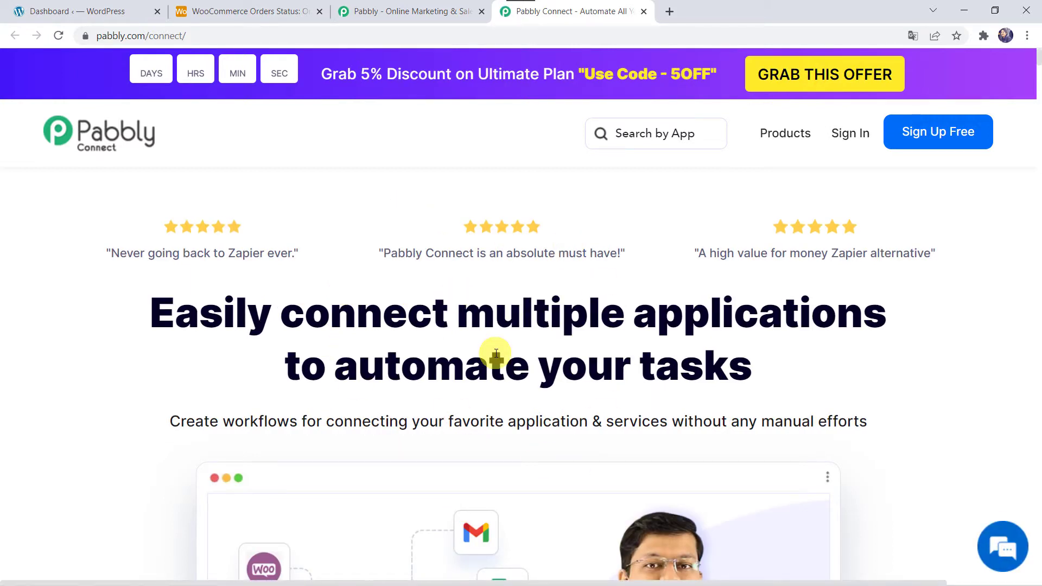
pyautogui.click(944, 139)
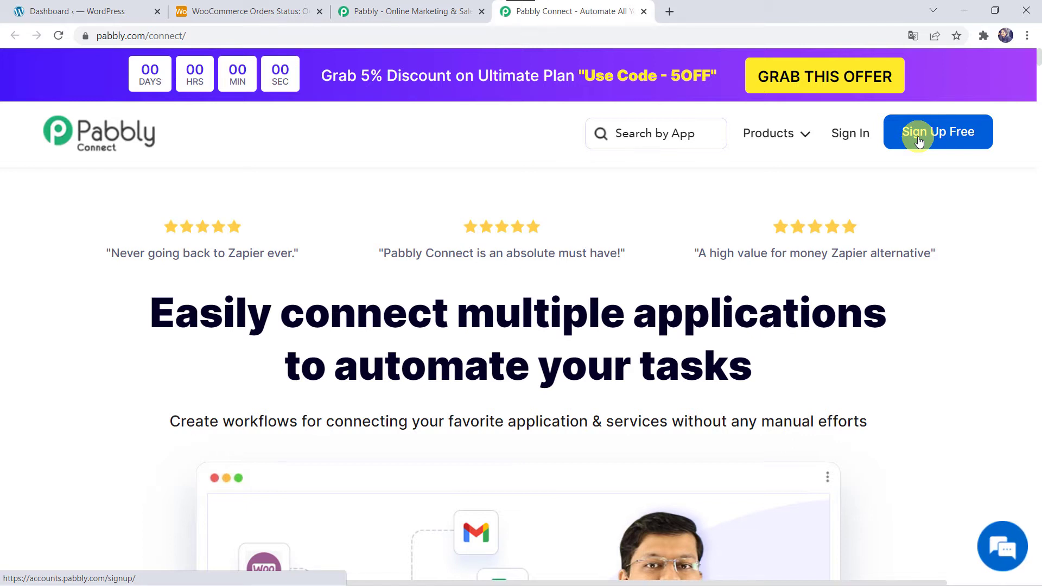
pyautogui.click(844, 141)
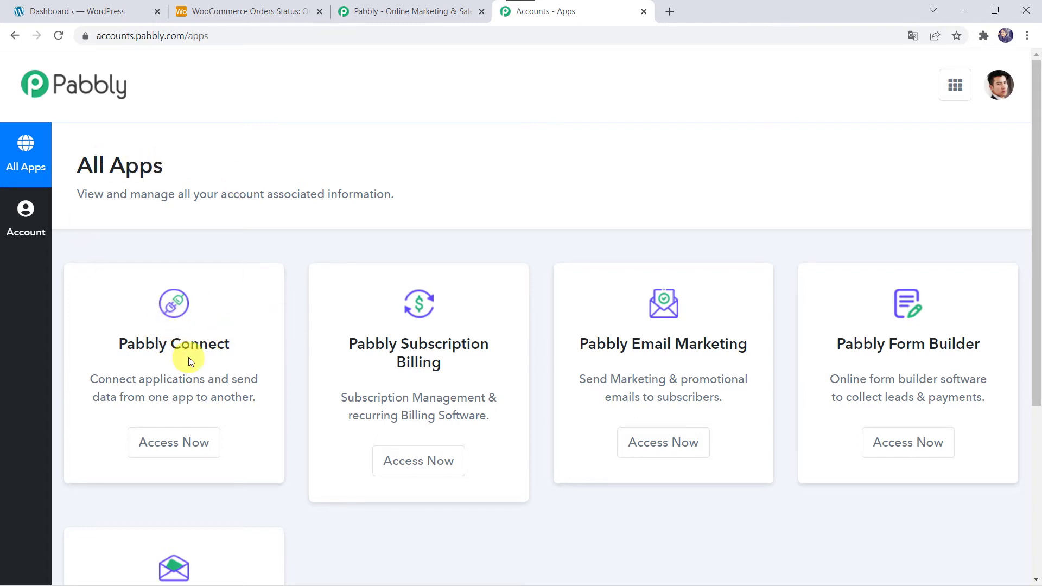
pyautogui.click(166, 443)
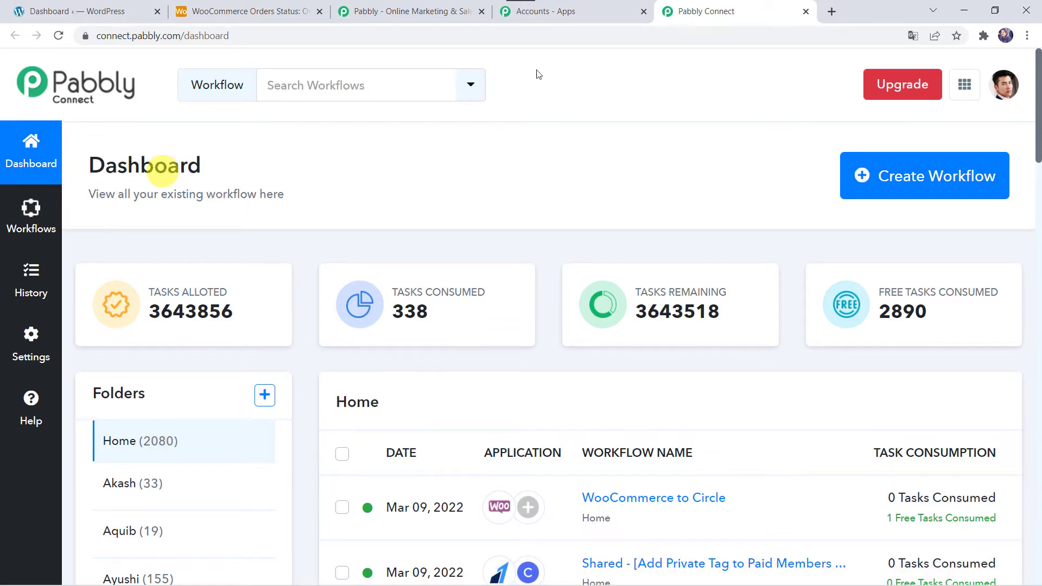
# - Create a new workflow named "Update WooCommerce Order Status in Airtable"
pyautogui.scroll(-7, 619, 426)
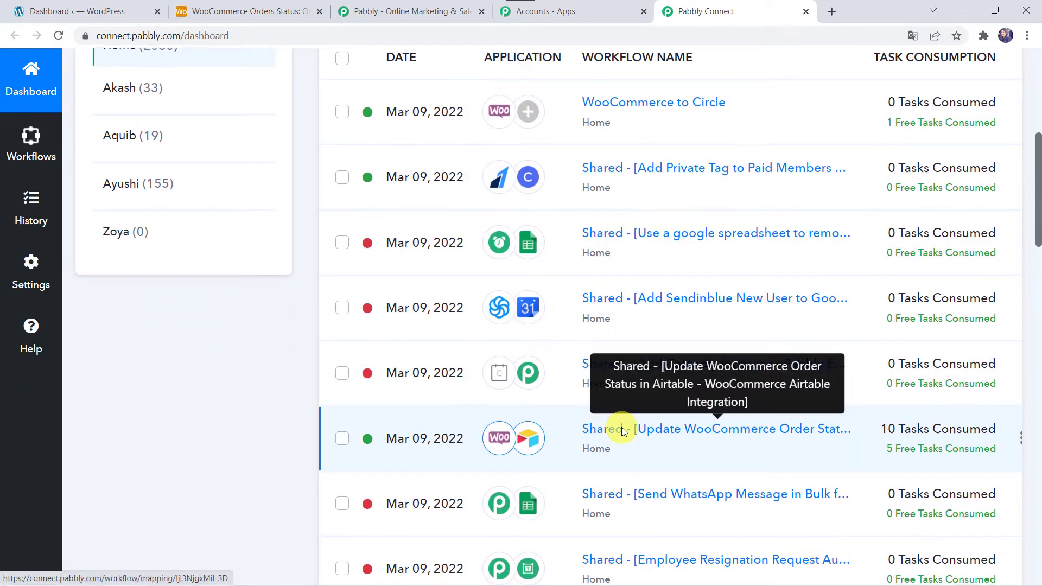
pyautogui.scroll(7, 621, 428)
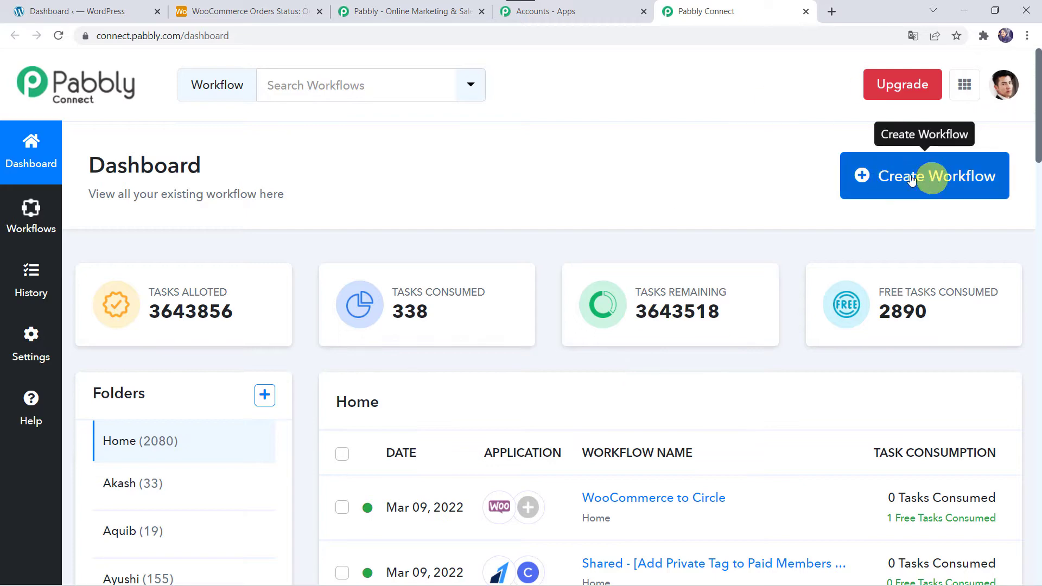
pyautogui.click(932, 180)
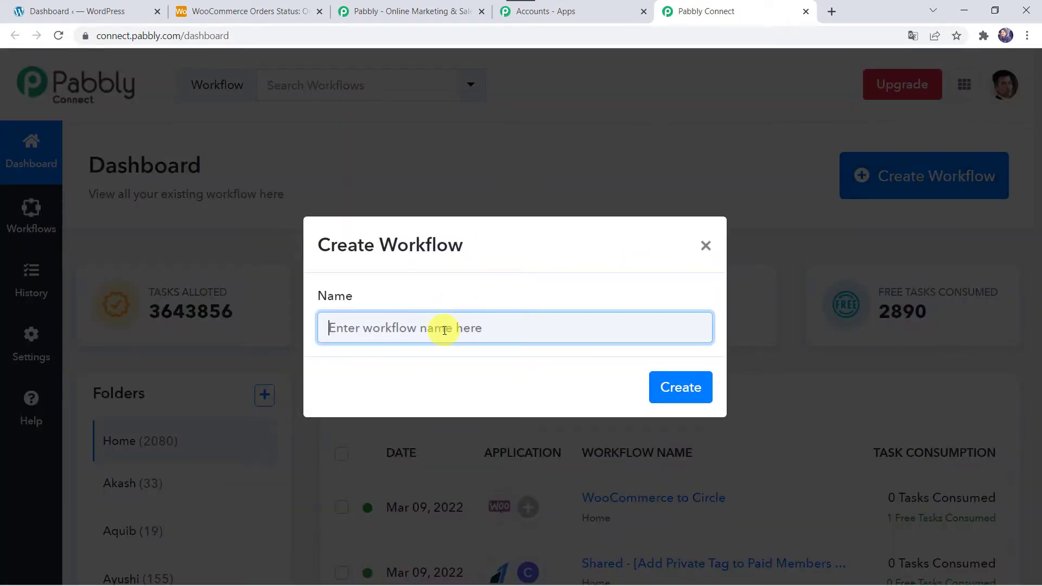
pyautogui.write('Update WooCommerce Order Status in Airtable')
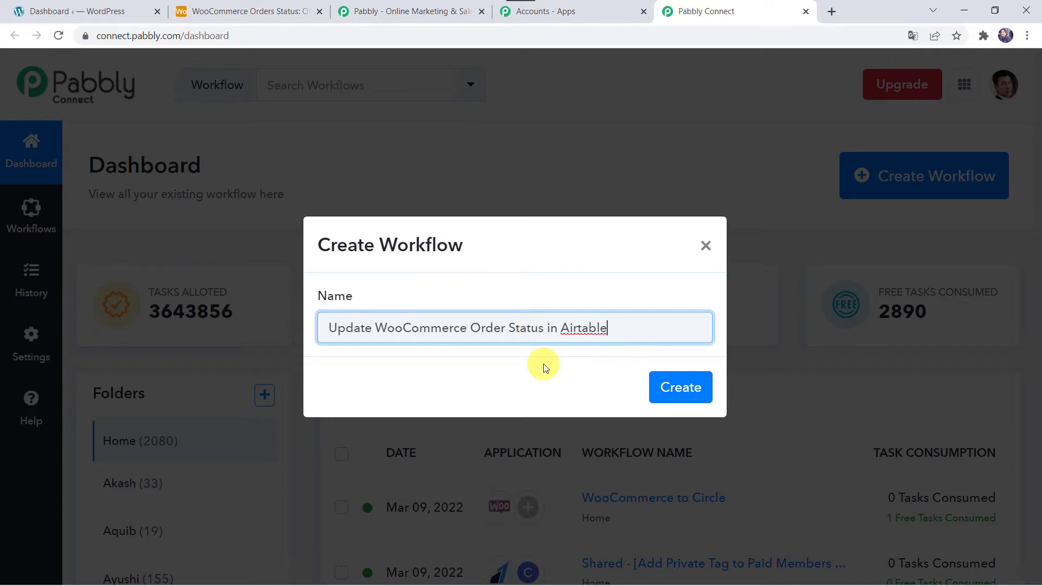
pyautogui.click(675, 387)
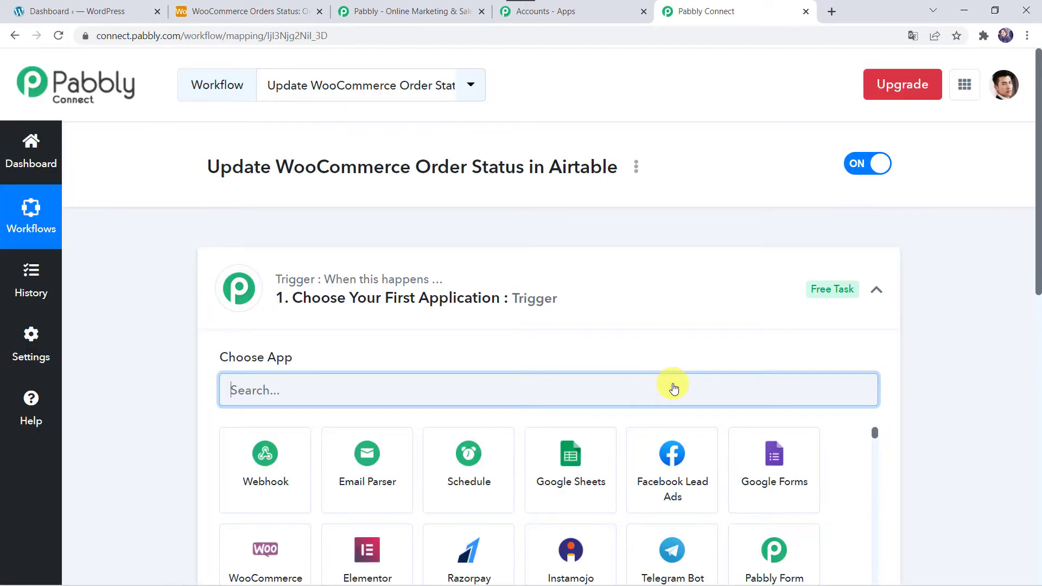
# - Choose WooCommerce as the trigger application of the workflow
pyautogui.click(552, 298)
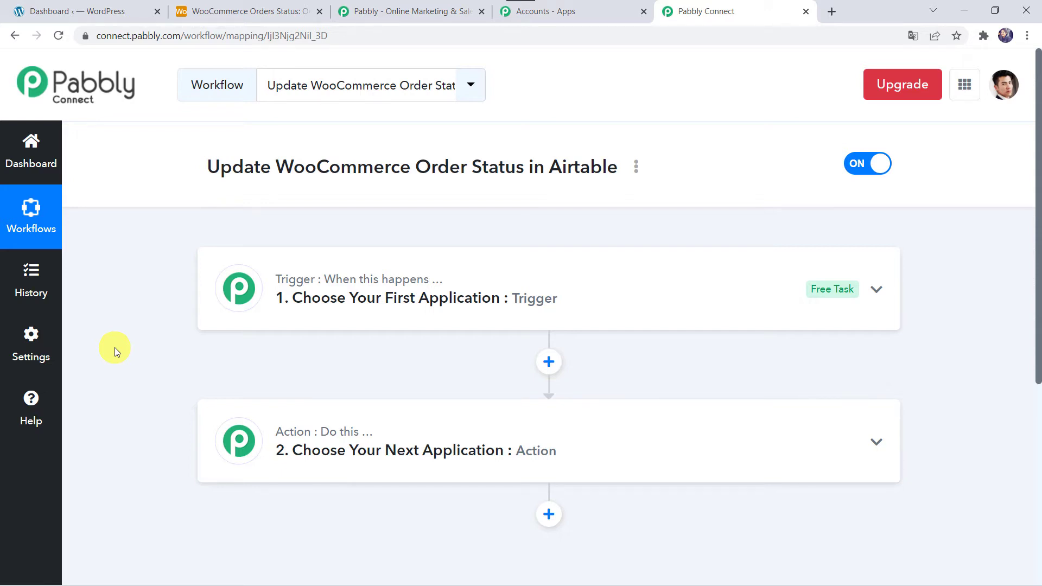
pyautogui.click(569, 294)
pyautogui.click(296, 386)
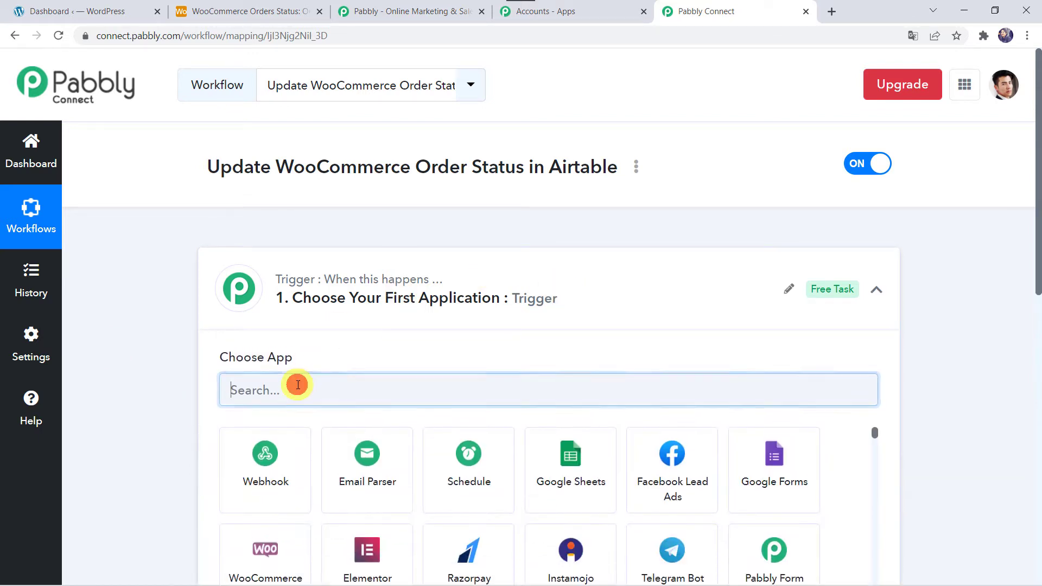
pyautogui.write('WooC')
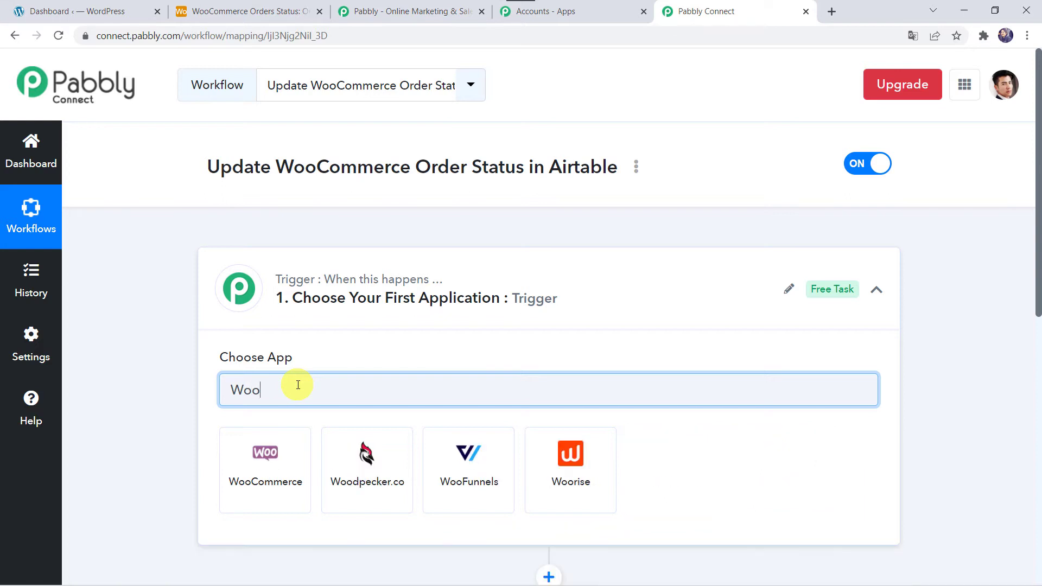
pyautogui.click(272, 476)
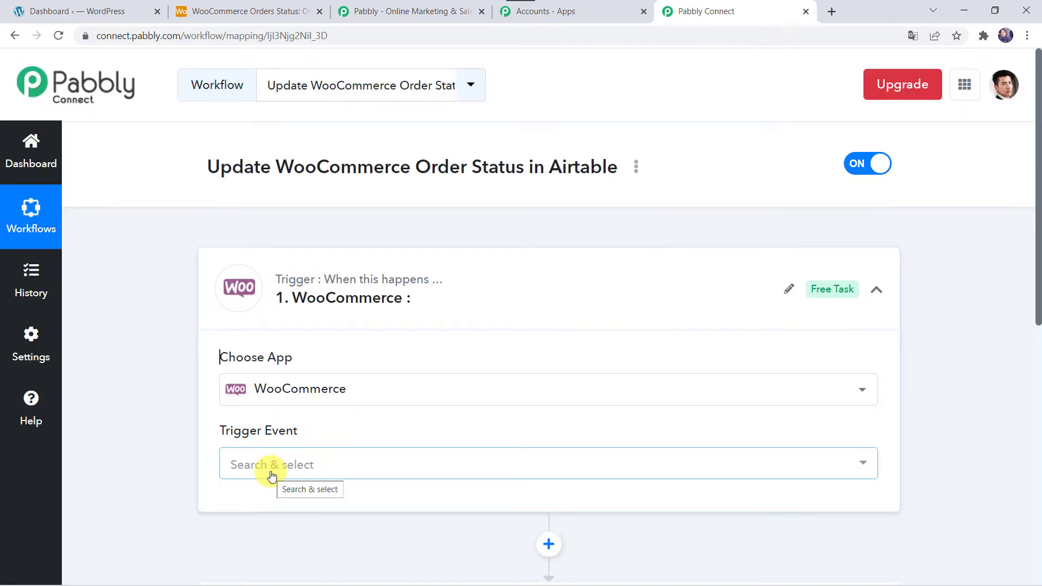
# - Set the WooCommerce trigger event to Order Updated and copy the trigger's webhook URL
pyautogui.click(272, 476)
pyautogui.write('ore')
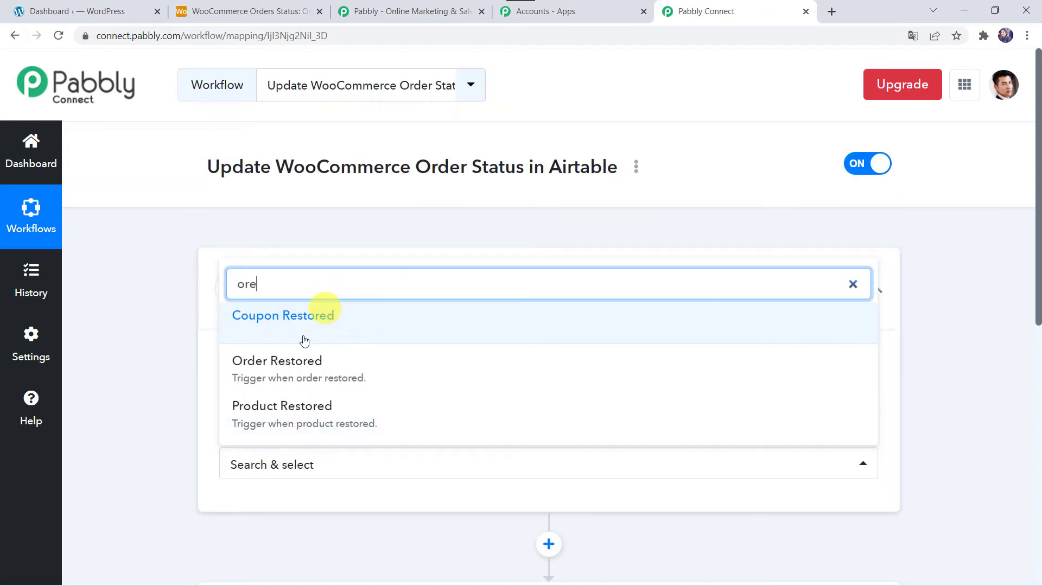
pyautogui.scroll(-2, 279, 360)
pyautogui.scroll(-1, 288, 368)
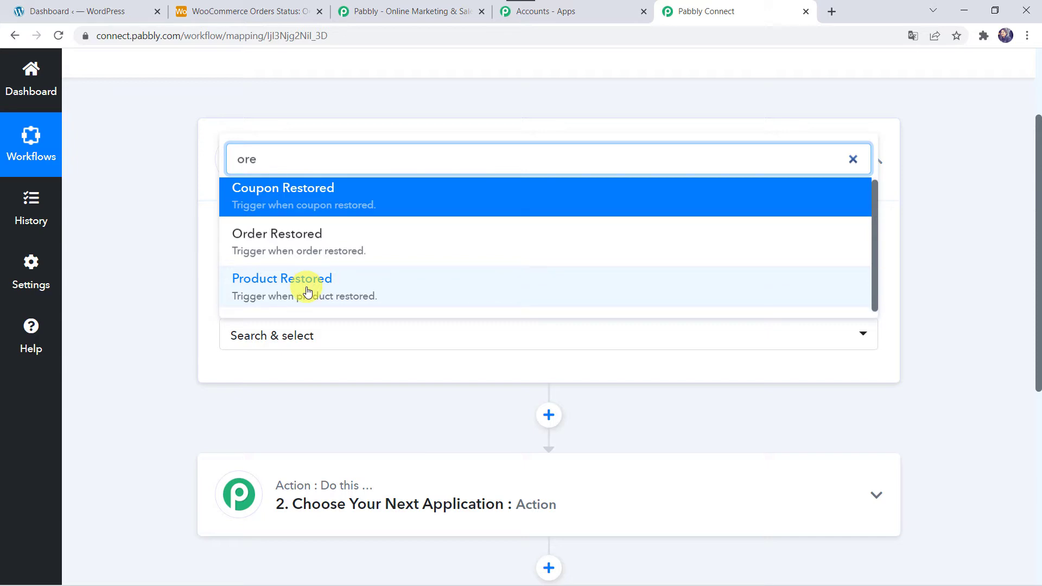
pyautogui.press('BackSpace')
pyautogui.write('der')
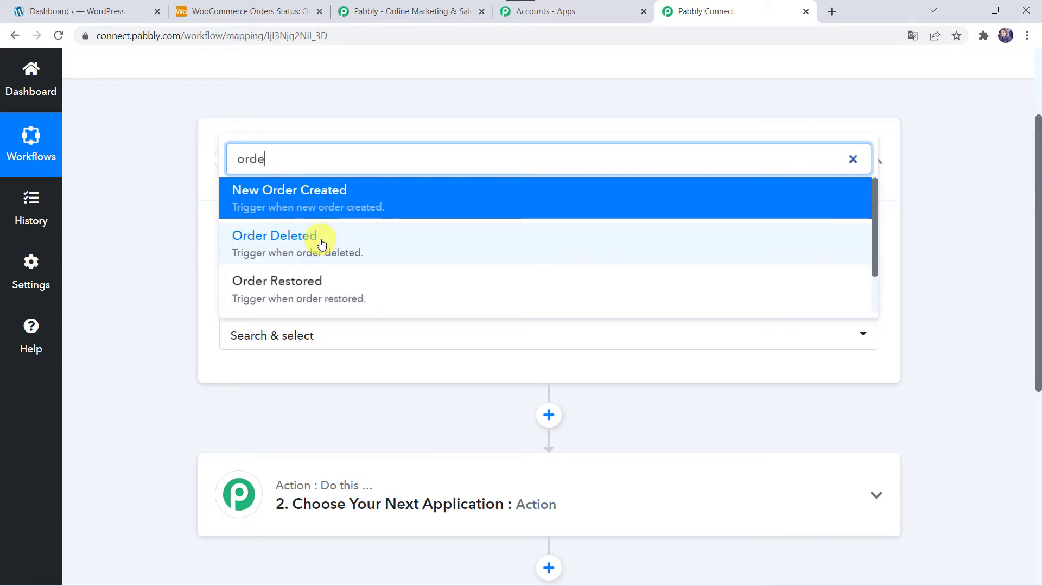
pyautogui.scroll(-1, 275, 266)
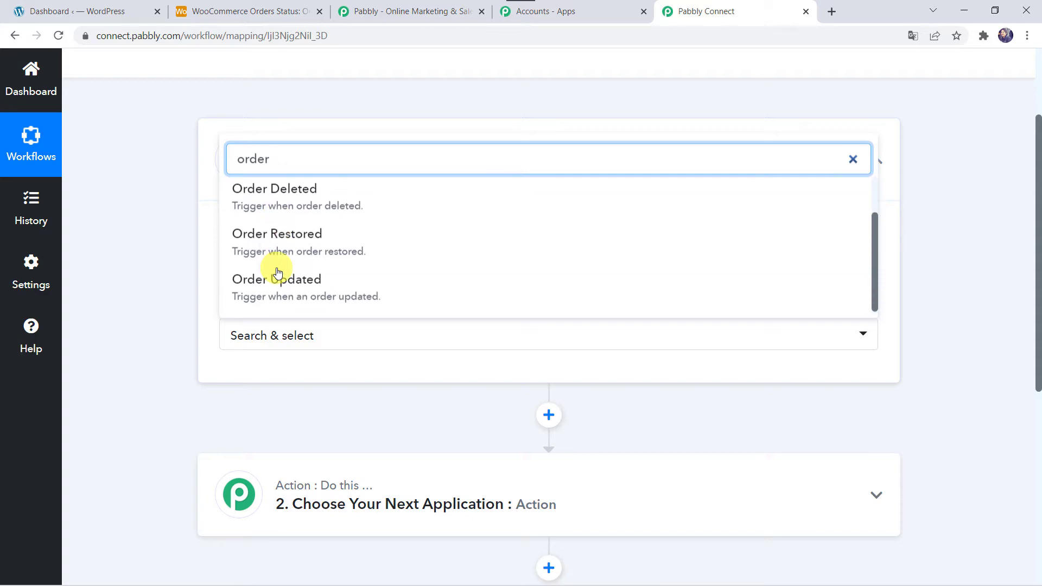
pyautogui.click(276, 276)
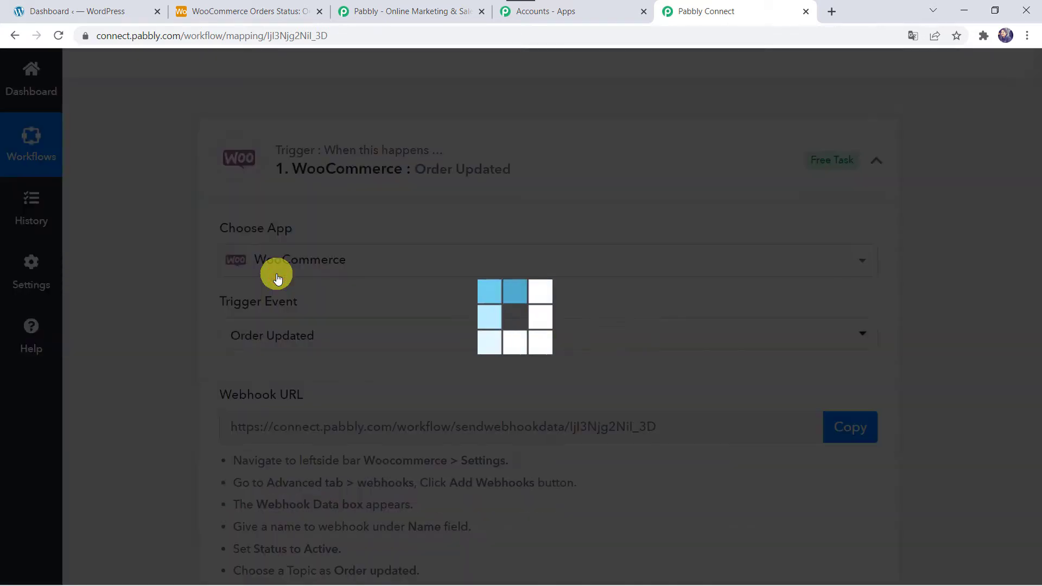
pyautogui.scroll(-4, 180, 395)
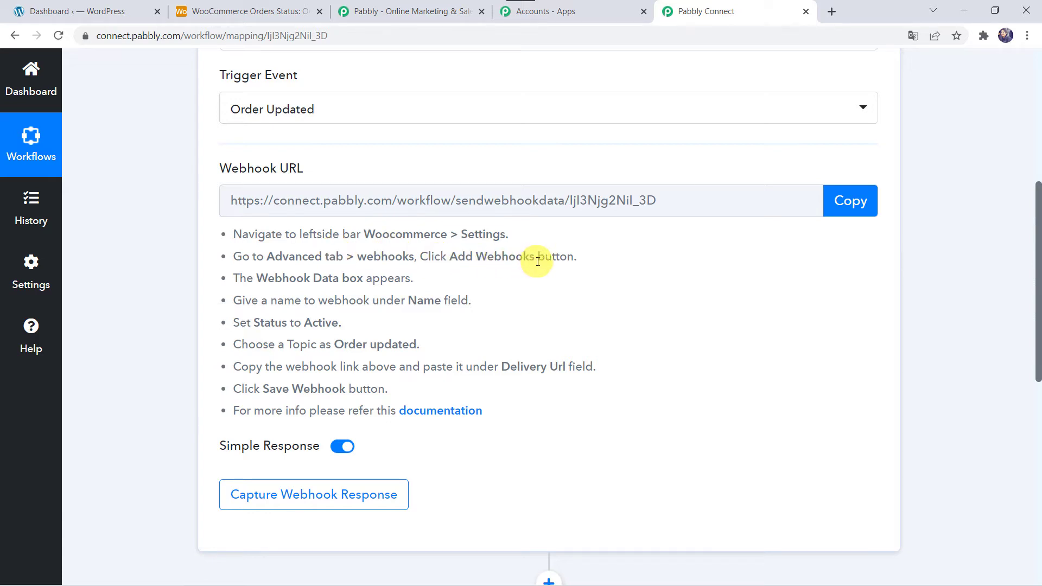
pyautogui.click(850, 202)
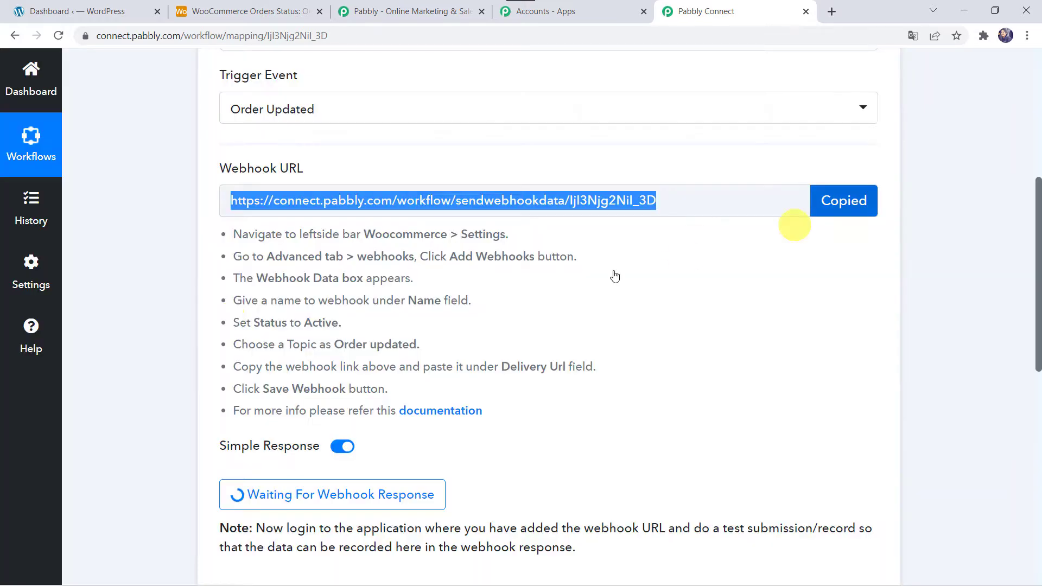
# - Switch to the WordPress dashboard and add a new webhook in WooCommerce's advanced settings
pyautogui.click(118, 8)
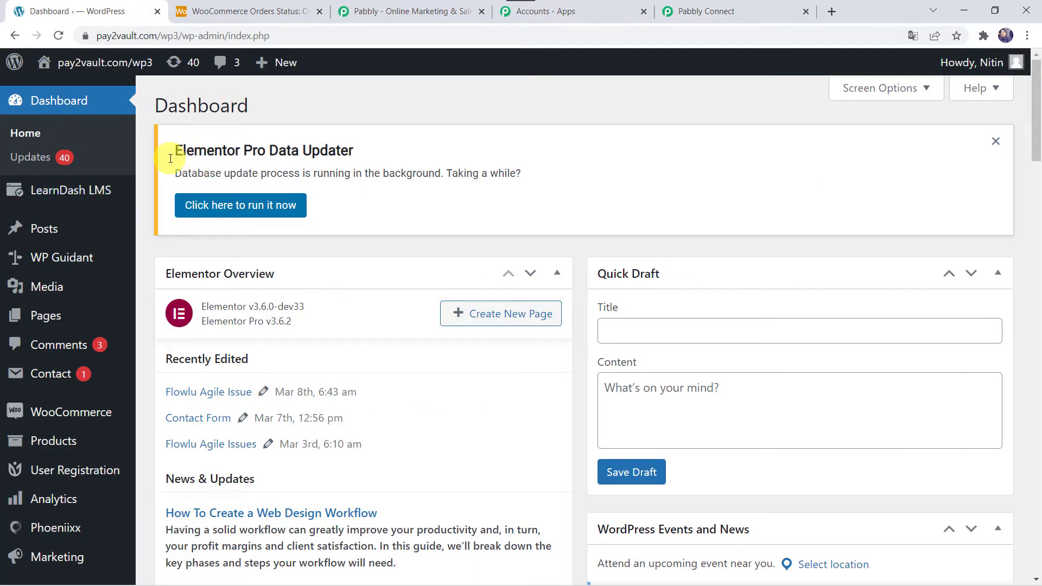
pyautogui.moveTo(21, 416)
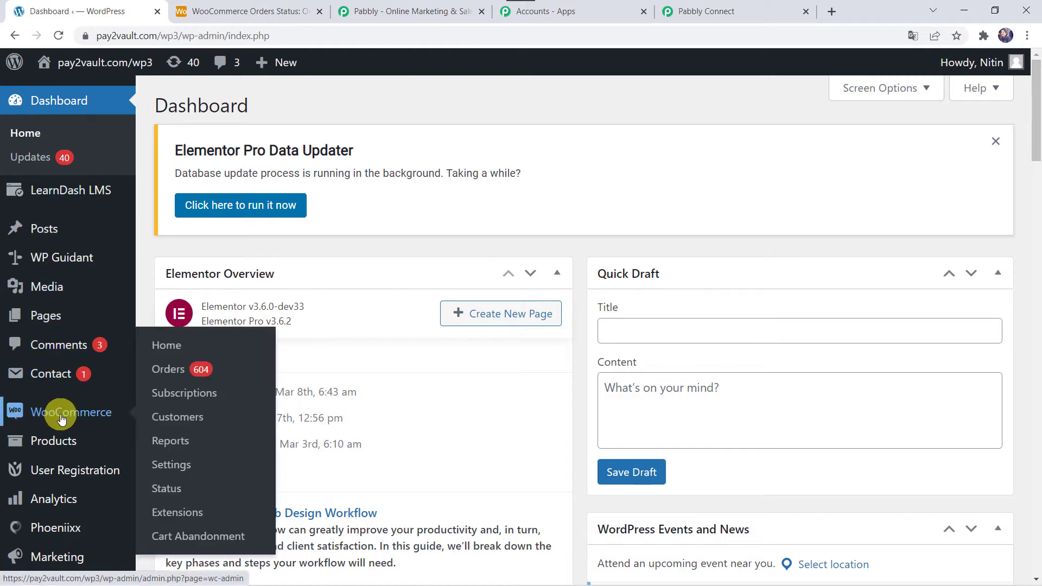
pyautogui.click(171, 467)
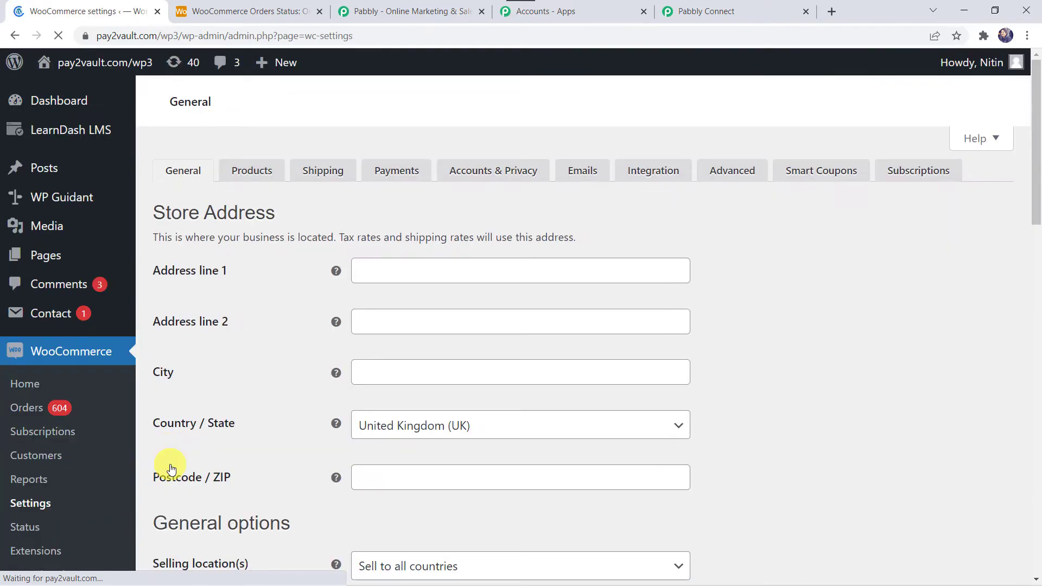
pyautogui.click(727, 174)
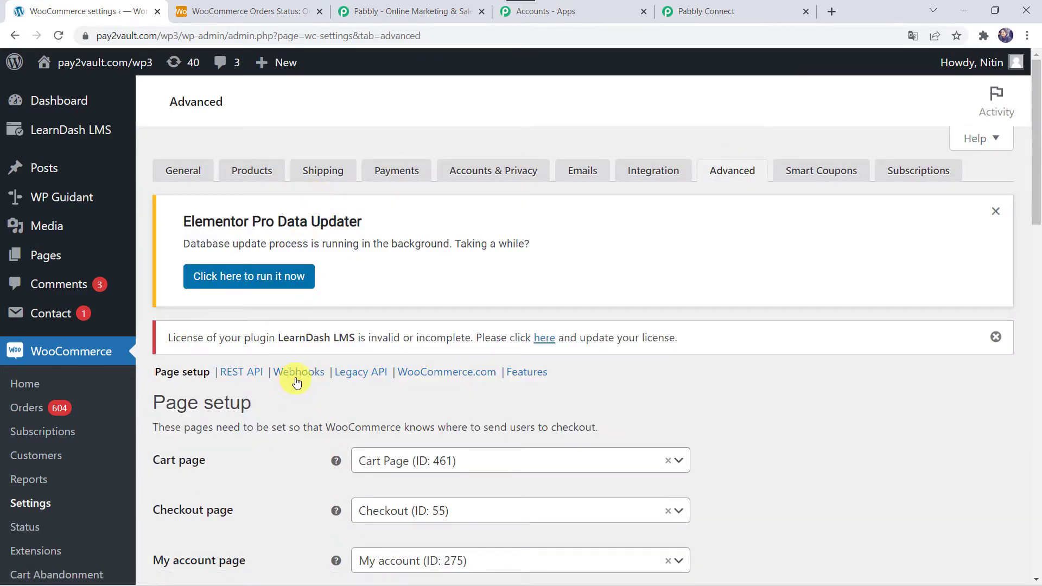
pyautogui.click(297, 375)
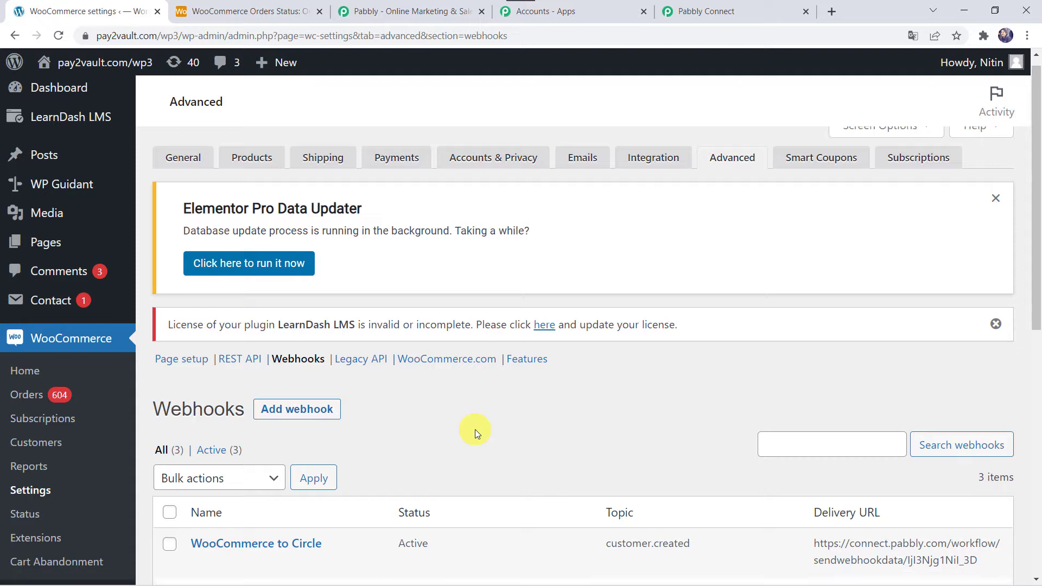
pyautogui.scroll(-3, 475, 429)
pyautogui.click(322, 243)
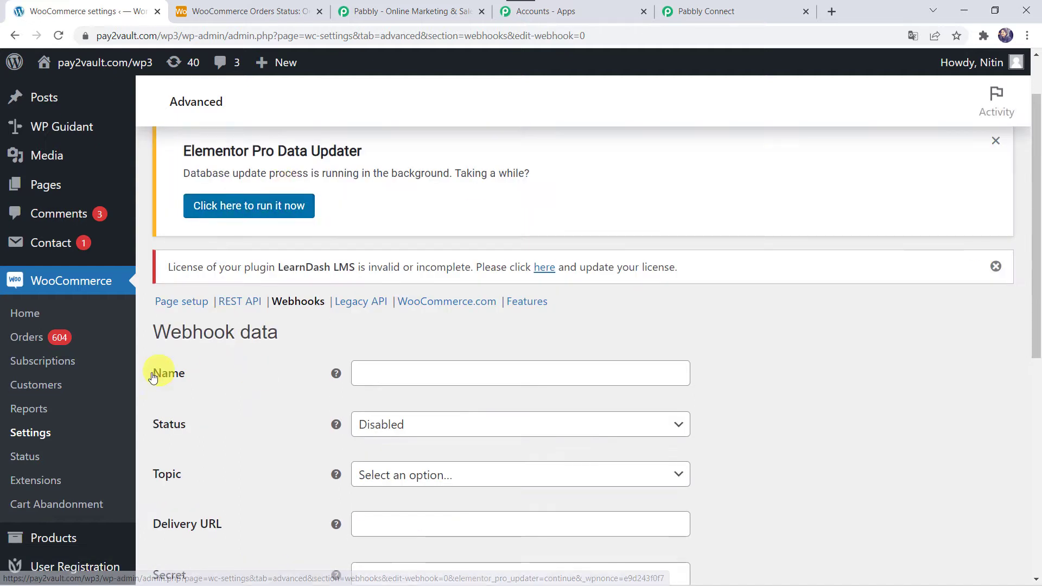
# - Name the webhook "Update Airtable Records" and set its status to Active
pyautogui.click(414, 373)
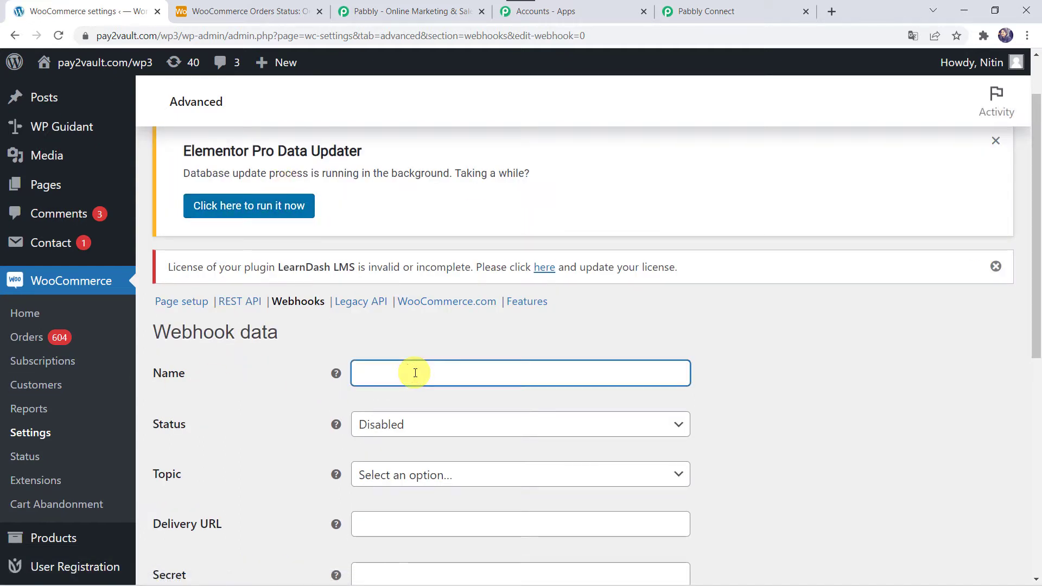
pyautogui.write('Update ')
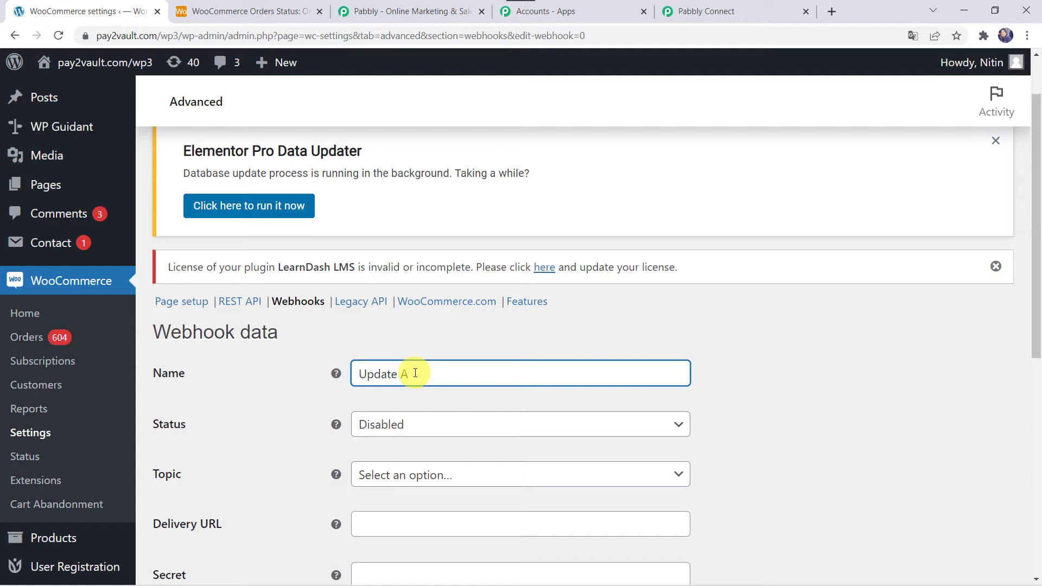
pyautogui.write('Airtable Records')
pyautogui.scroll(-1, 415, 374)
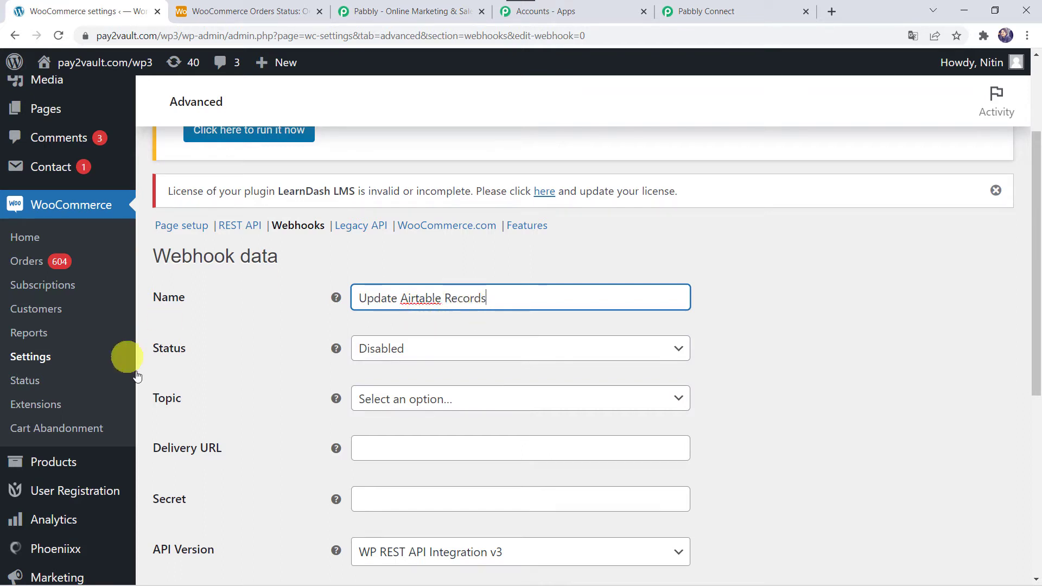
pyautogui.click(399, 359)
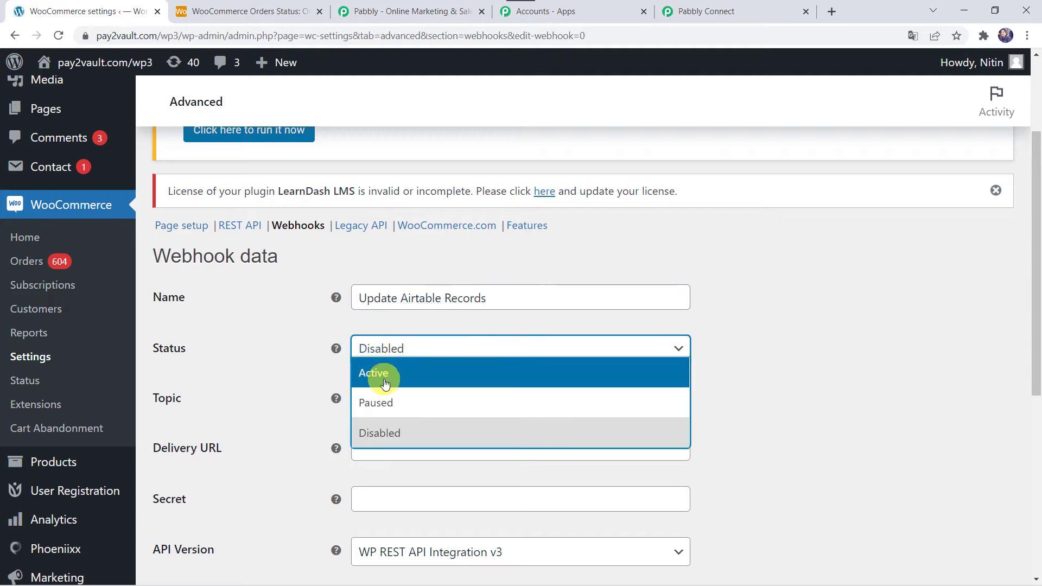
pyautogui.click(384, 375)
# - Set the webhook's topic to Order updated
pyautogui.scroll(-1, 282, 374)
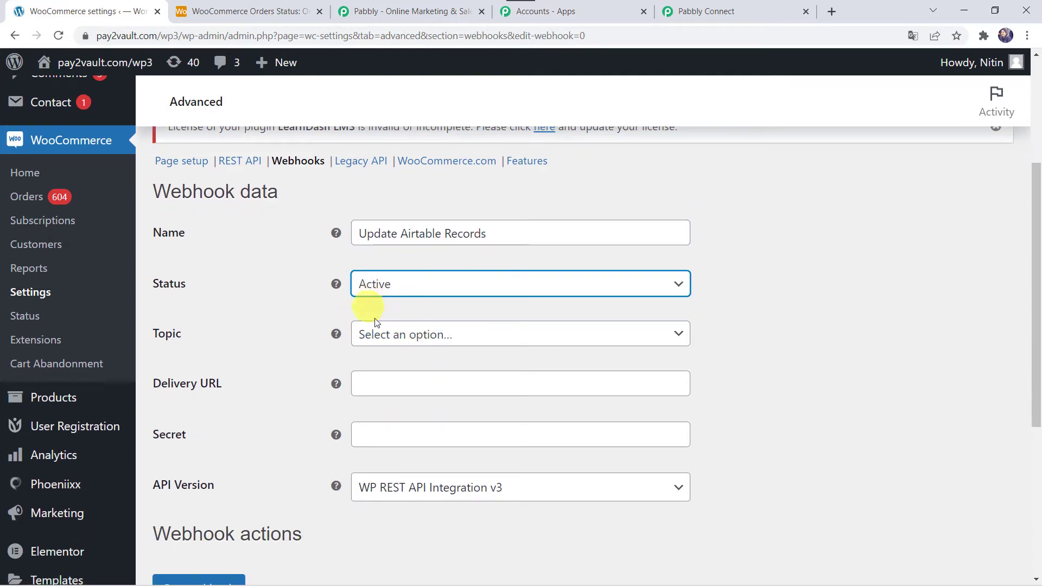
pyautogui.click(411, 337)
pyautogui.click(389, 363)
pyautogui.write('ore')
pyautogui.press('BackSpace')
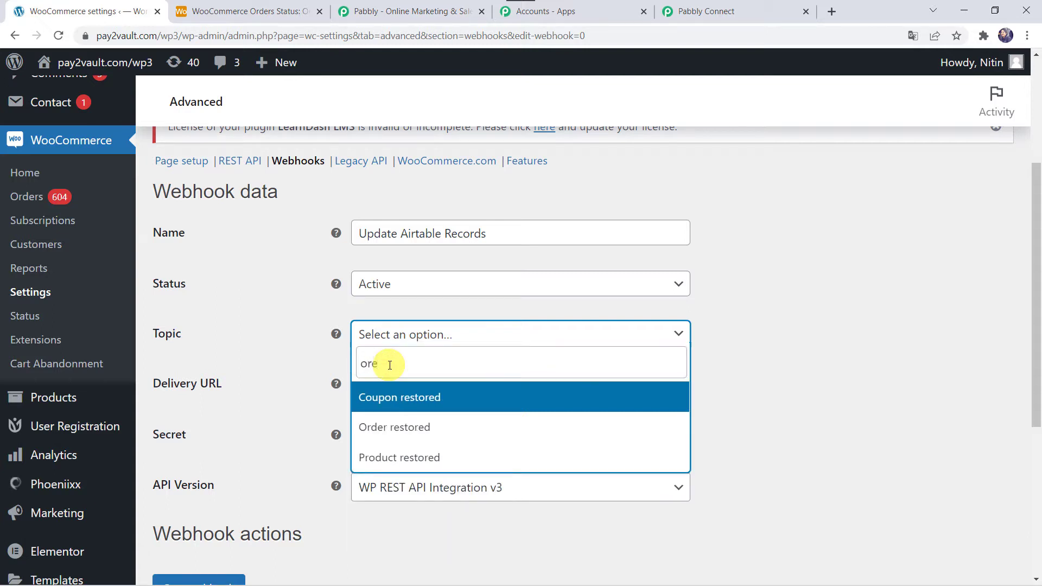
pyautogui.write('der')
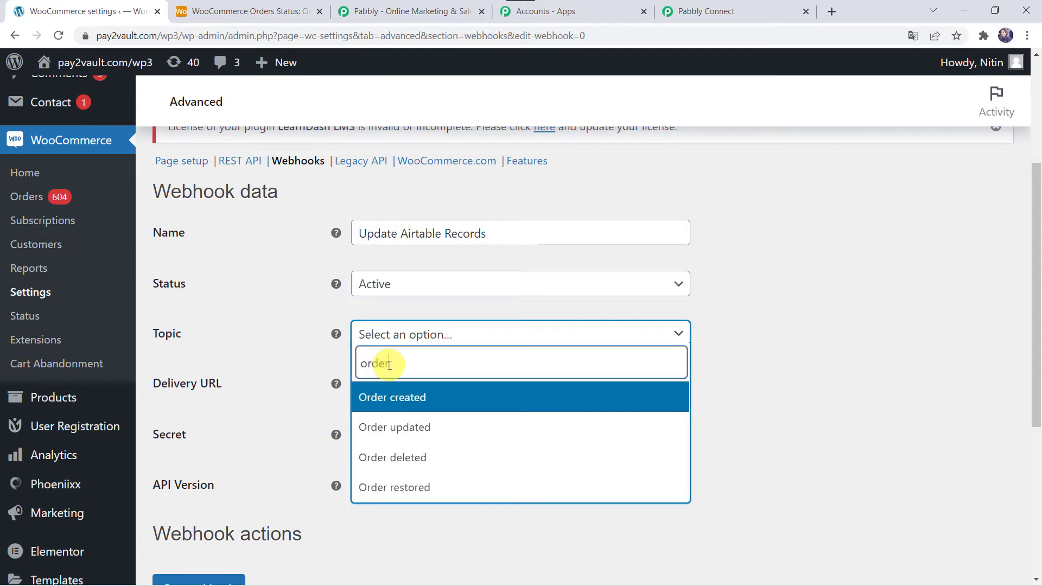
pyautogui.click(386, 428)
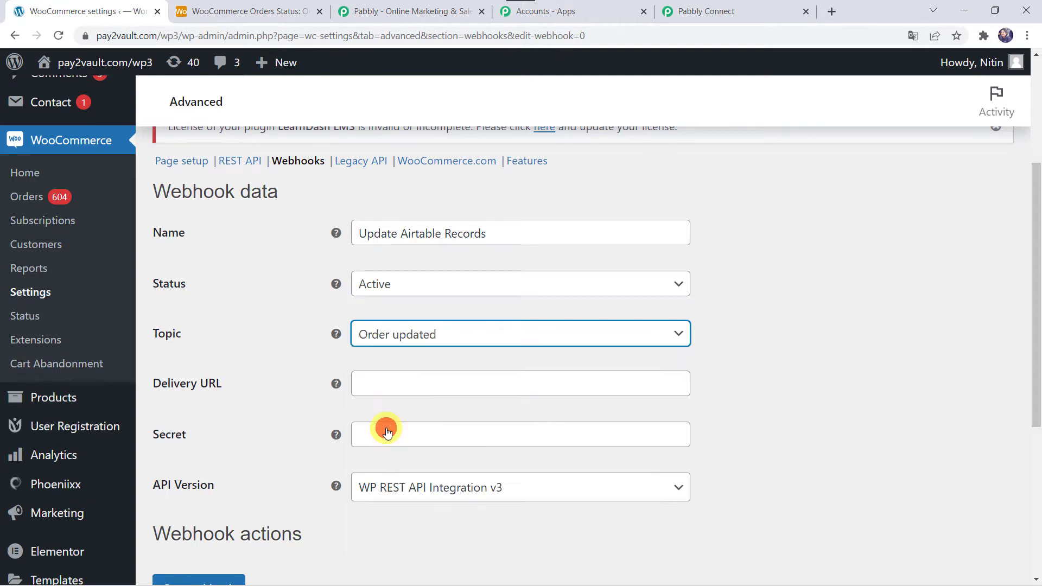
# - Paste the copied Pabbly webhook URL as the delivery URL and save the webhook
pyautogui.click(391, 387)
pyautogui.rightClick(392, 388)
pyautogui.click(457, 277)
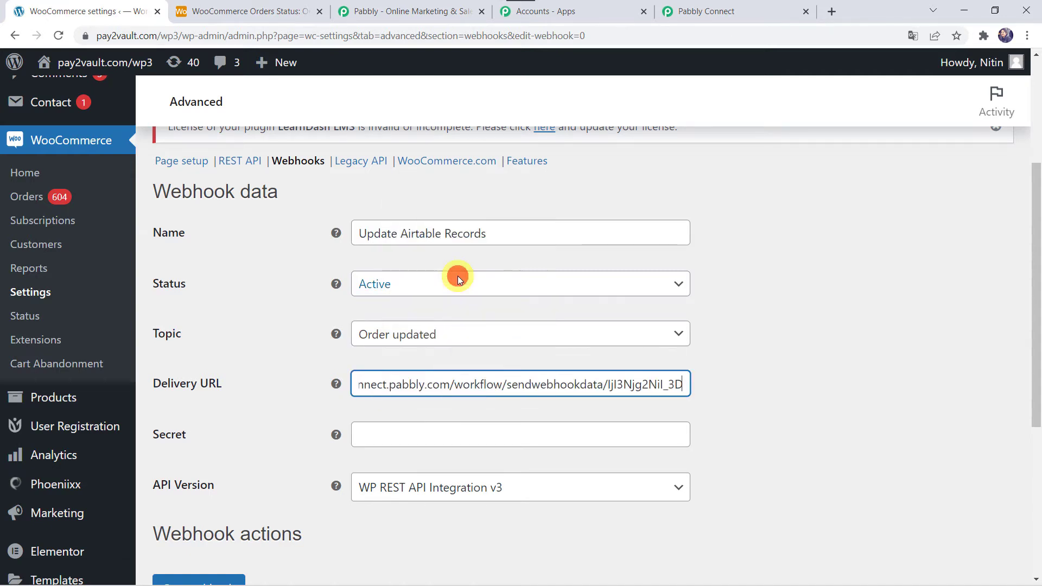
pyautogui.scroll(-3, 308, 369)
pyautogui.click(201, 415)
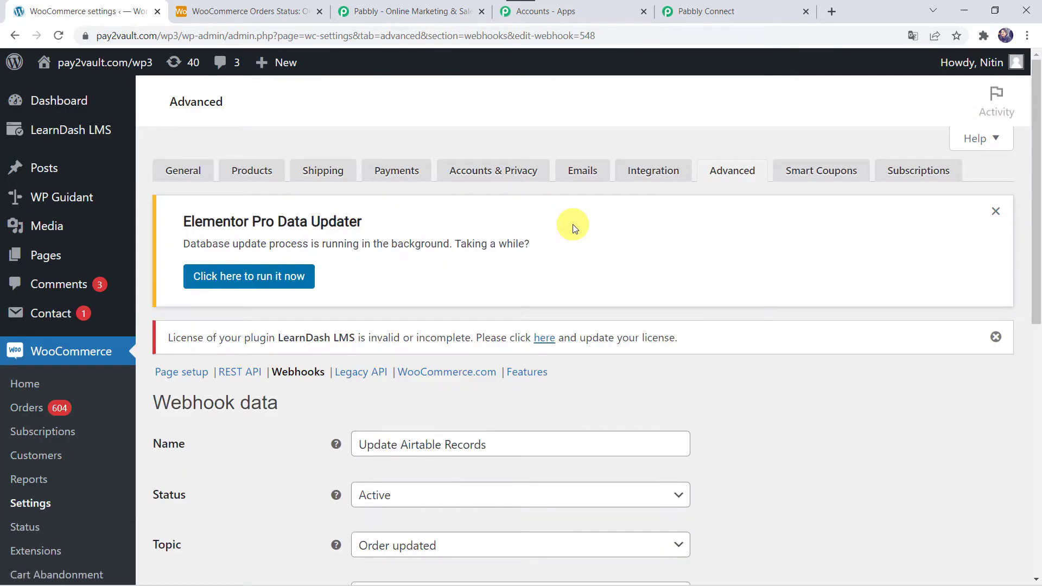
# - Review the saved webhook's settings and check its entry in the WooCommerce webhooks list
pyautogui.scroll(-5, 567, 465)
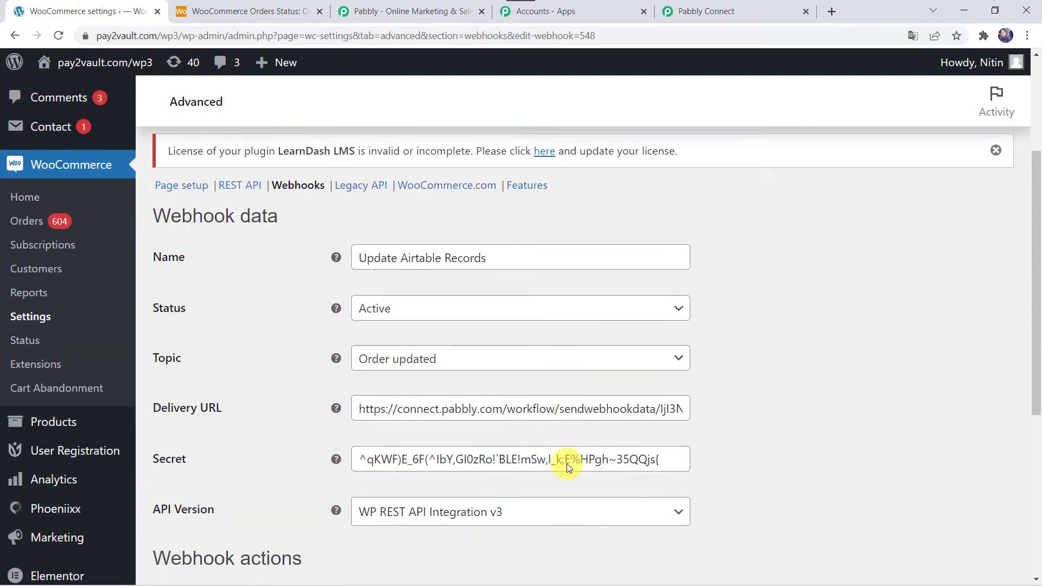
pyautogui.scroll(5, 567, 464)
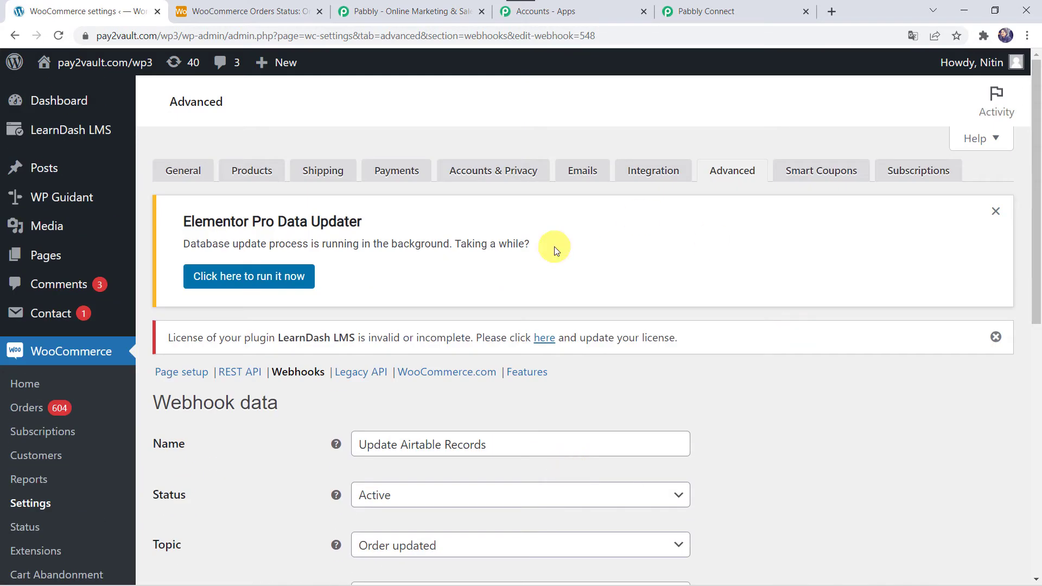
pyautogui.click(300, 373)
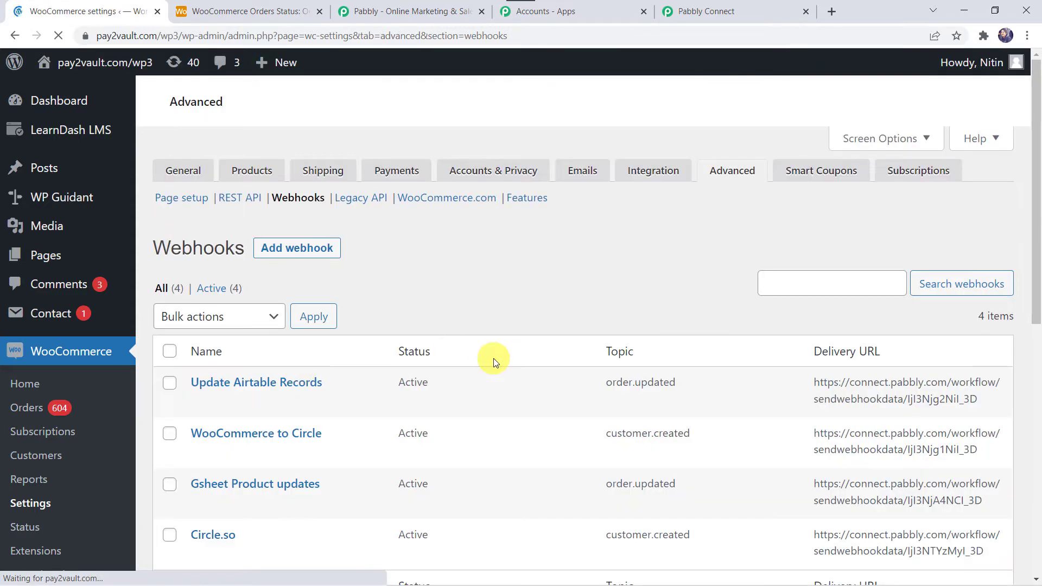
pyautogui.scroll(-3, 277, 350)
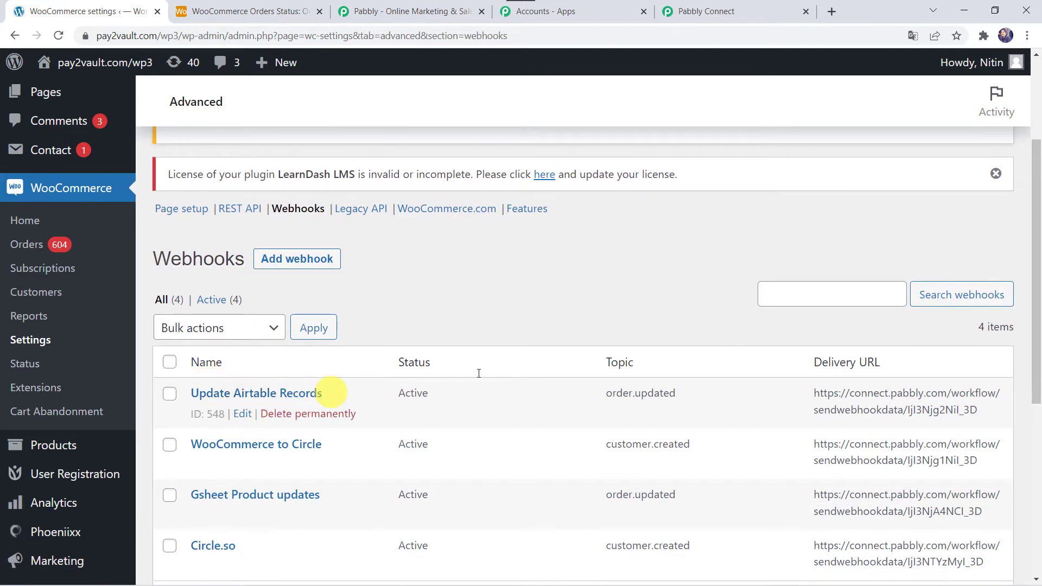
# - Switch to Pabbly Connect and start re-capturing the WooCommerce trigger's webhook response
pyautogui.click(753, 11)
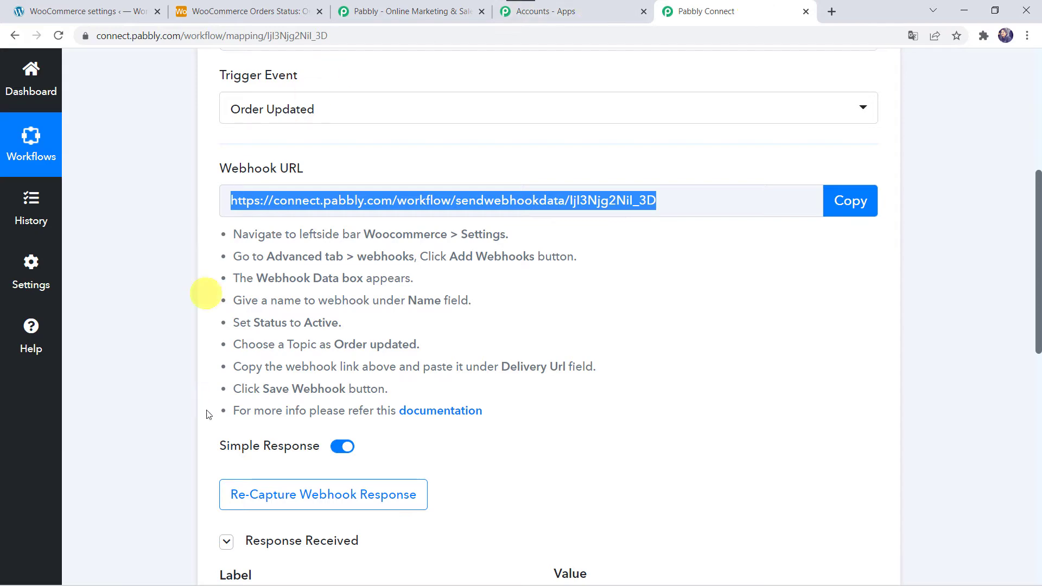
pyautogui.scroll(-5, 171, 425)
pyautogui.scroll(2, 172, 425)
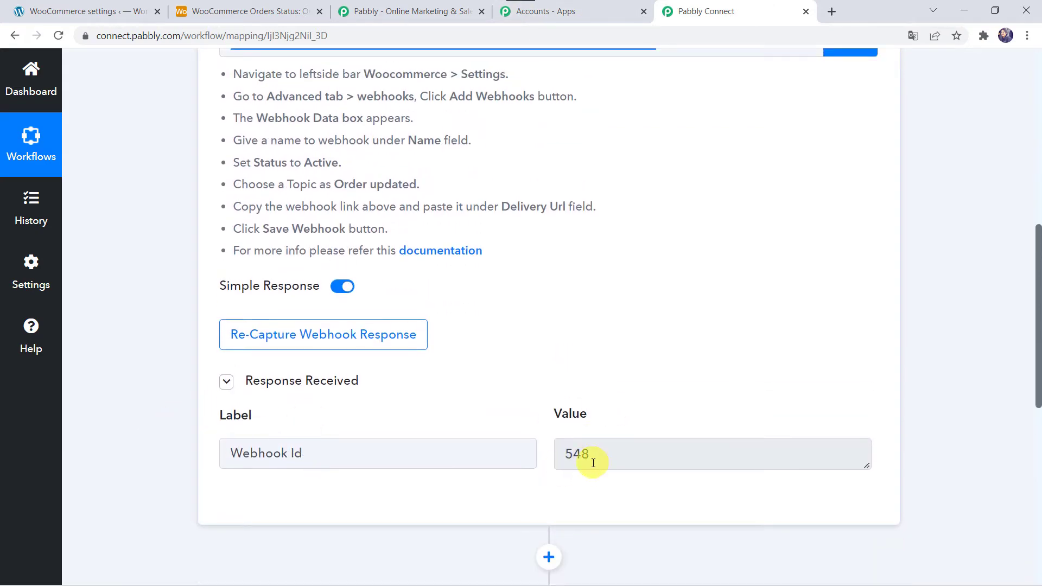
pyautogui.click(376, 348)
pyautogui.click(495, 416)
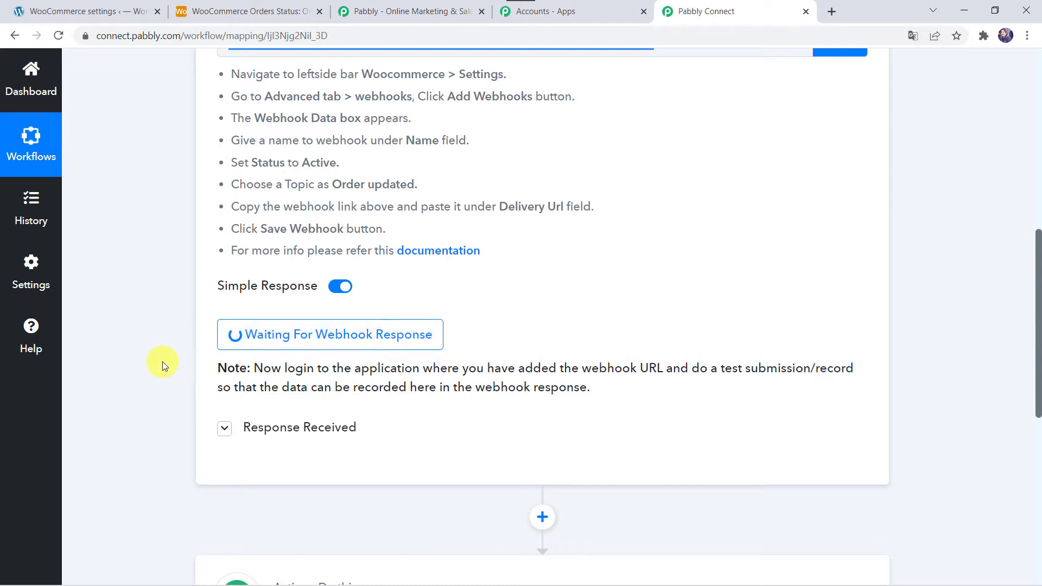
pyautogui.scroll(1, 162, 362)
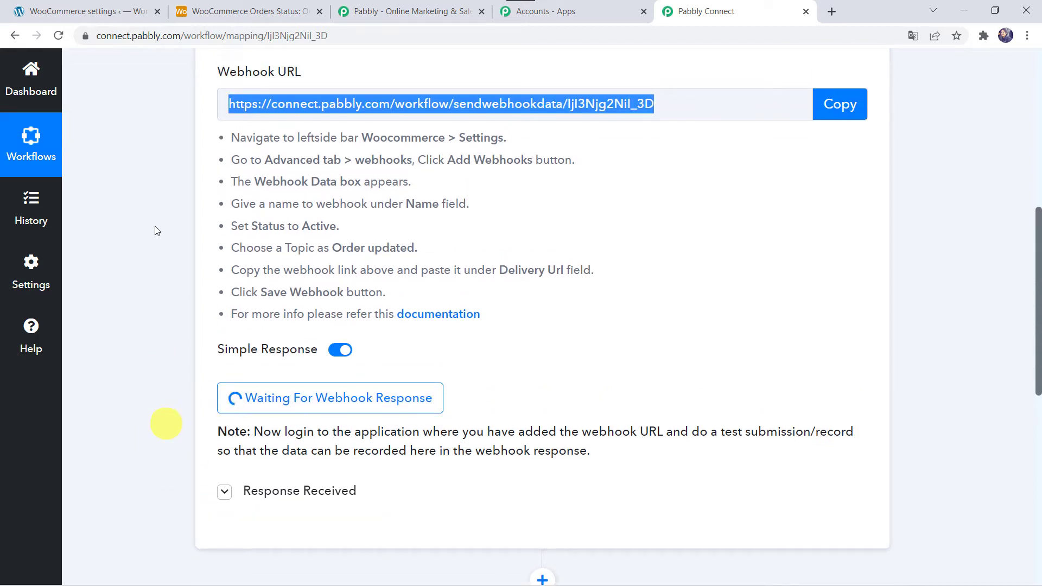
# - Switch to the WordPress dashboard, check the WooCommerce orders against the Airtable Orders table, and open the newest order
pyautogui.click(87, 6)
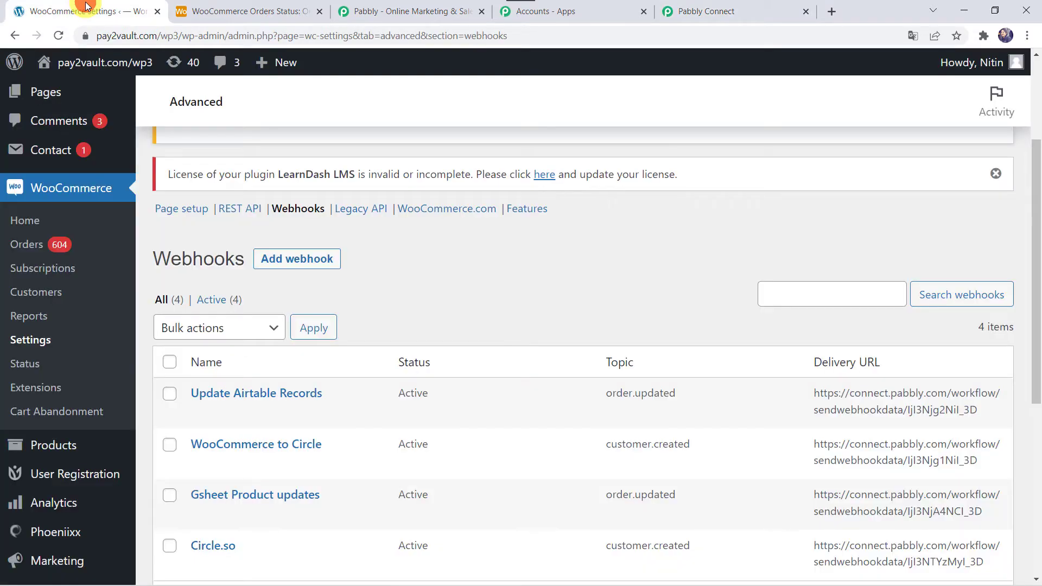
pyautogui.click(22, 246)
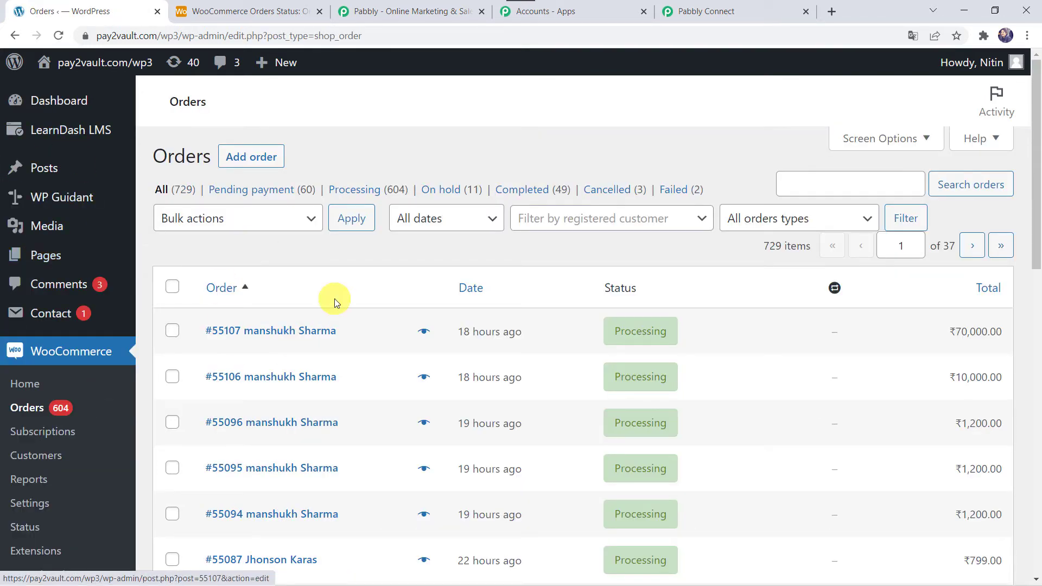
pyautogui.scroll(-5, 267, 531)
pyautogui.scroll(4, 268, 532)
pyautogui.scroll(2, 267, 532)
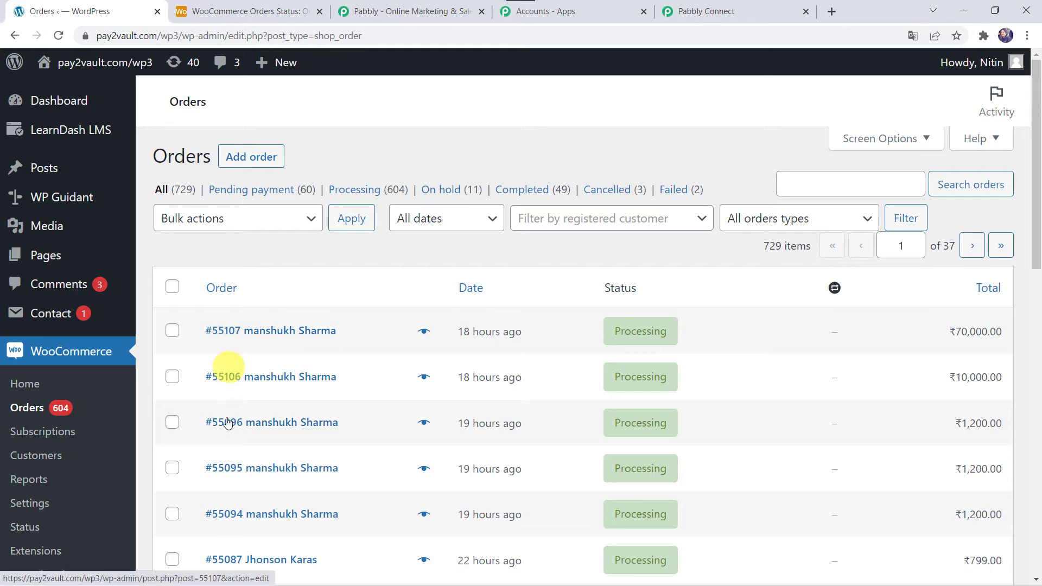
pyautogui.click(283, 11)
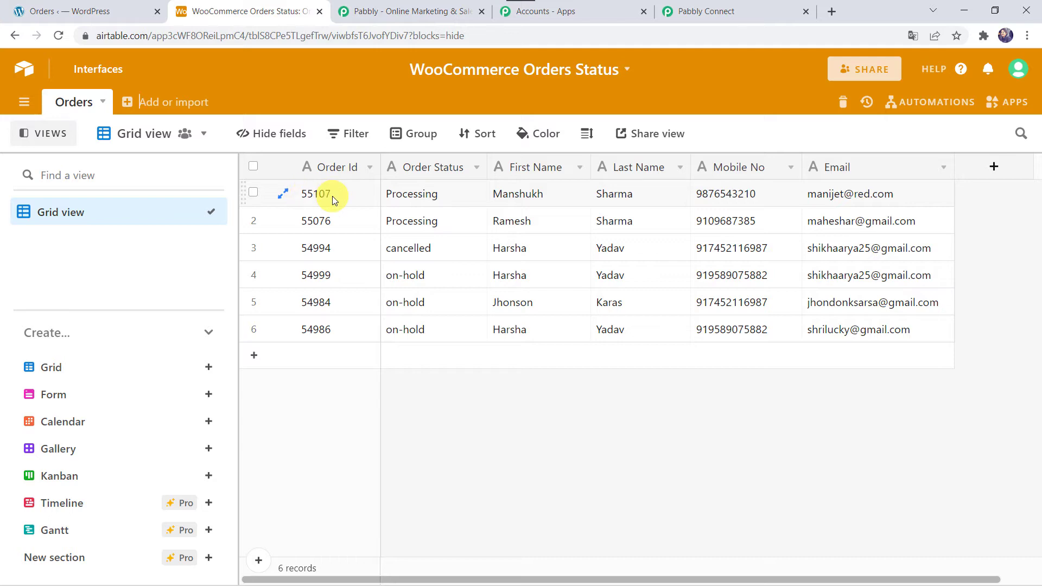
pyautogui.click(86, 11)
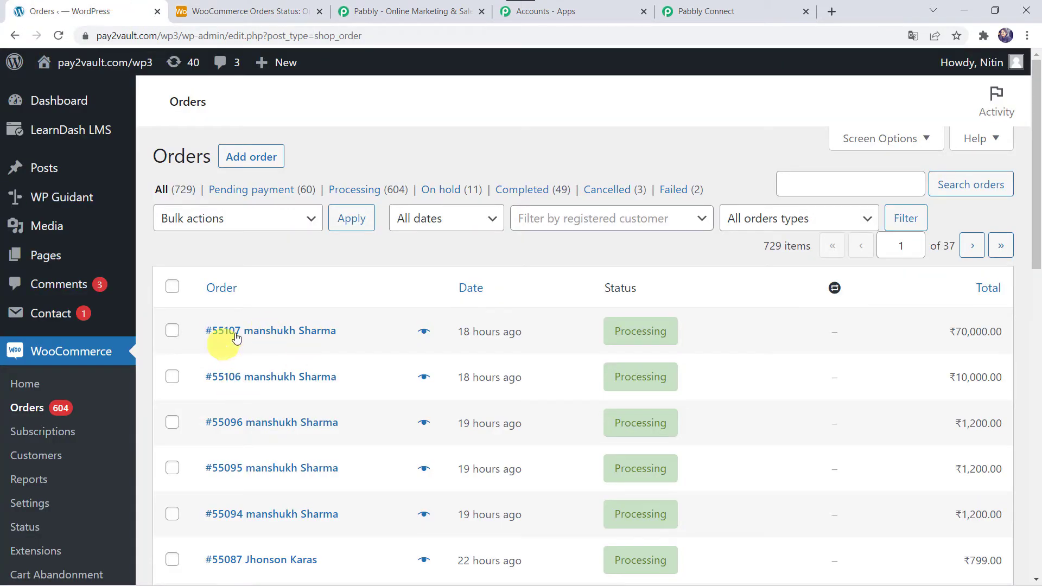
pyautogui.moveTo(667, 335)
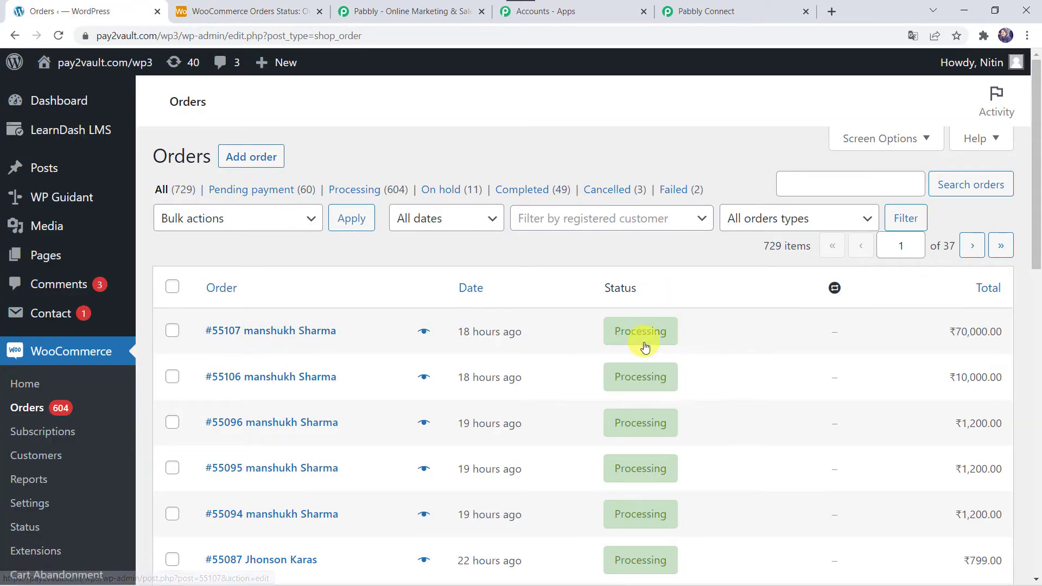
pyautogui.click(656, 336)
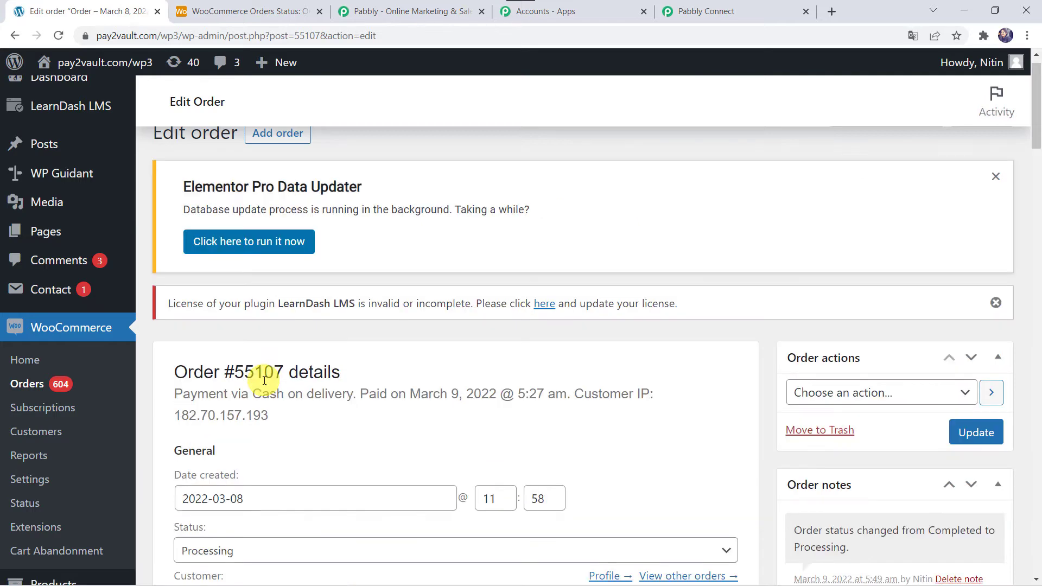
# - Set the open order's status to Completed and update the order
pyautogui.scroll(-3, 265, 444)
pyautogui.click(273, 332)
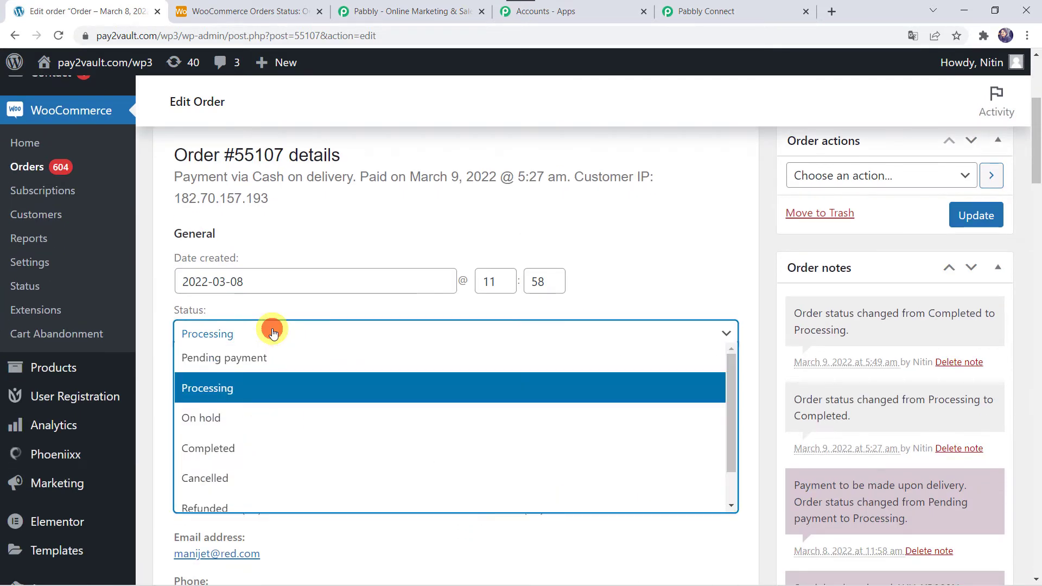
pyautogui.click(203, 452)
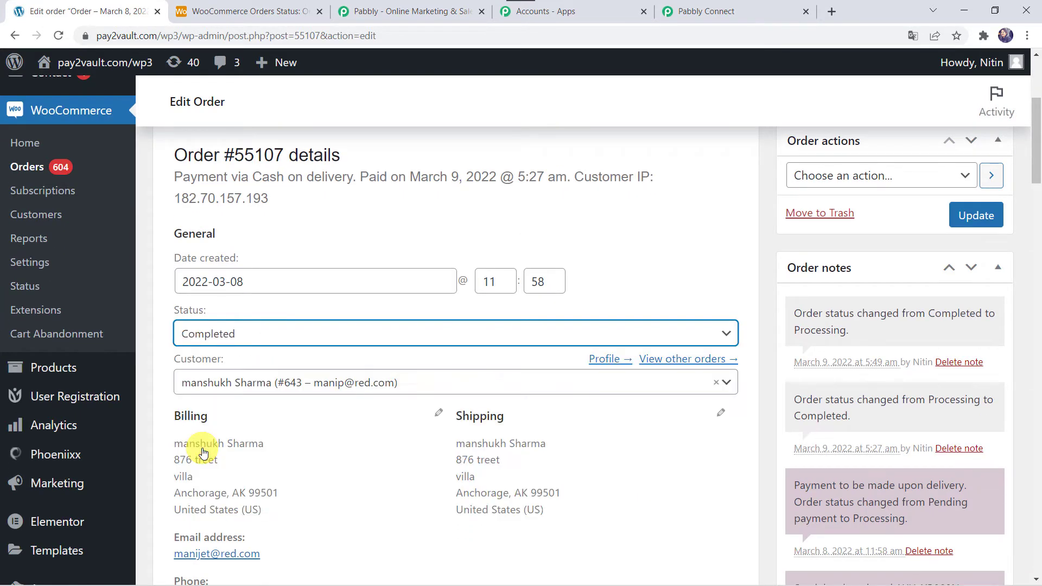
pyautogui.click(974, 219)
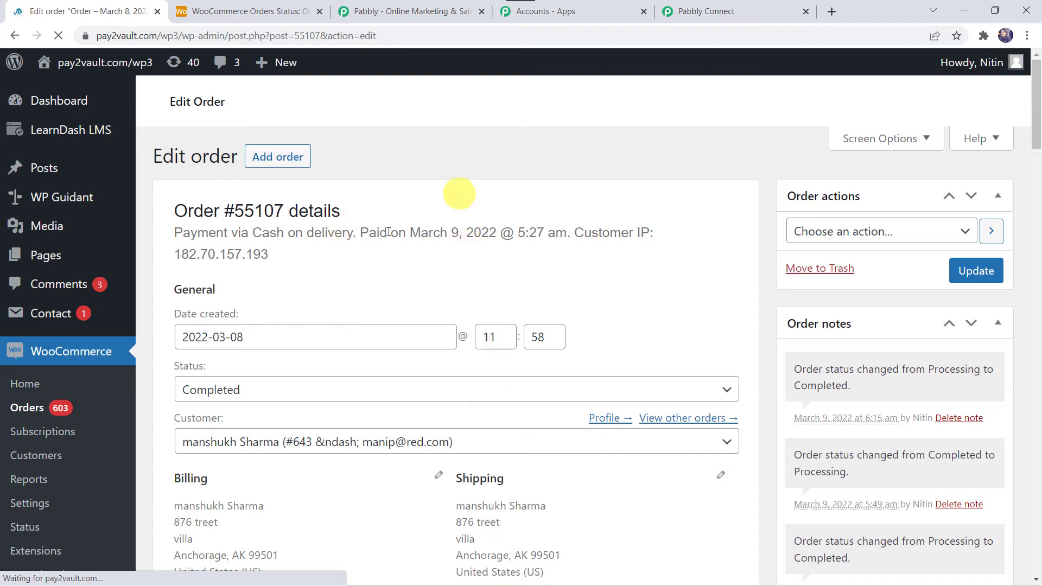
# - Switch to Pabbly Connect and examine the captured order's ID, status and billing details against the Airtable Orders table
pyautogui.click(760, 18)
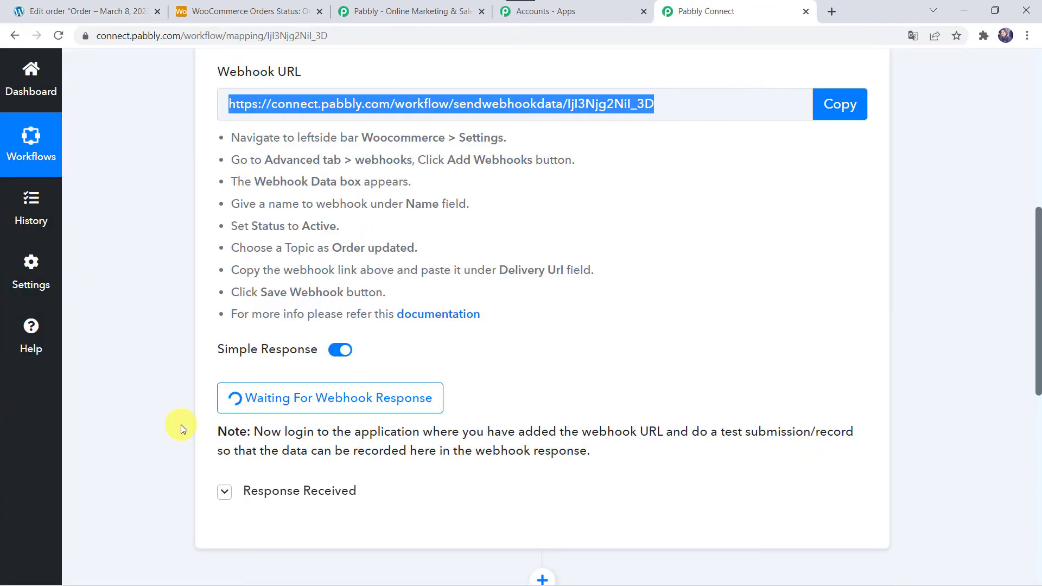
pyautogui.scroll(-5, 180, 411)
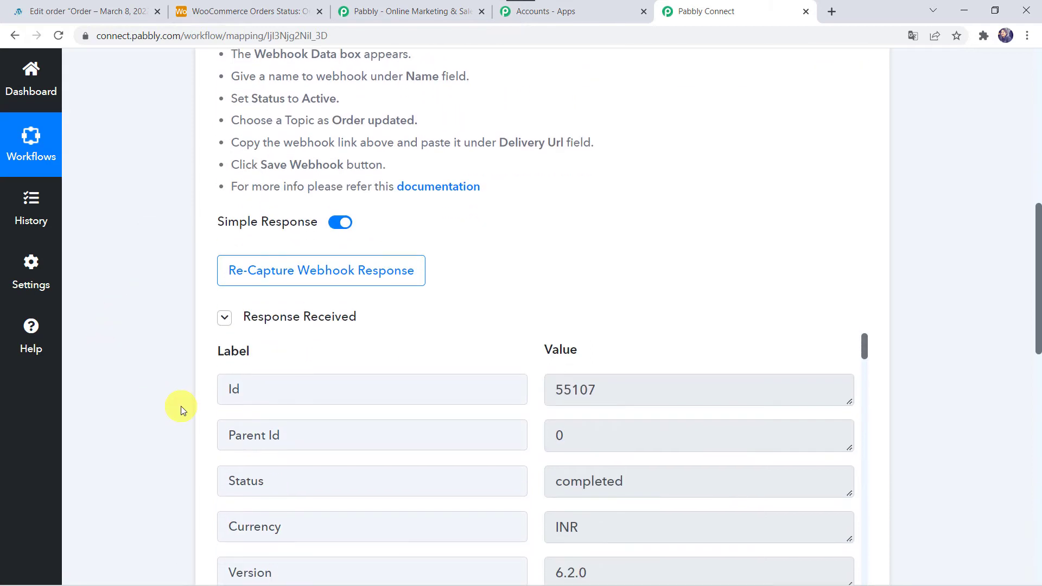
pyautogui.scroll(-2, 209, 377)
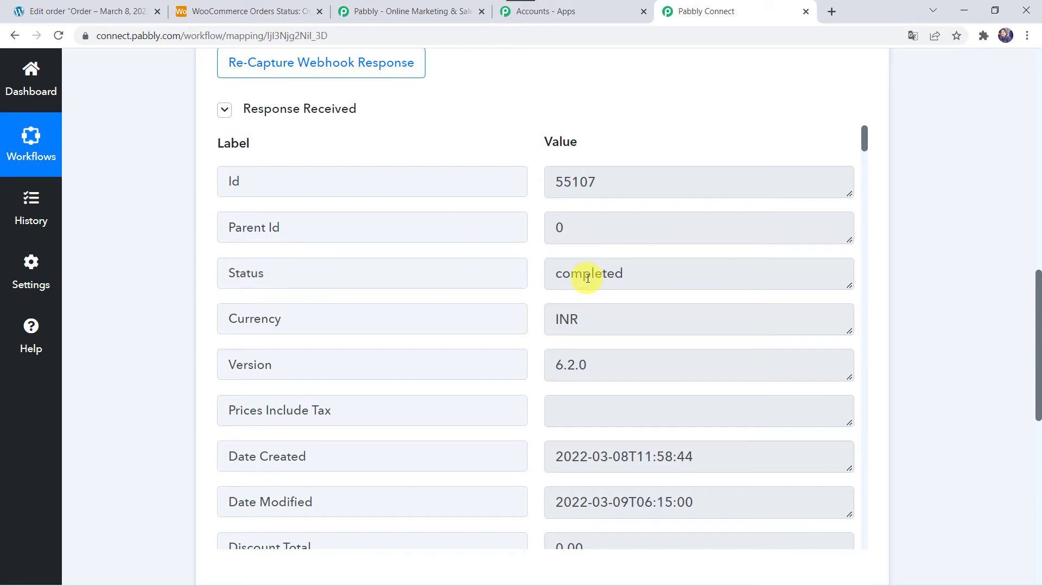
pyautogui.scroll(-13, 443, 404)
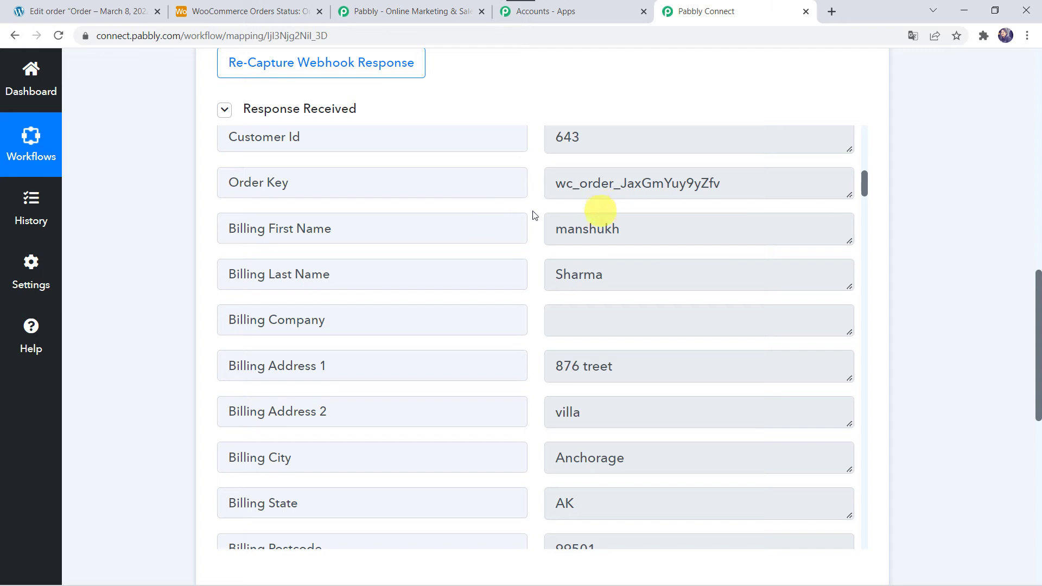
pyautogui.scroll(-5, 612, 275)
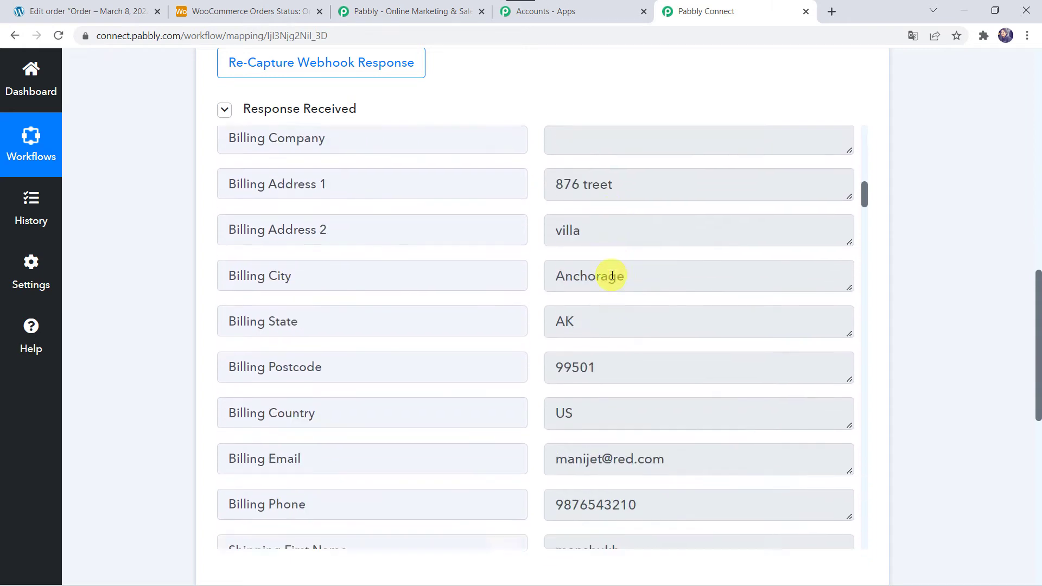
pyautogui.scroll(-1, 455, 375)
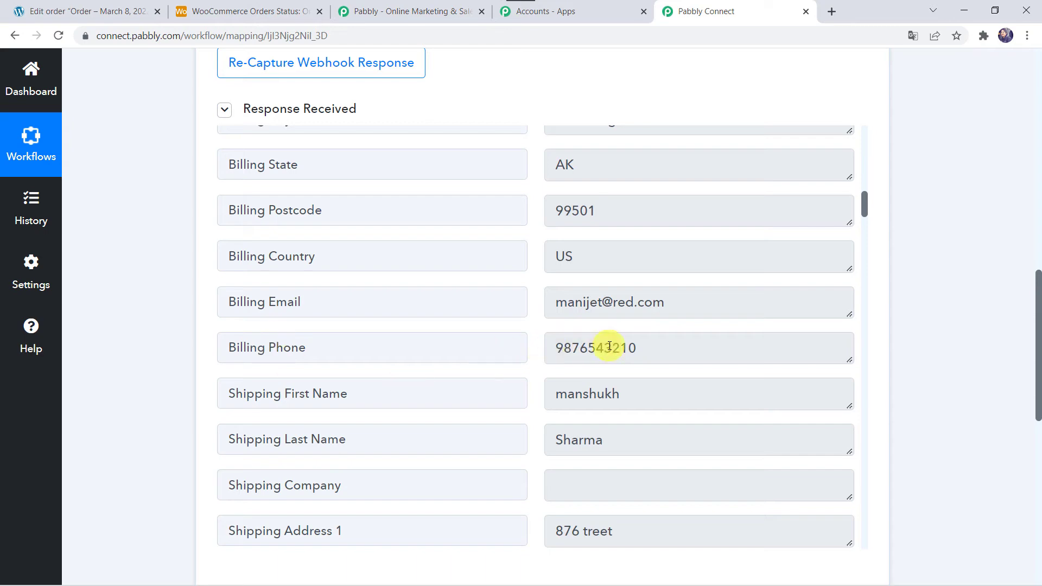
pyautogui.click(253, 14)
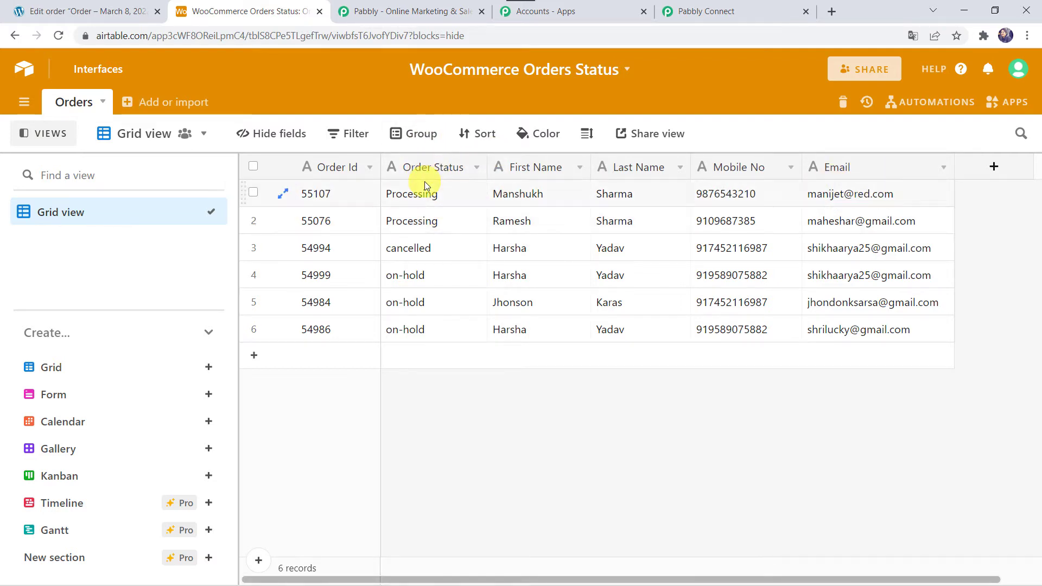
pyautogui.click(705, 7)
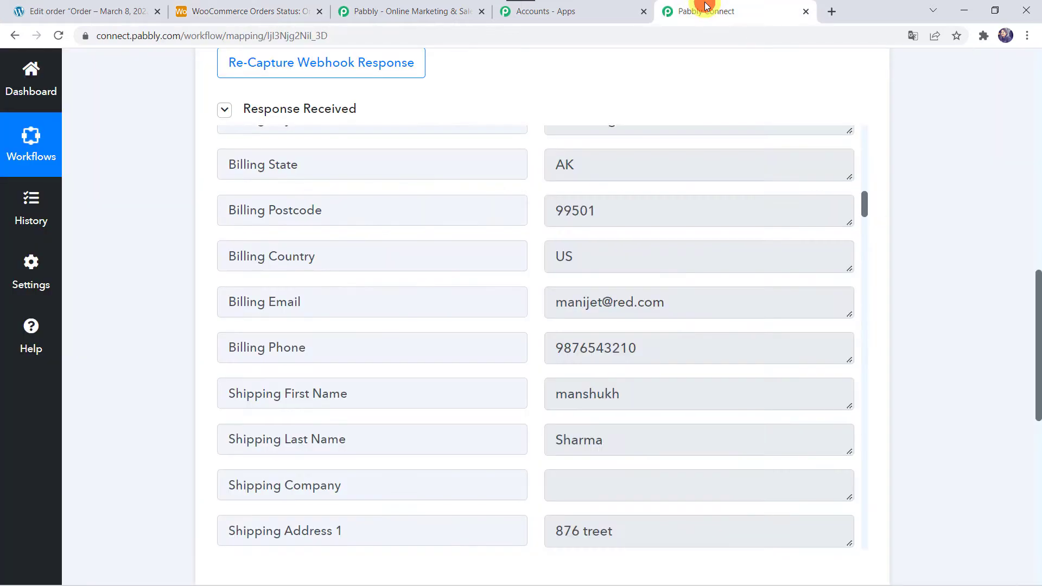
# - Choose Airtable as the workflow's action app with Search Record as the action event
pyautogui.scroll(-10, 132, 421)
pyautogui.click(440, 189)
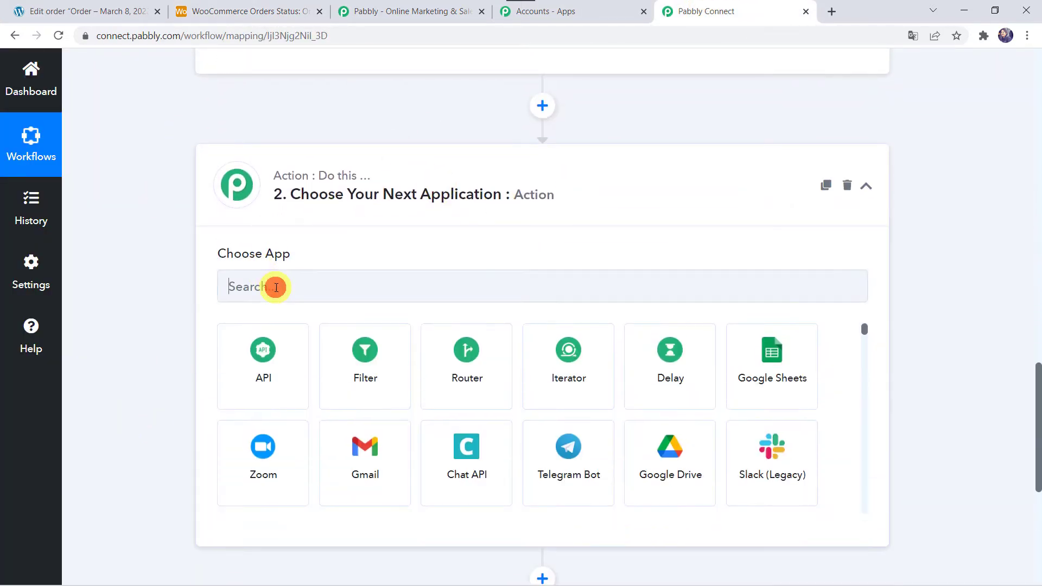
pyautogui.write('Airta')
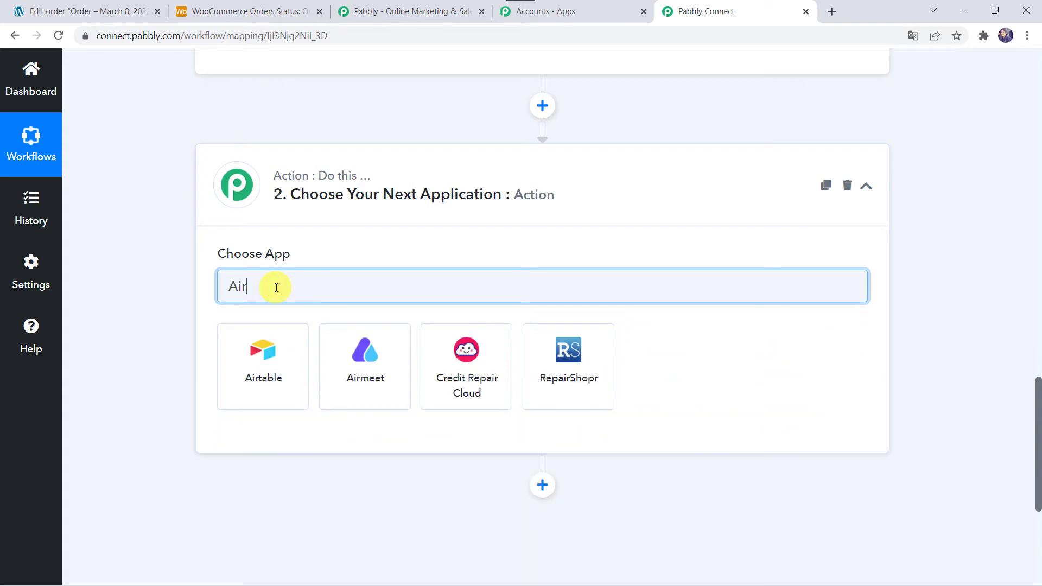
pyautogui.click(272, 352)
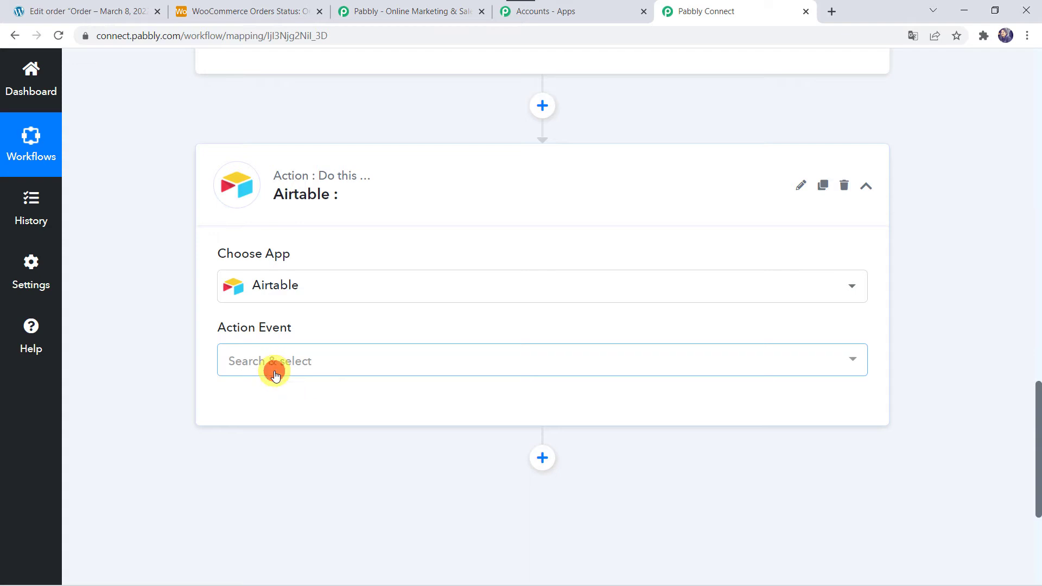
pyautogui.click(274, 375)
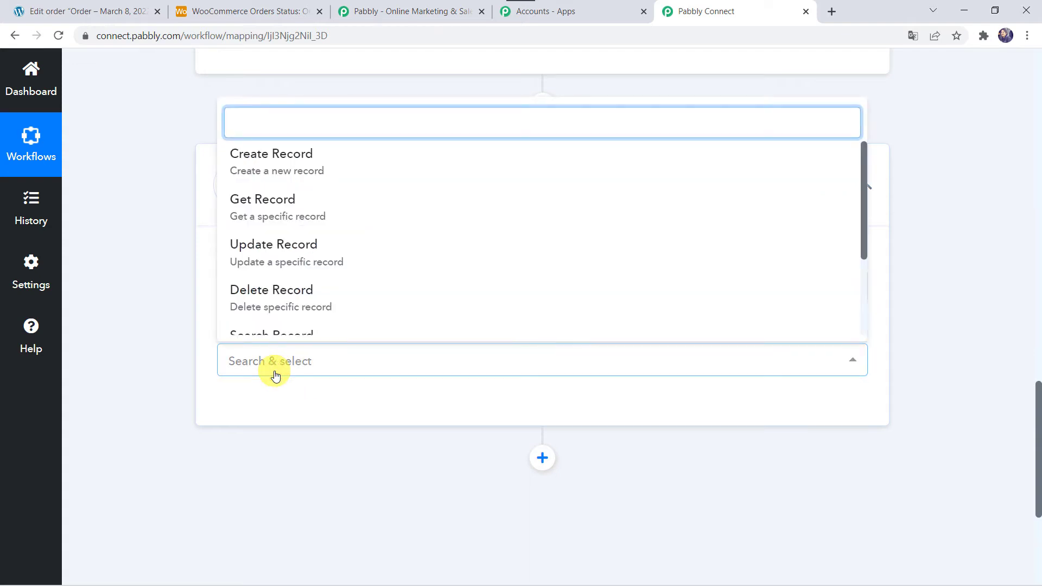
pyautogui.scroll(-2, 316, 335)
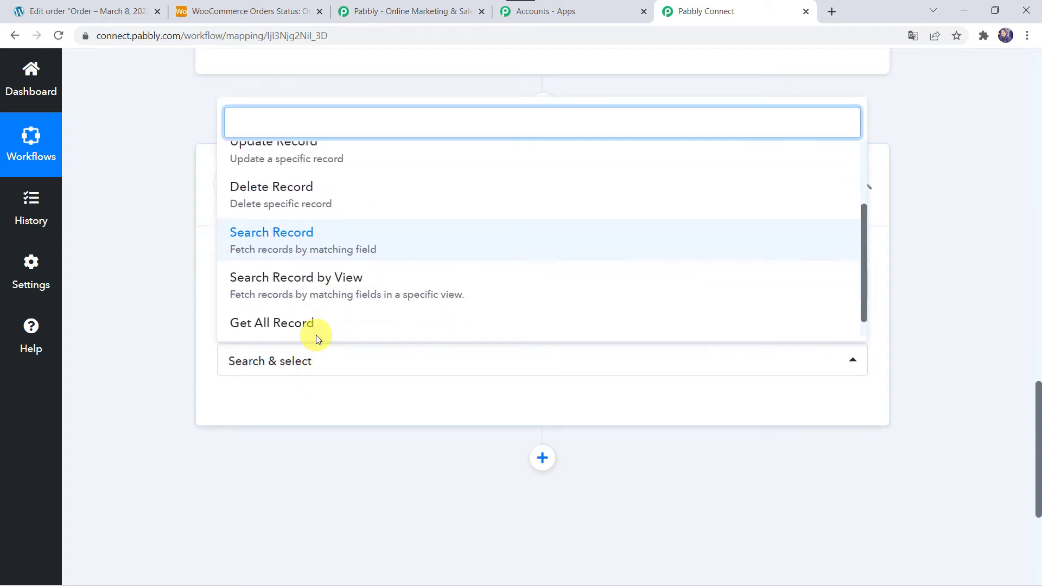
pyautogui.click(298, 235)
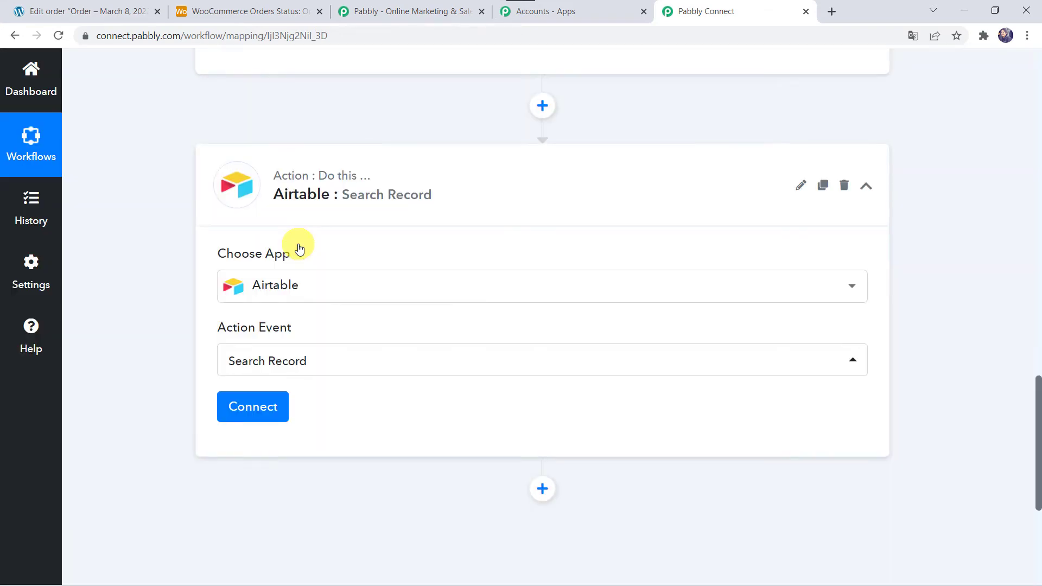
# - Check the Airtable Orders table, then start adding a new Airtable connection for the Search Record action
pyautogui.click(288, 11)
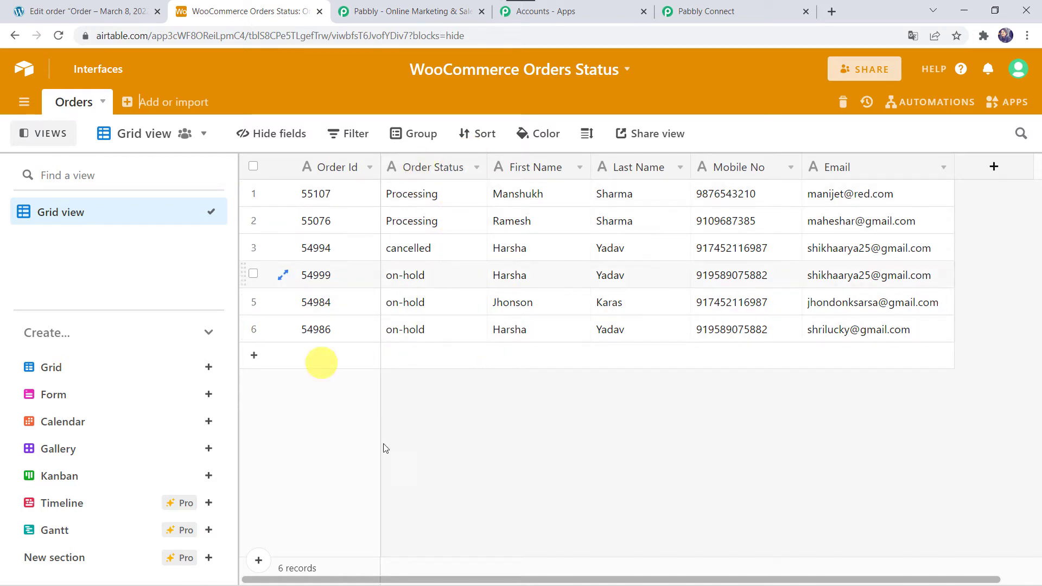
pyautogui.click(753, 7)
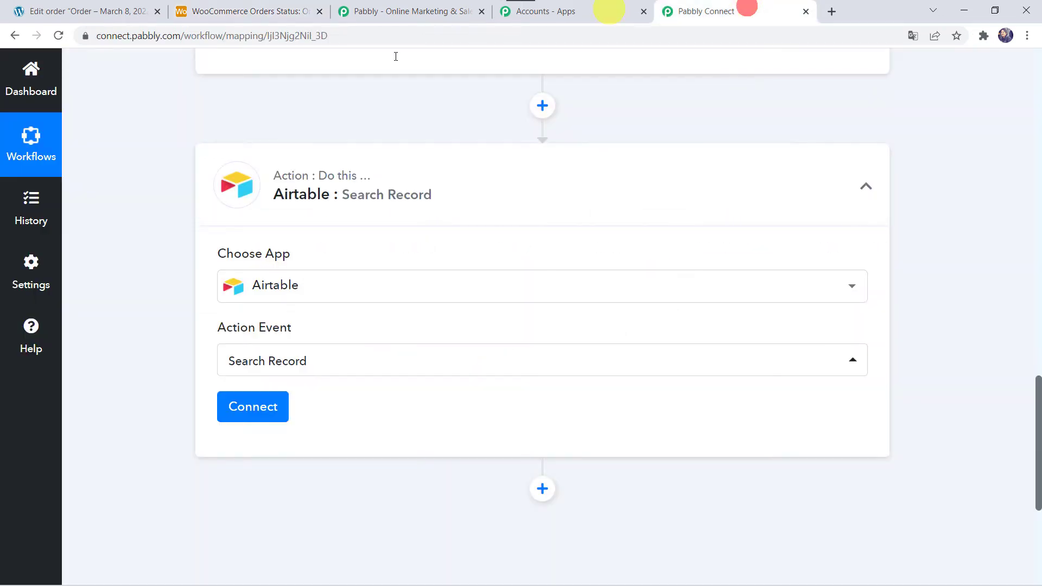
pyautogui.click(259, 414)
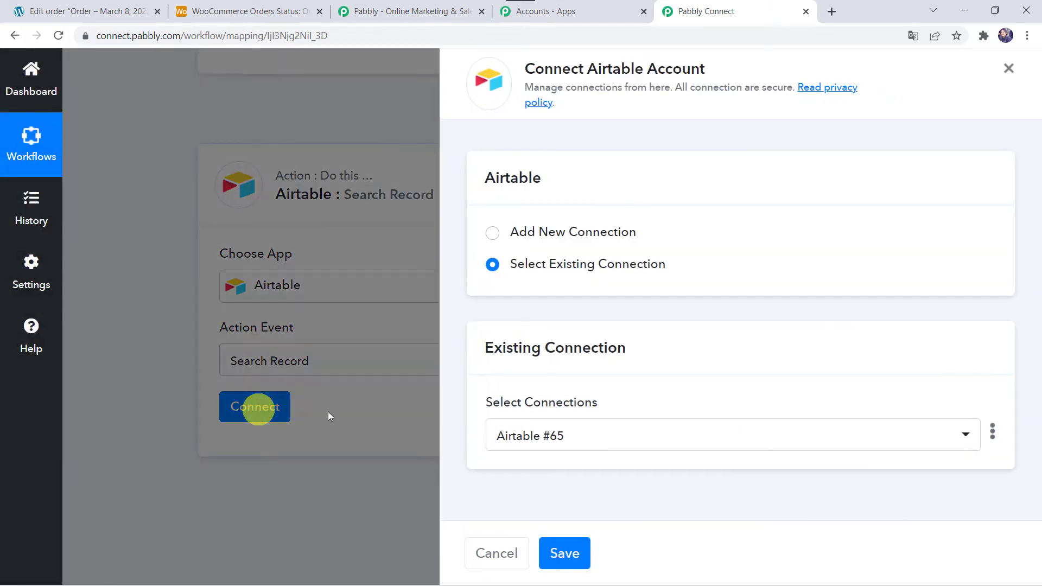
pyautogui.click(519, 228)
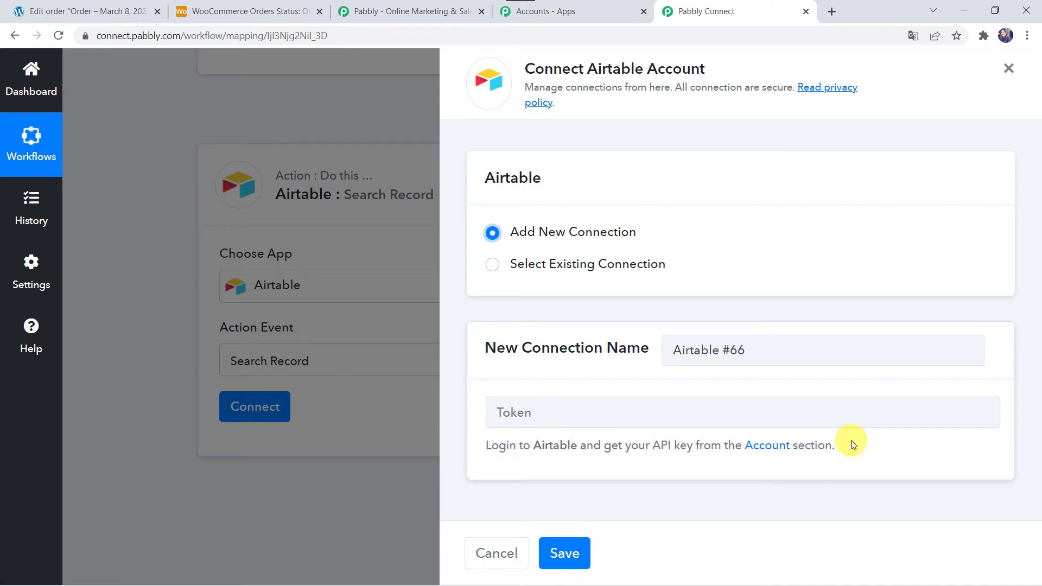
# - Switch to Airtable, open the account overview, and reveal and select the personal API key
pyautogui.click(255, 10)
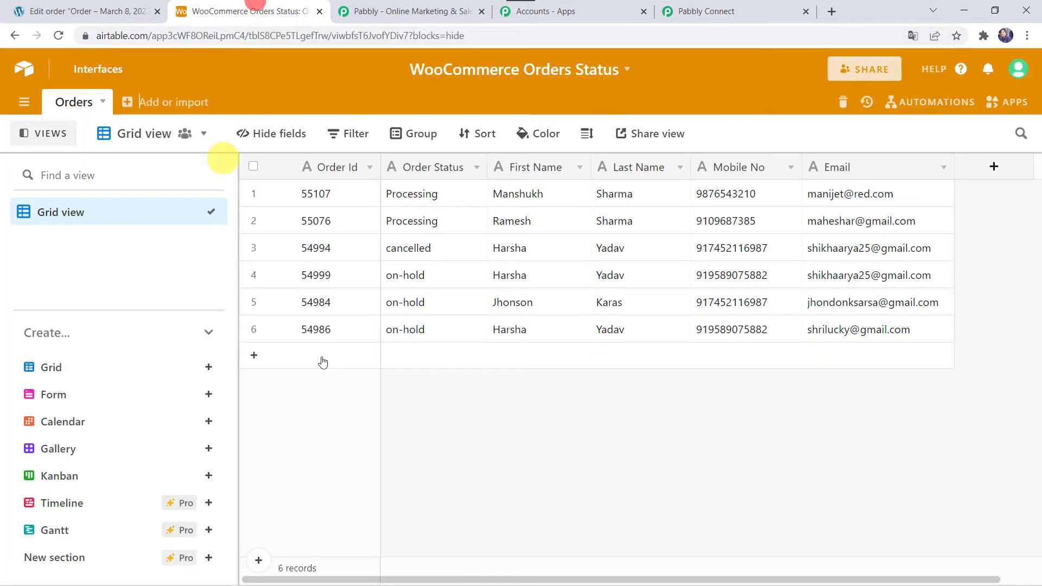
pyautogui.click(1019, 72)
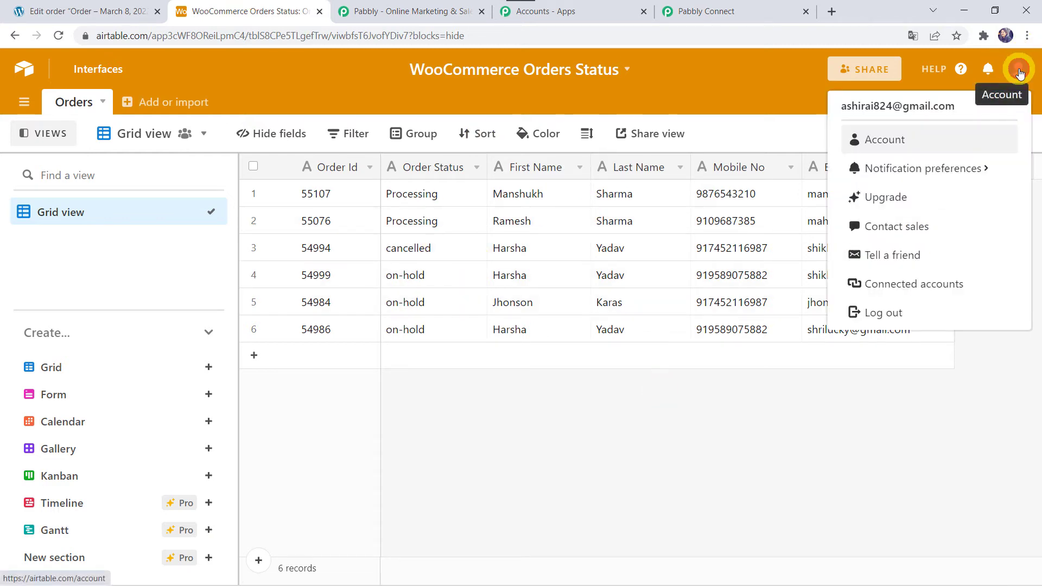
pyautogui.click(882, 147)
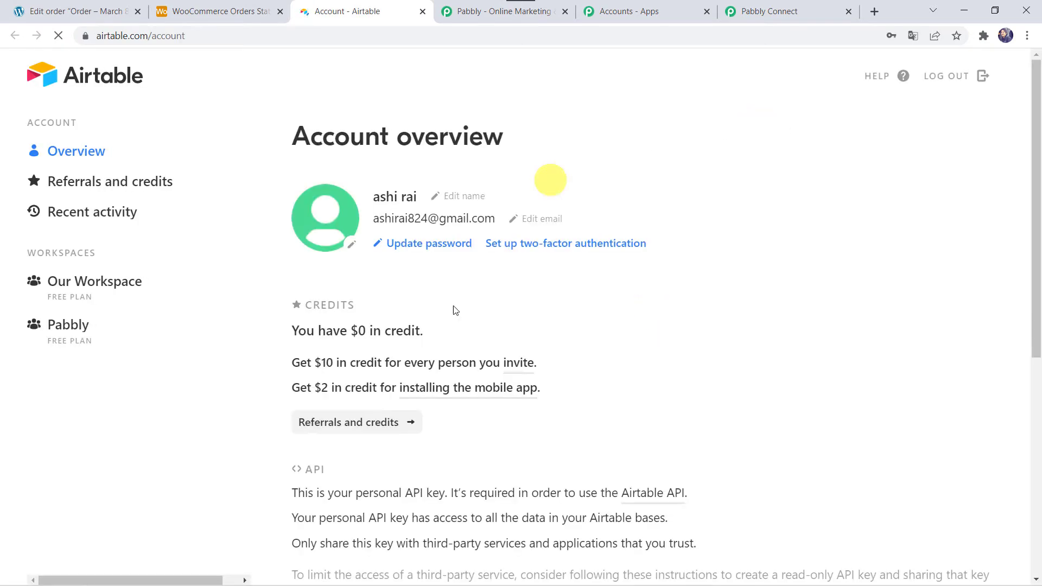
pyautogui.scroll(-7, 453, 425)
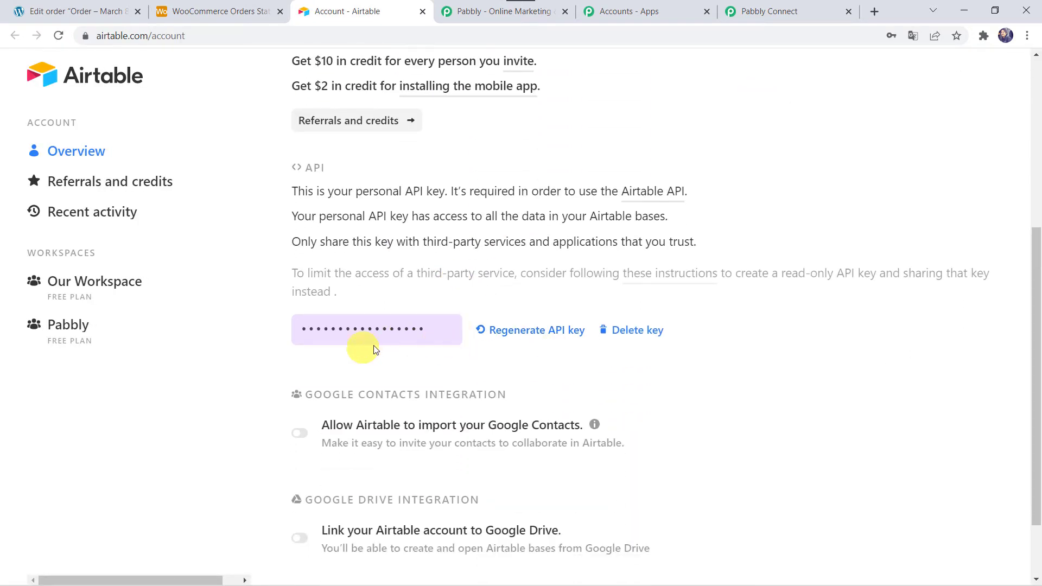
pyautogui.click(393, 326)
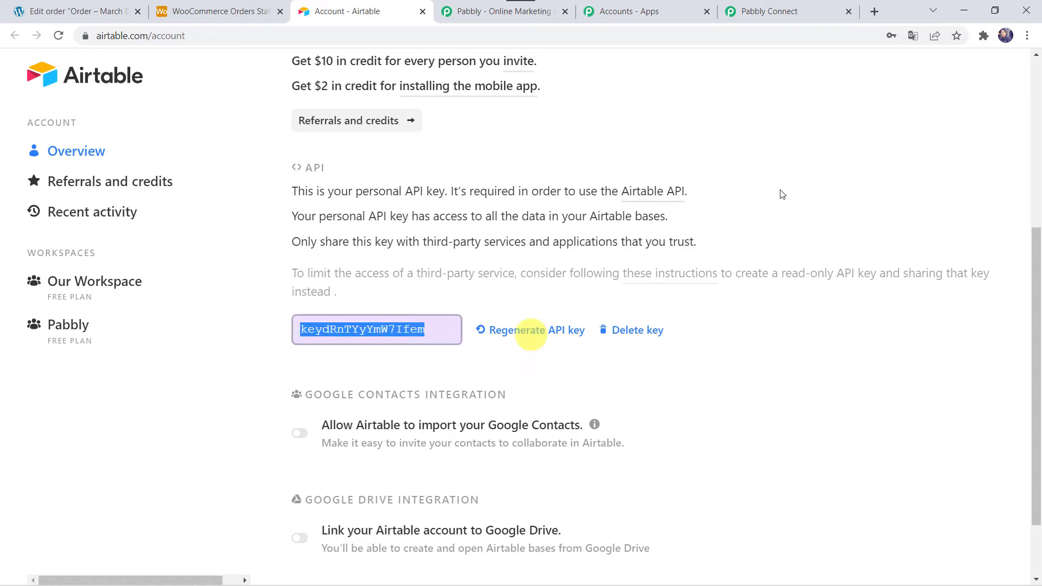
# - Switch back to Pabbly Connect, paste the Airtable API key as the new connection's token, and save the connection
pyautogui.click(765, 11)
pyautogui.click(546, 404)
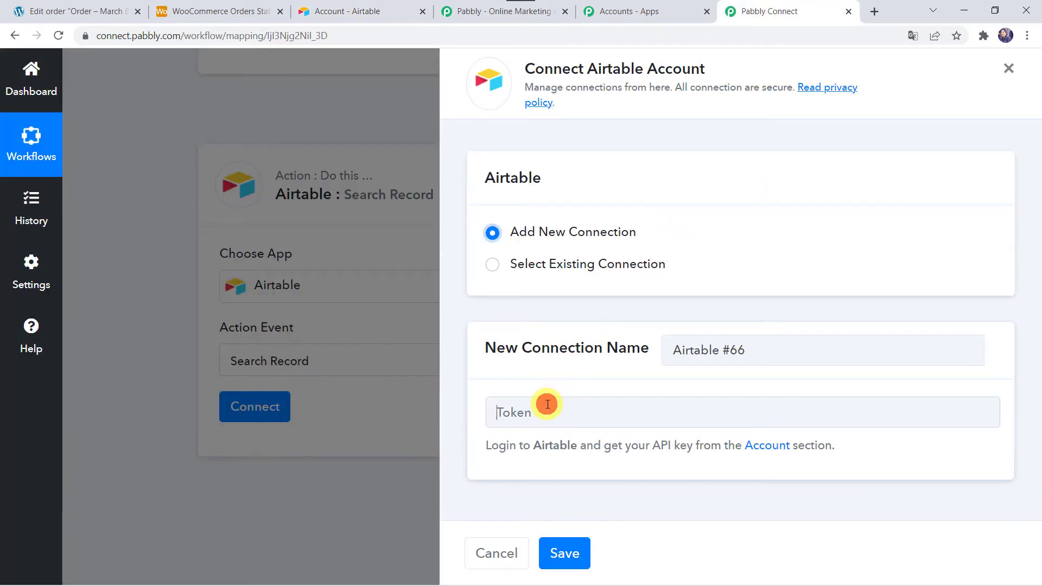
pyautogui.hotkey('ctrl', 'v')
pyautogui.click(560, 559)
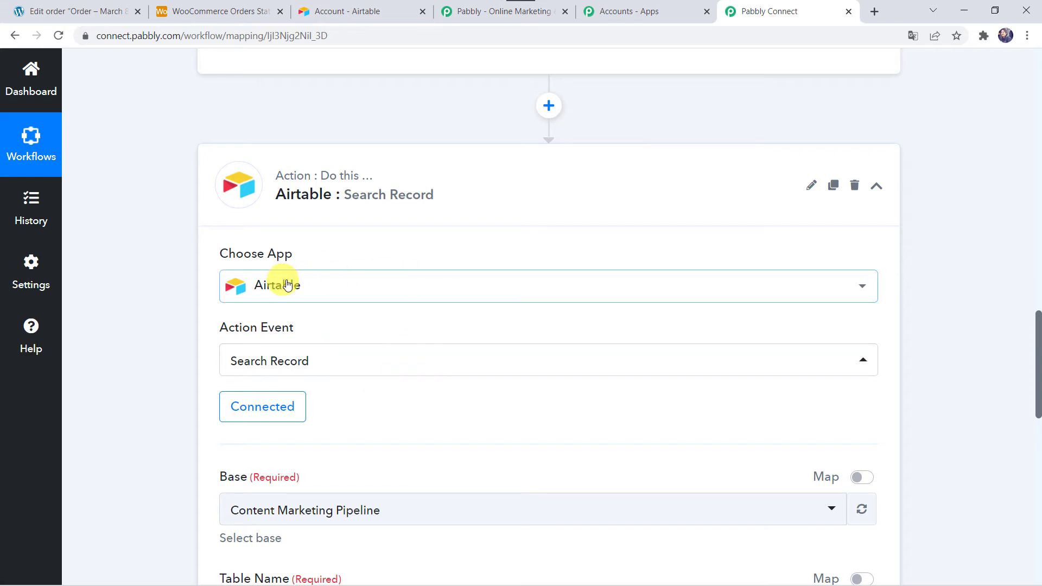
# - Set the Search Record action's base to WooCommerce Orders Status, checking the base name in Airtable
pyautogui.scroll(-2, 304, 407)
pyautogui.scroll(-3, 306, 408)
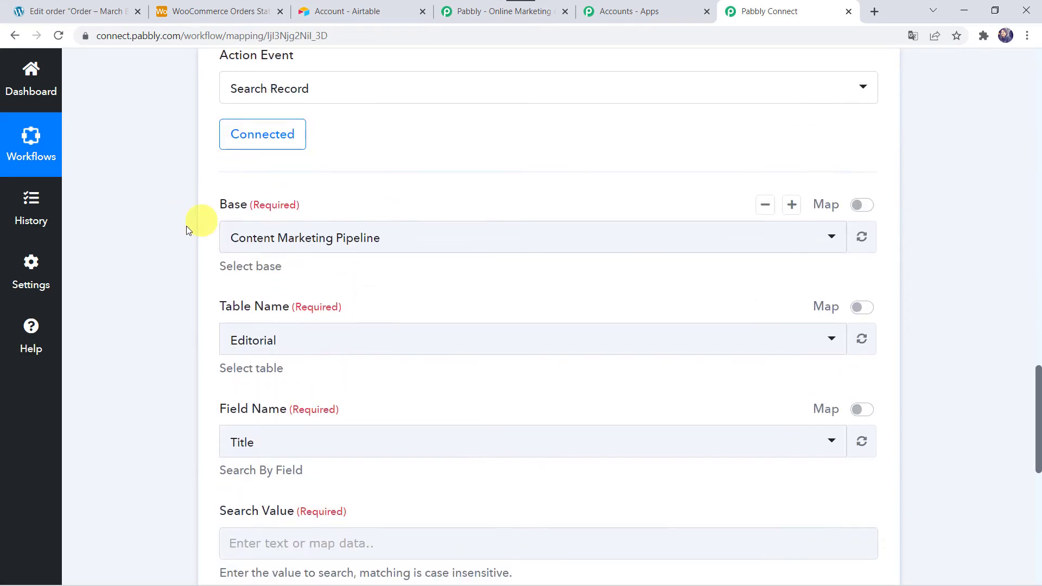
pyautogui.click(248, 14)
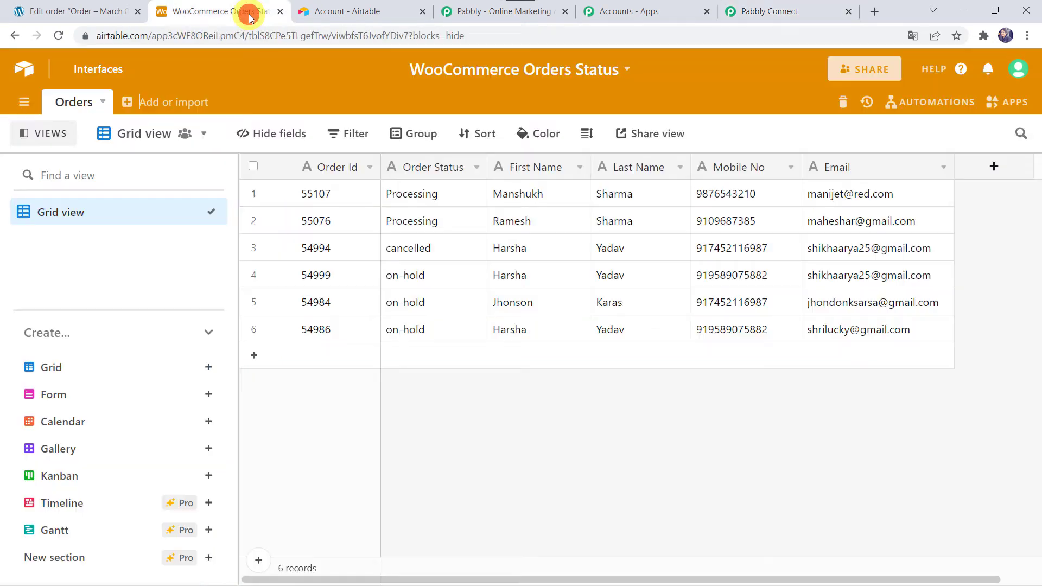
pyautogui.click(802, 6)
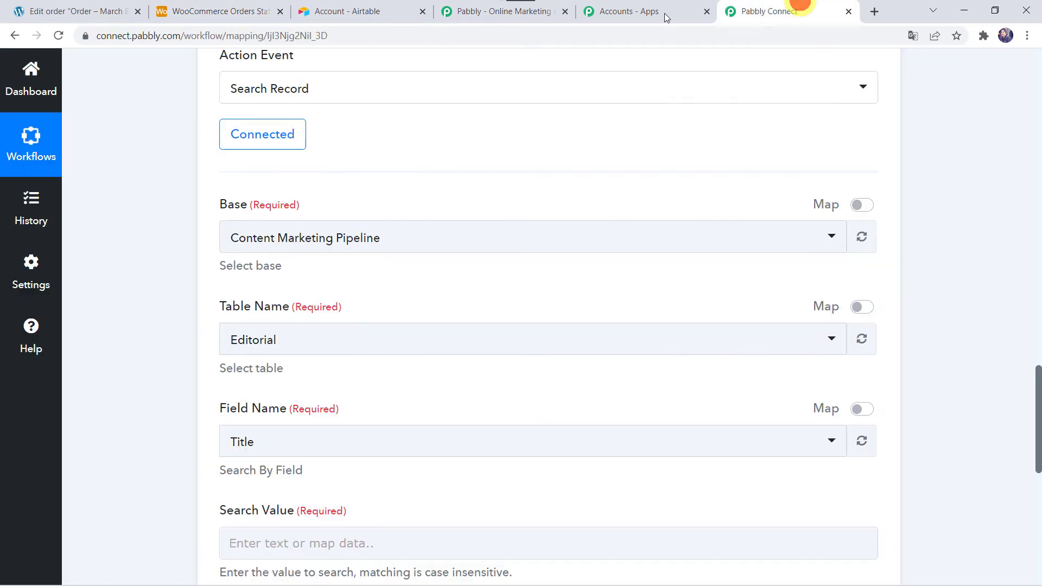
pyautogui.click(291, 244)
pyautogui.write('woo')
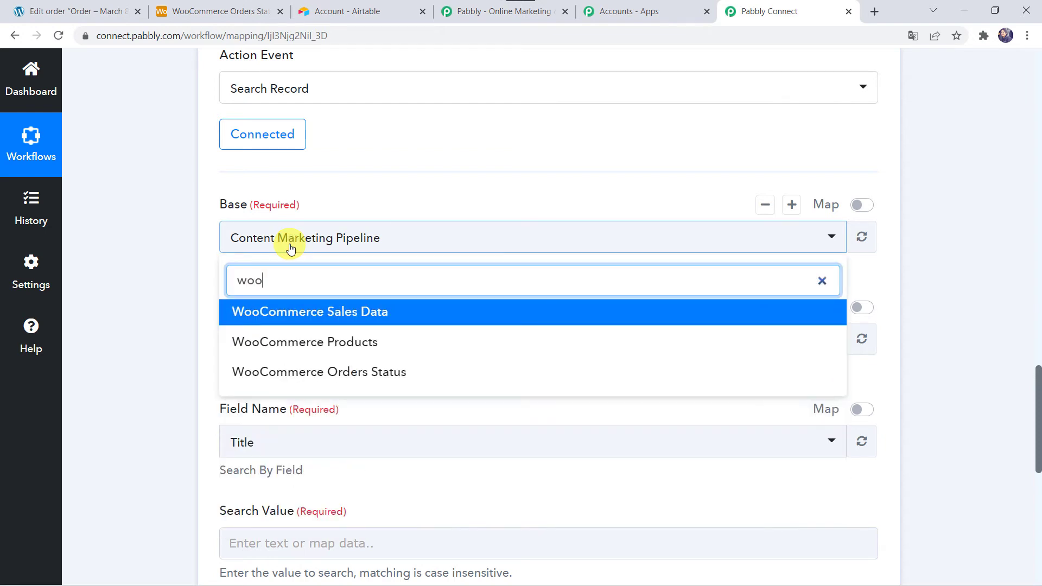
pyautogui.click(351, 386)
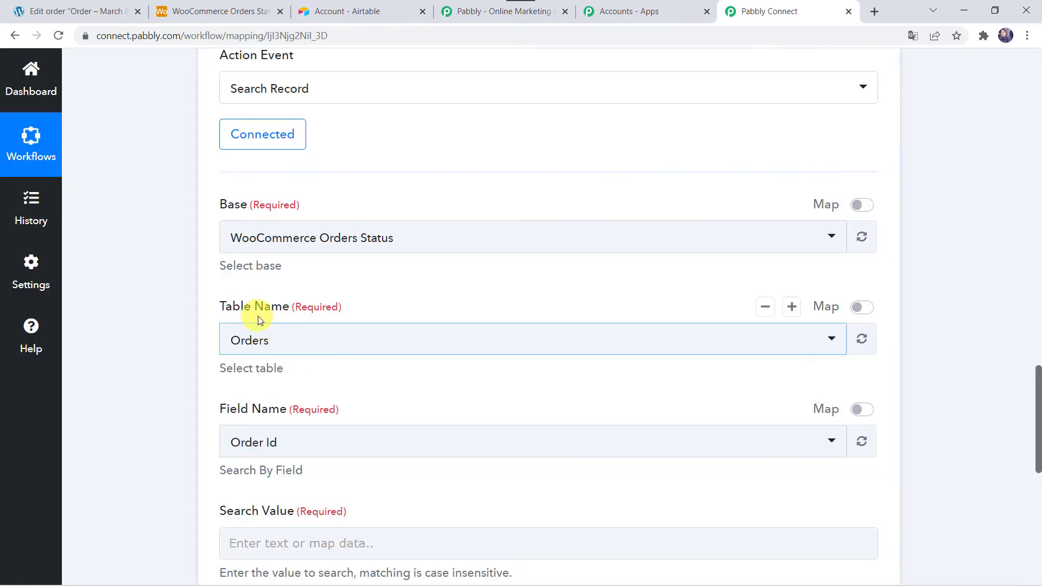
# - Check the table name in Airtable and select Orders as the table for the Search Record action
pyautogui.click(228, 11)
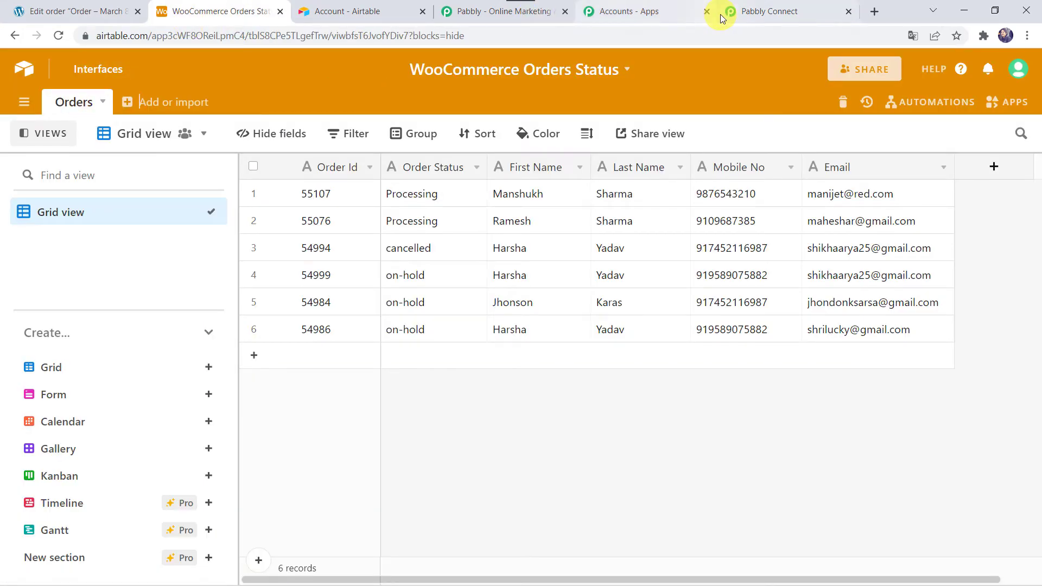
pyautogui.click(782, 10)
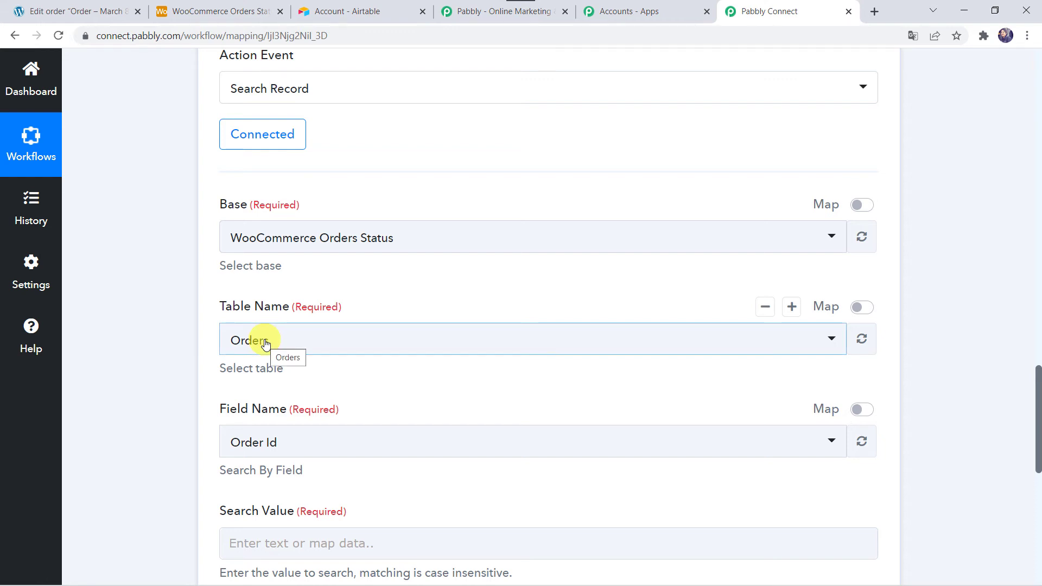
pyautogui.click(302, 348)
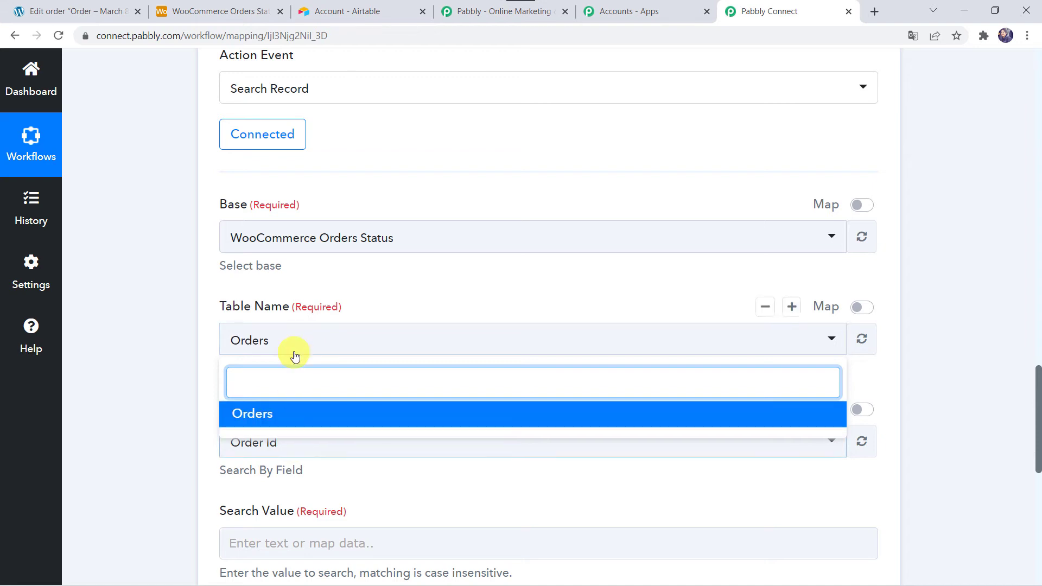
pyautogui.click(291, 414)
pyautogui.click(135, 369)
pyautogui.scroll(-4, 135, 369)
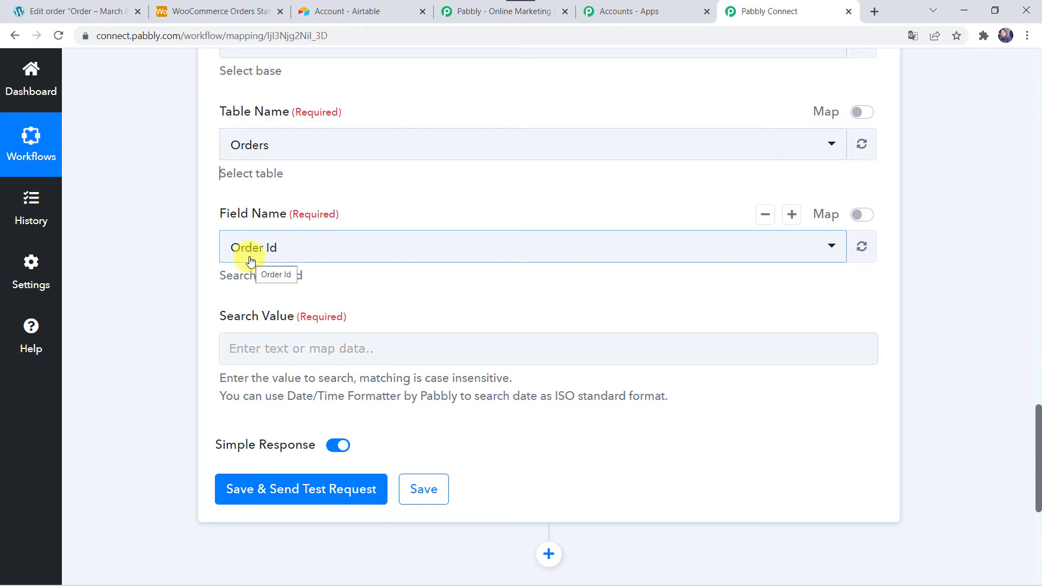
# - Examine the Order Id column in the Airtable Orders table and the Id value in the captured WooCommerce response
pyautogui.click(228, 11)
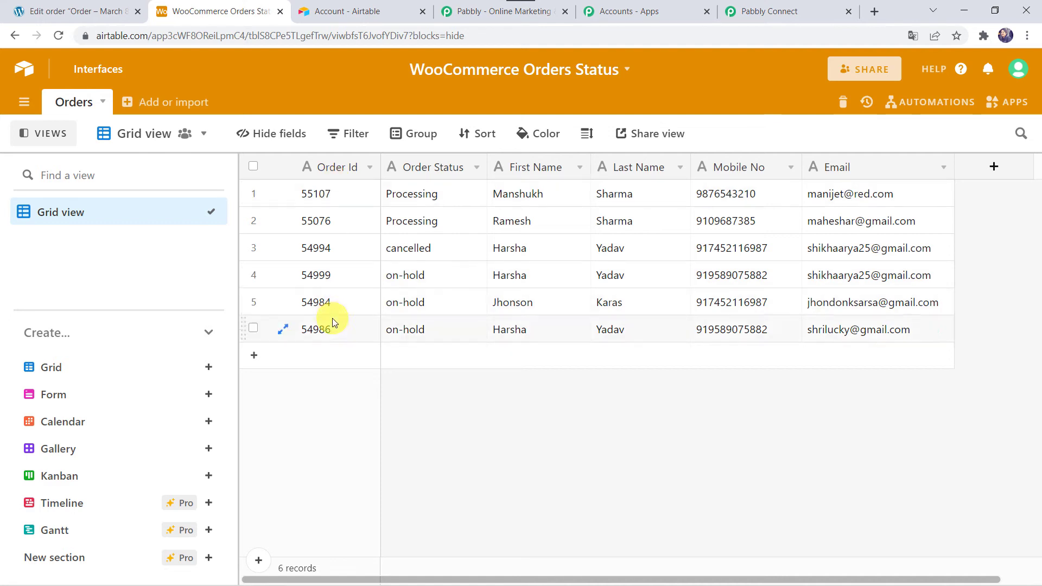
pyautogui.click(788, 11)
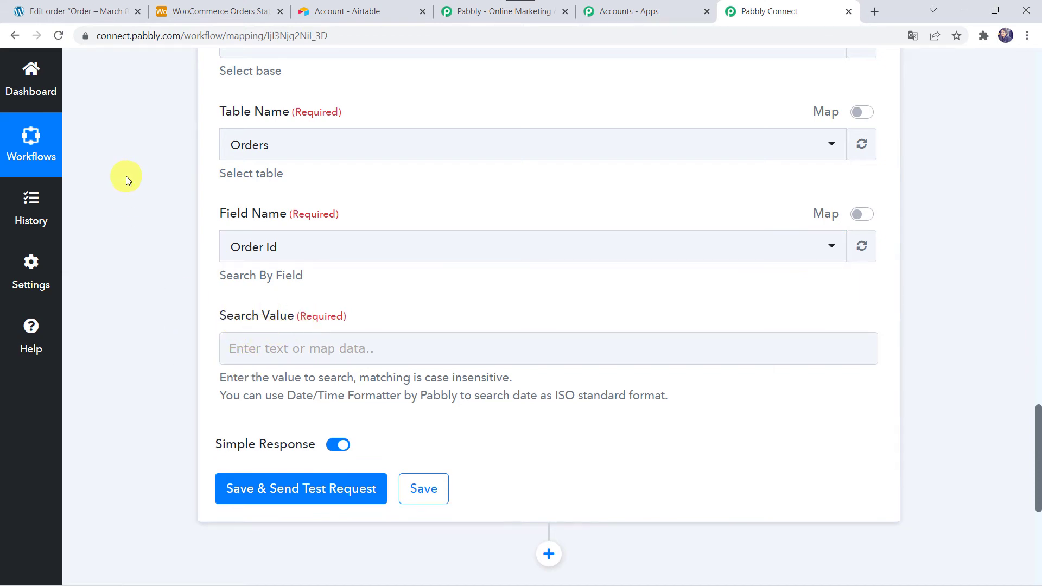
pyautogui.scroll(15, 126, 176)
pyautogui.scroll(5, 126, 176)
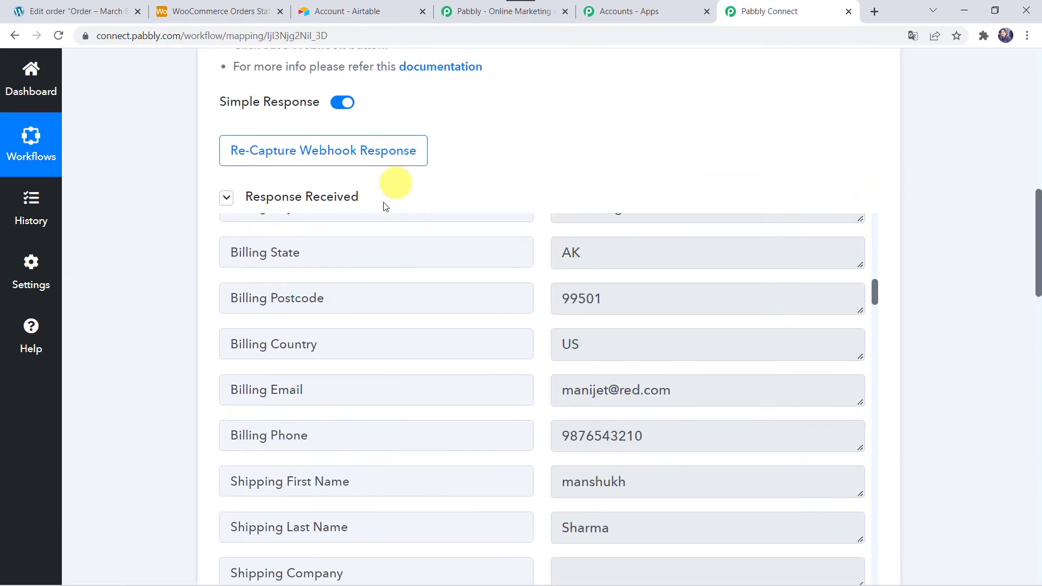
pyautogui.scroll(10, 377, 419)
pyautogui.scroll(3, 379, 417)
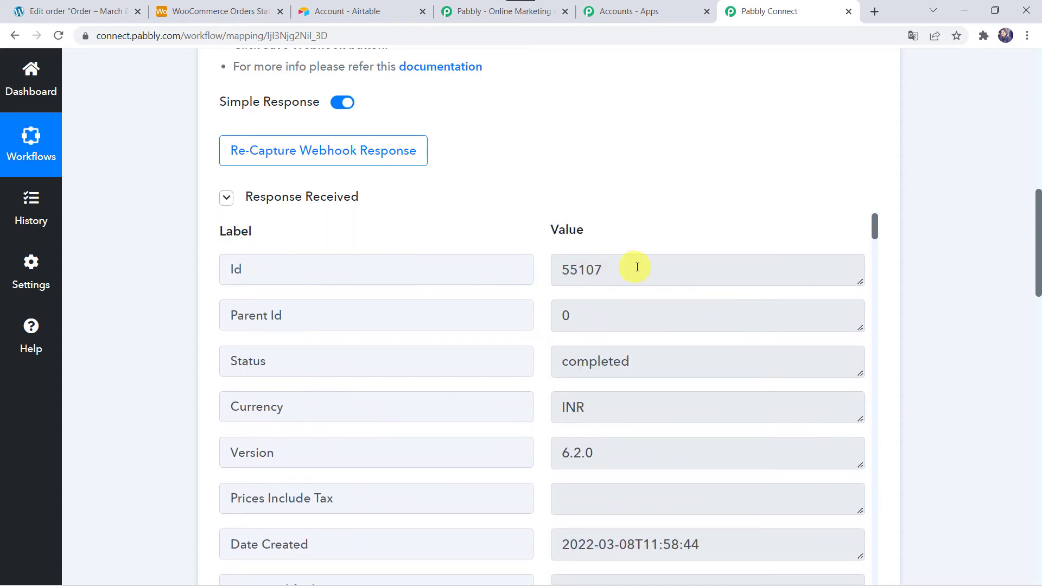
# - Map the captured order's Id from the WooCommerce trigger as the search value for the Order Id field
pyautogui.scroll(-15, 154, 451)
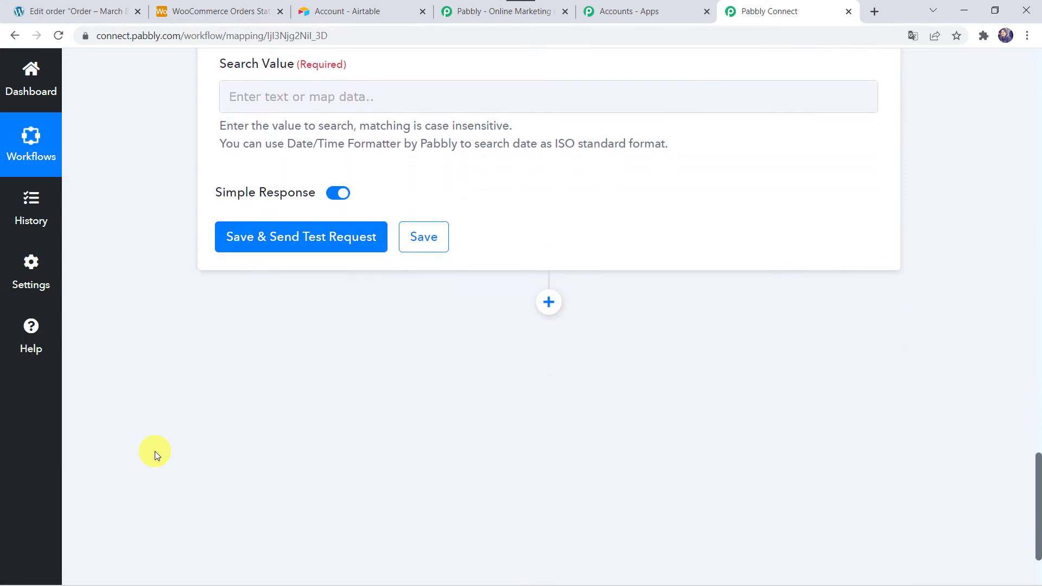
pyautogui.scroll(5, 154, 451)
pyautogui.click(267, 350)
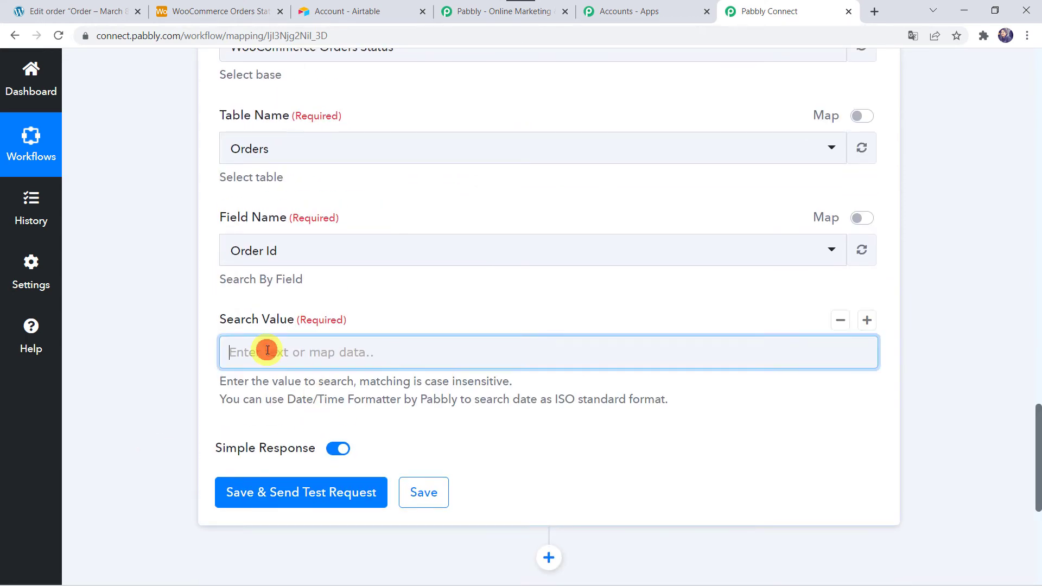
pyautogui.click(300, 493)
pyautogui.click(316, 520)
pyautogui.click(165, 339)
pyautogui.scroll(-2, 162, 337)
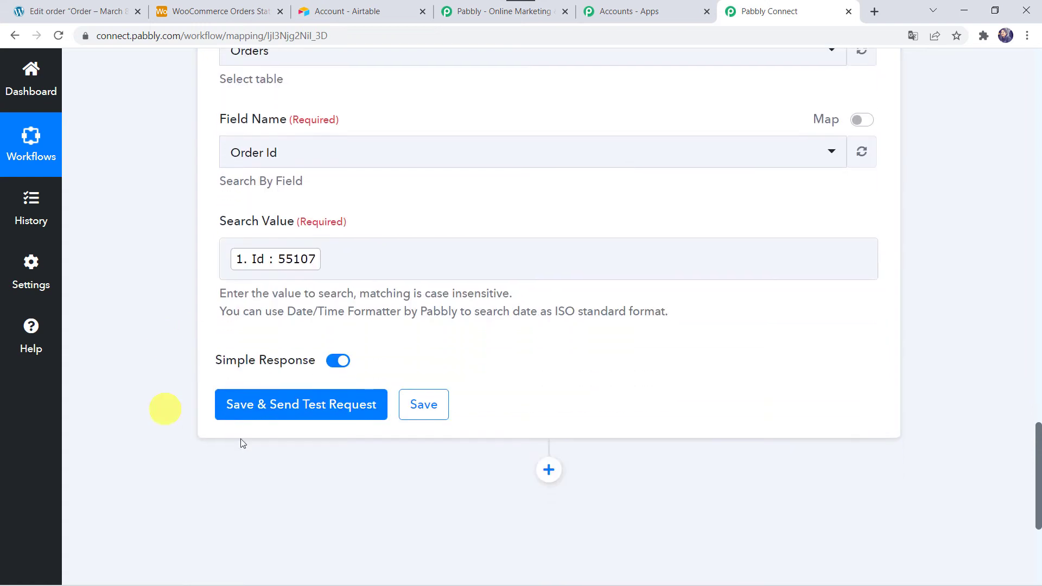
# - Save the record search with a test request and check the returned record against the Airtable Orders table
pyautogui.click(258, 413)
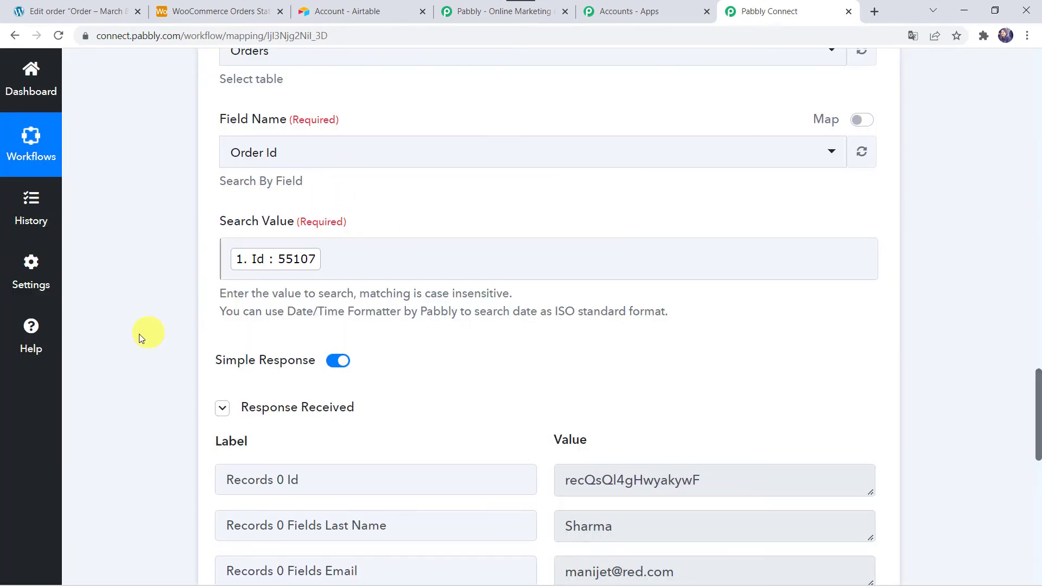
pyautogui.scroll(-5, 139, 338)
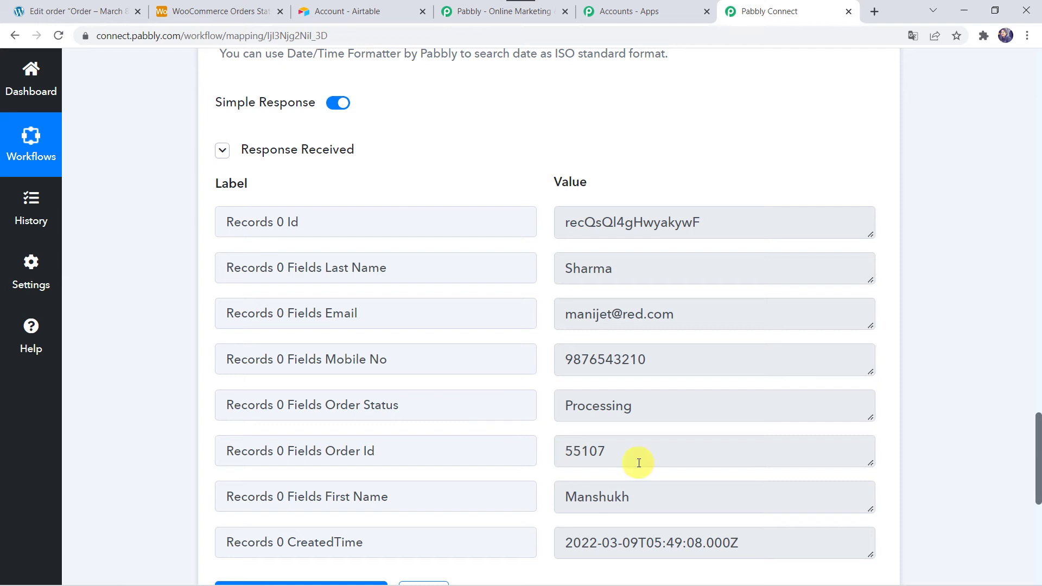
pyautogui.scroll(-2, 639, 463)
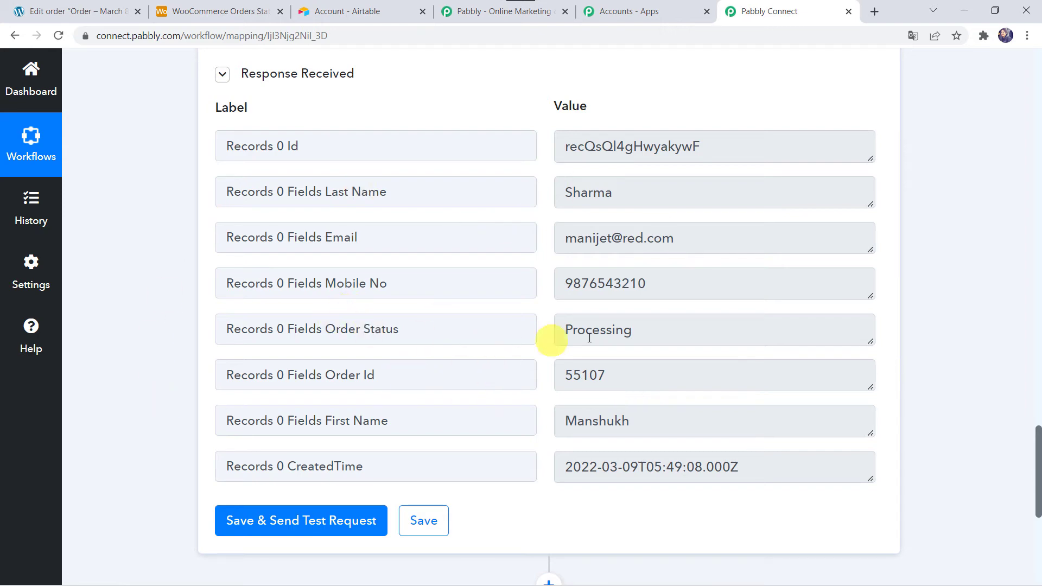
pyautogui.click(219, 11)
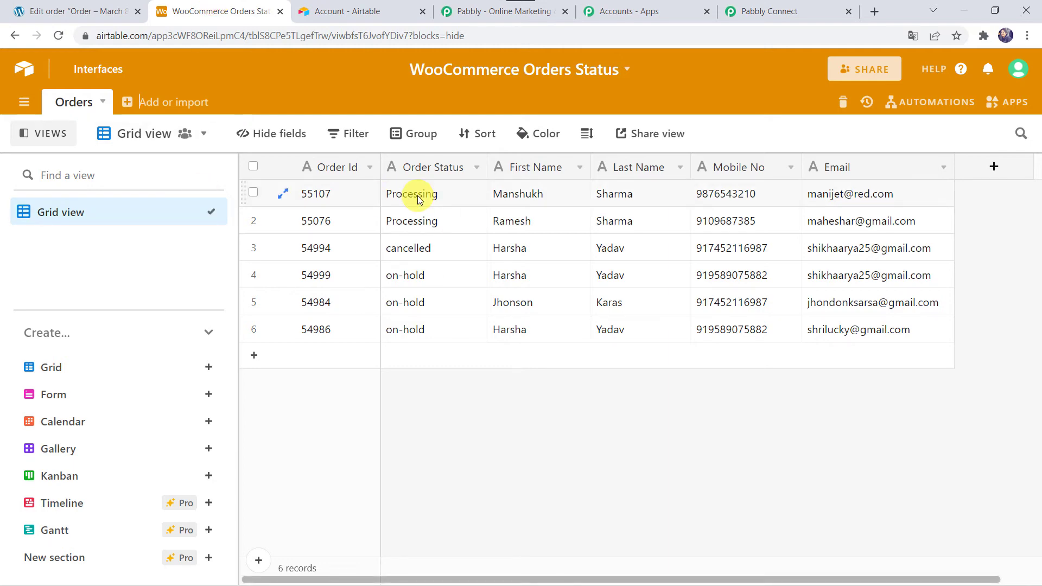
pyautogui.click(771, 11)
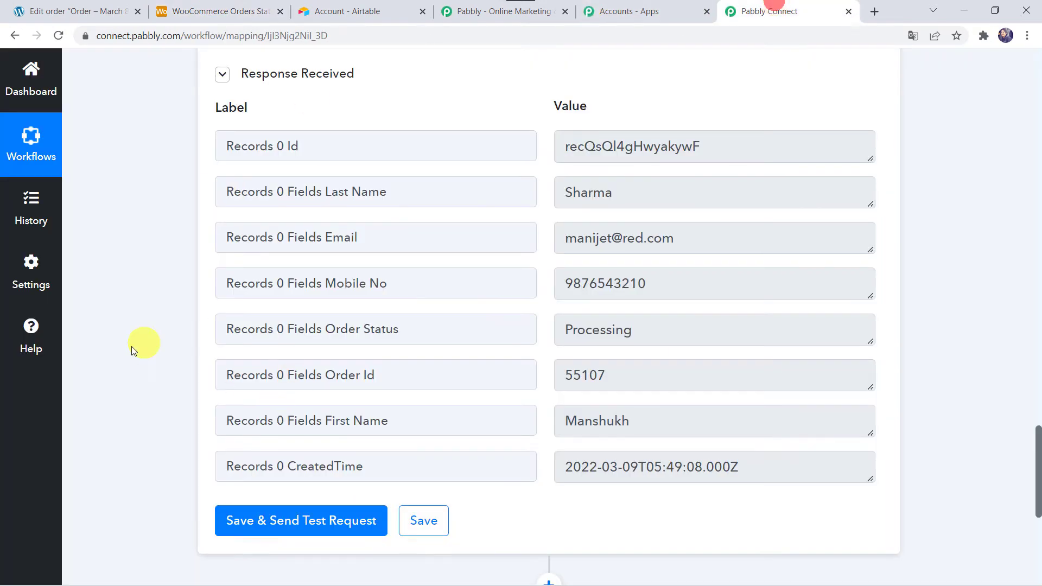
# - Add another action step after the record search, using Airtable with the Update Record event
pyautogui.scroll(-5, 121, 366)
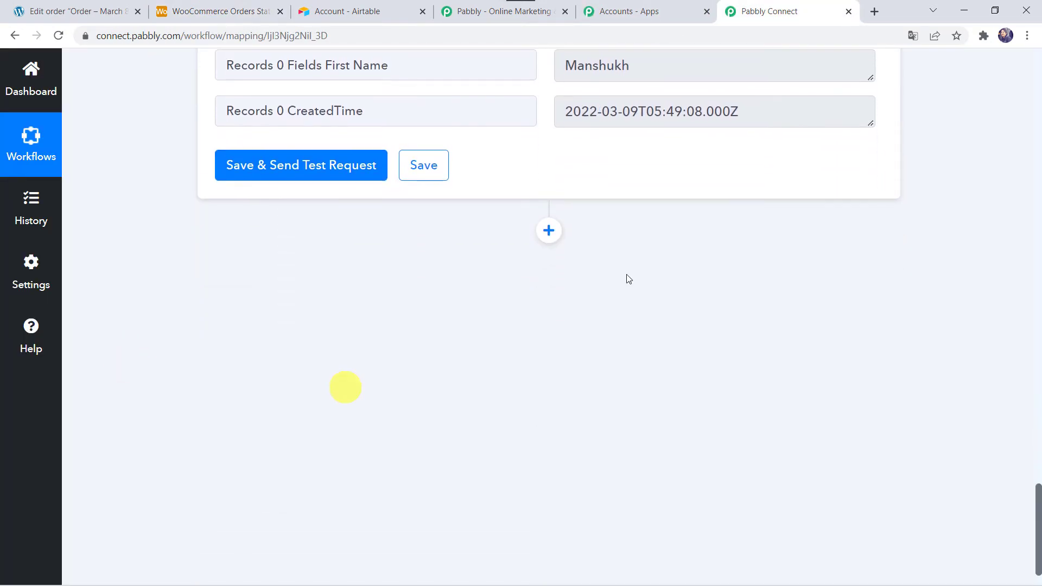
pyautogui.click(547, 241)
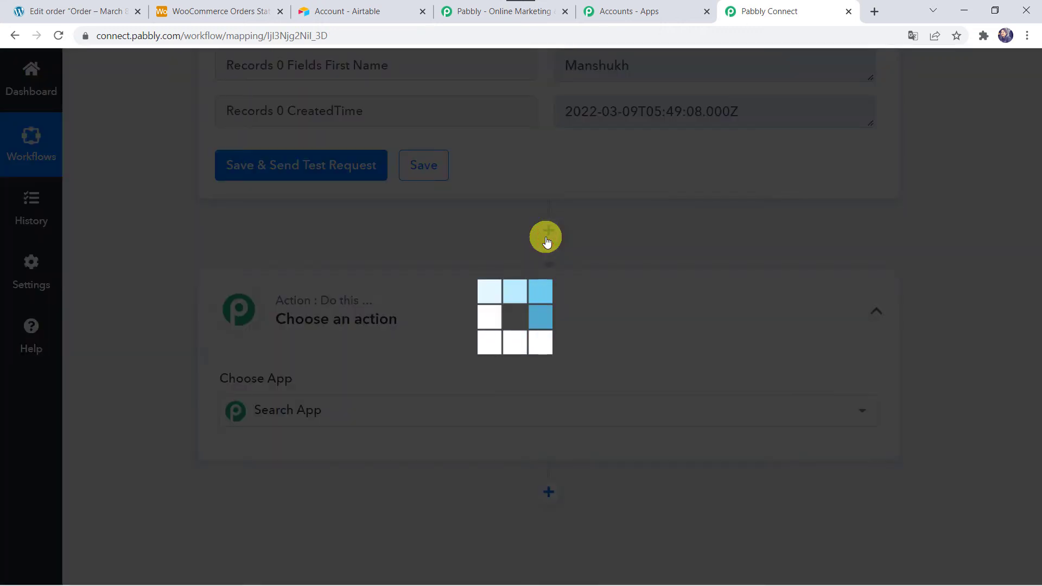
pyautogui.scroll(-2, 140, 313)
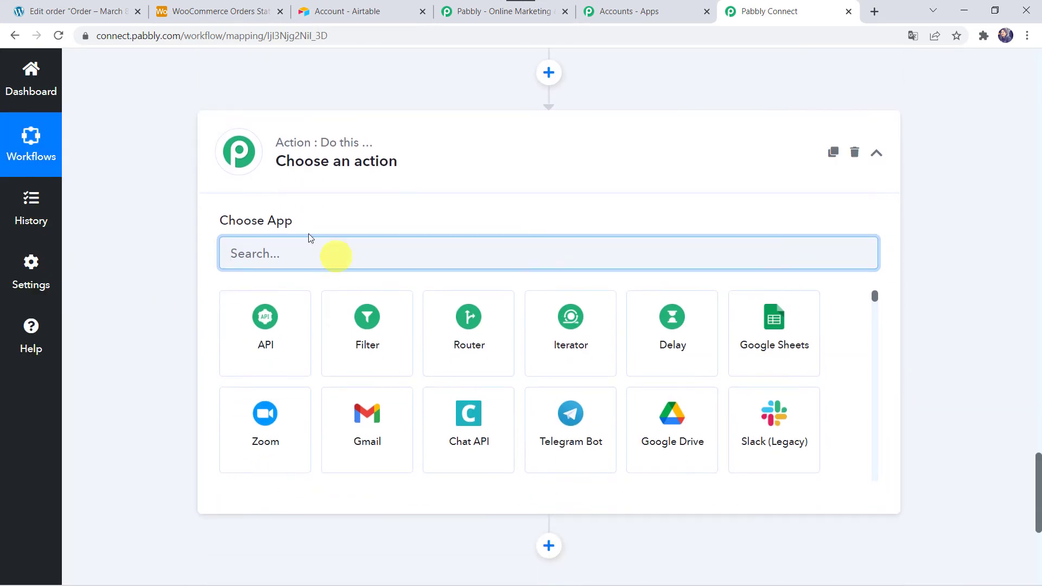
pyautogui.write('Air')
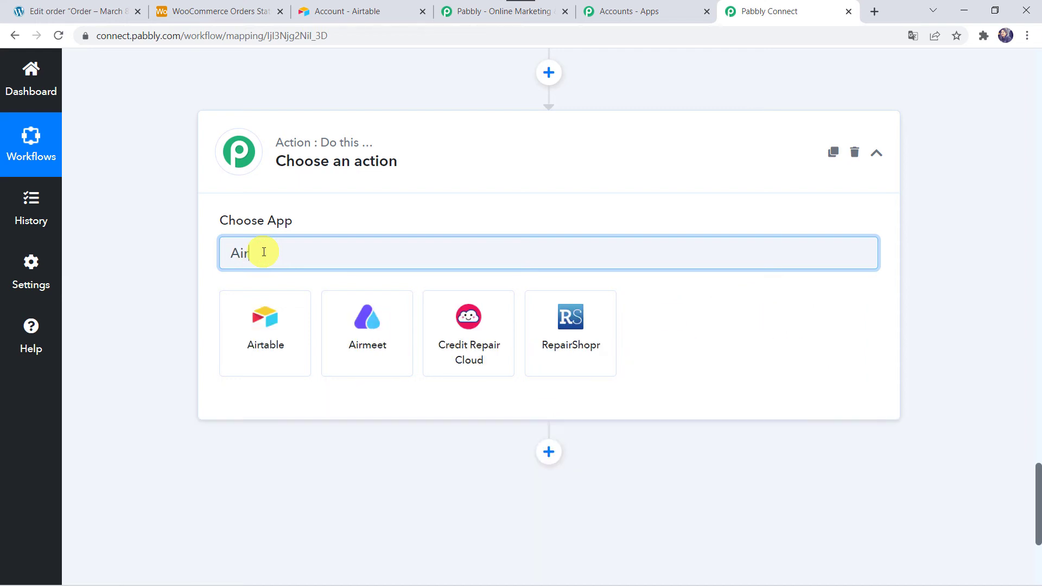
pyautogui.click(266, 352)
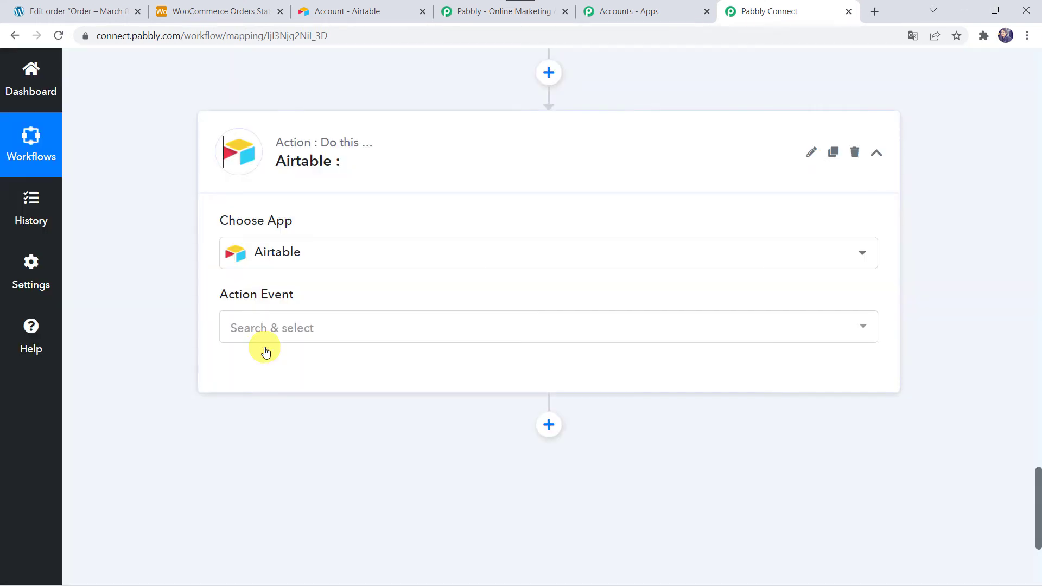
pyautogui.click(274, 326)
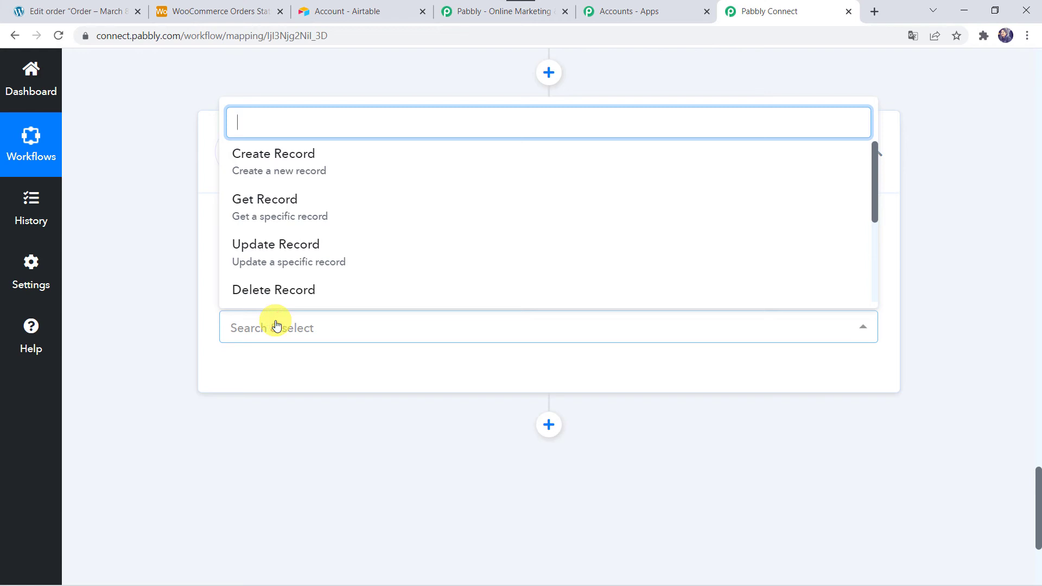
pyautogui.click(283, 248)
# - Connect the Update Record action through the existing Airtable #66 connection and select WooCommerce Orders Status as the base
pyautogui.click(245, 374)
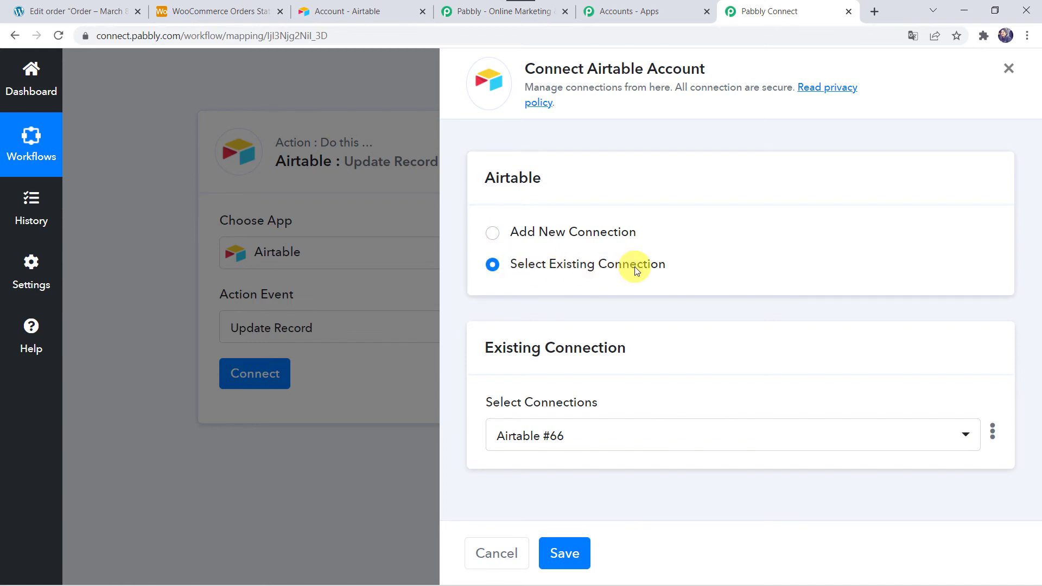
pyautogui.click(565, 553)
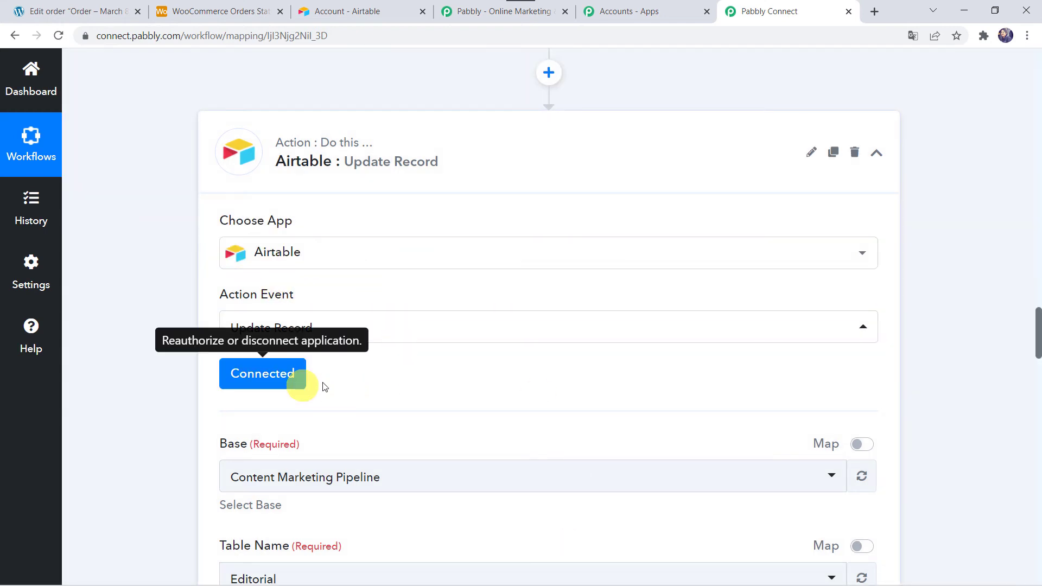
pyautogui.scroll(-4, 414, 374)
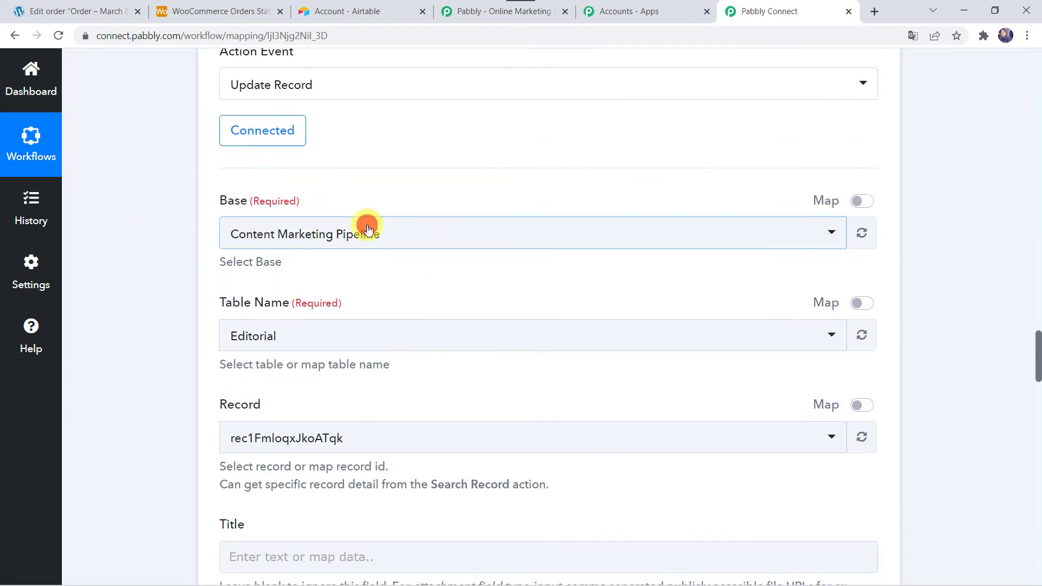
pyautogui.click(368, 230)
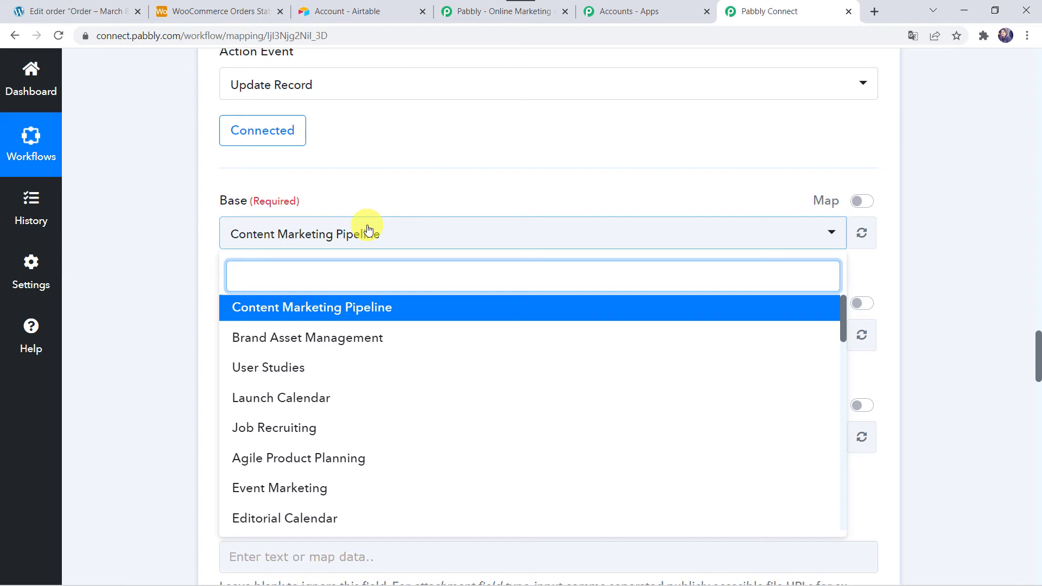
pyautogui.write('Woo')
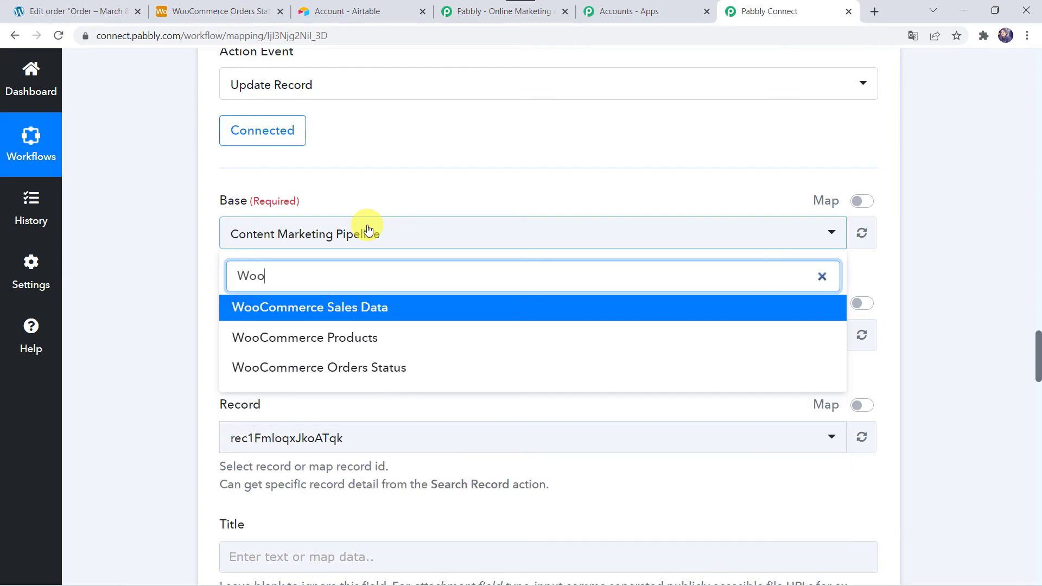
pyautogui.click(338, 362)
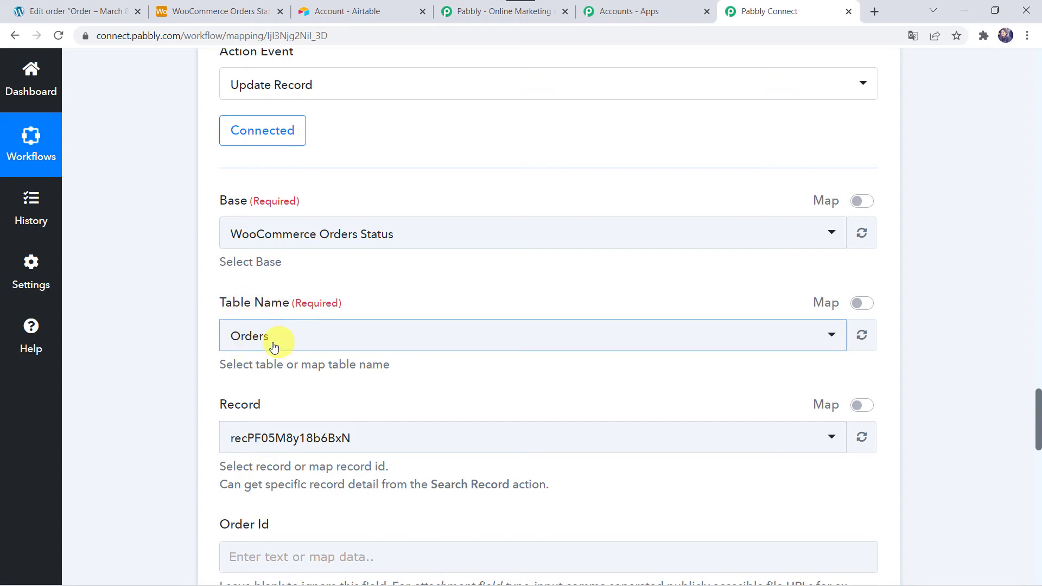
# - Enable mapping for the Record field and replace its value with Records 0 Id from the Airtable Search Record step
pyautogui.scroll(-3, 274, 347)
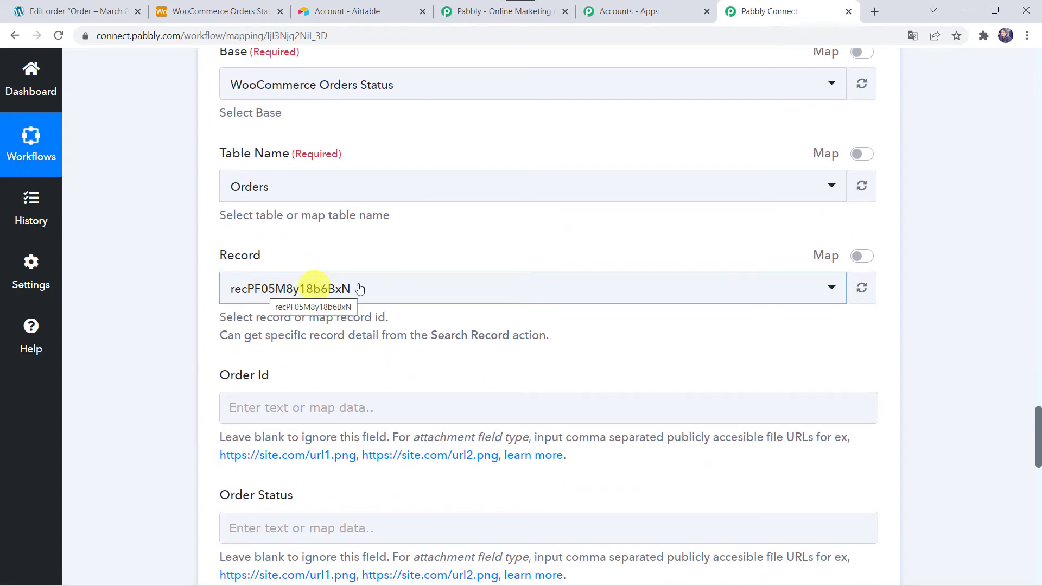
pyautogui.click(867, 259)
pyautogui.click(442, 288)
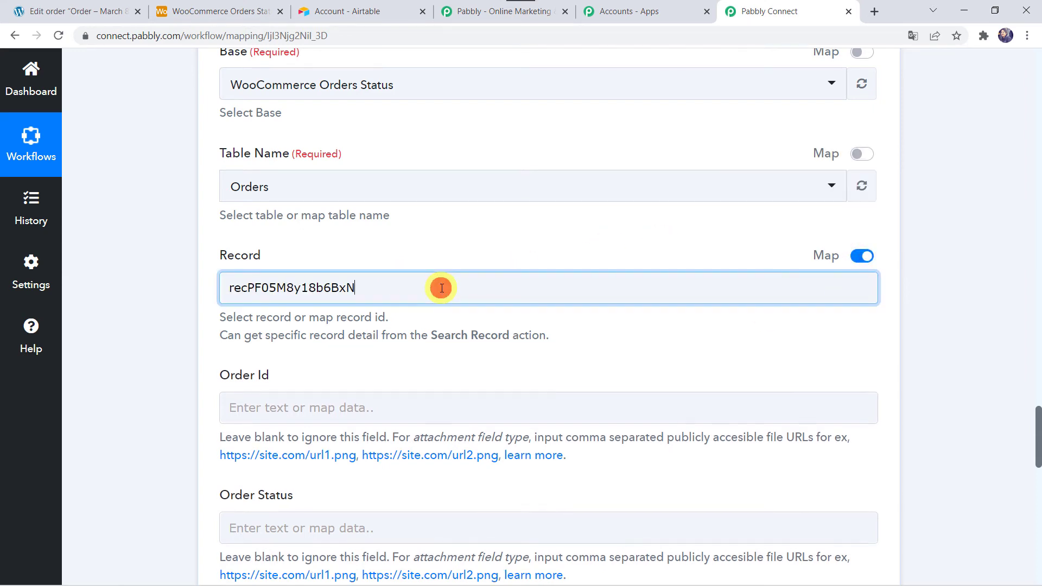
pyautogui.press('BackSpace')
pyautogui.press('BackSpace')
pyautogui.press('BackSpace')
pyautogui.press('BackSpace')
pyautogui.press('BackSpace')
pyautogui.press('BackSpace')
pyautogui.press('BackSpace')
pyautogui.press('BackSpace')
pyautogui.press('BackSpace')
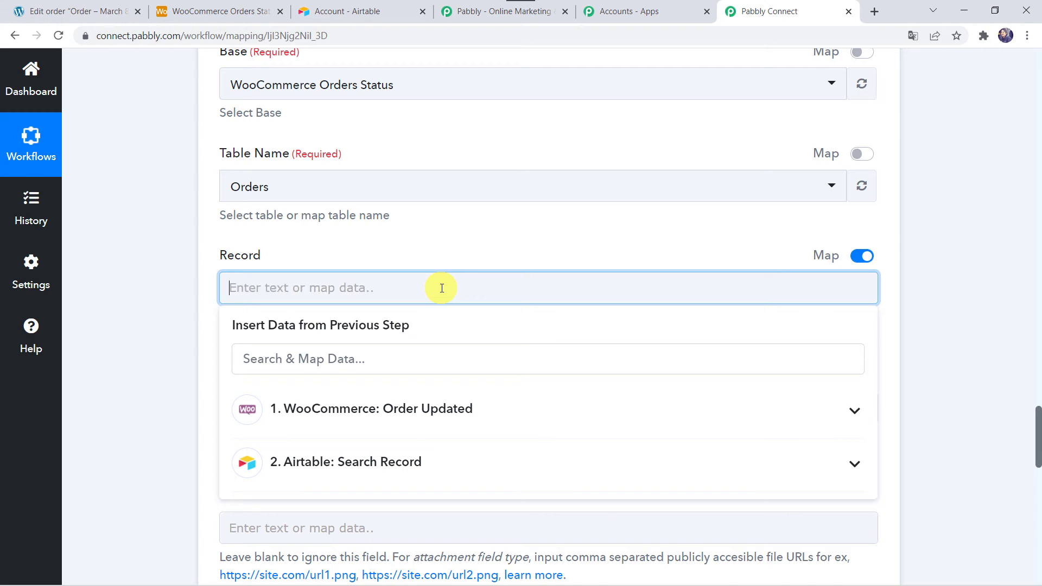
pyautogui.click(325, 467)
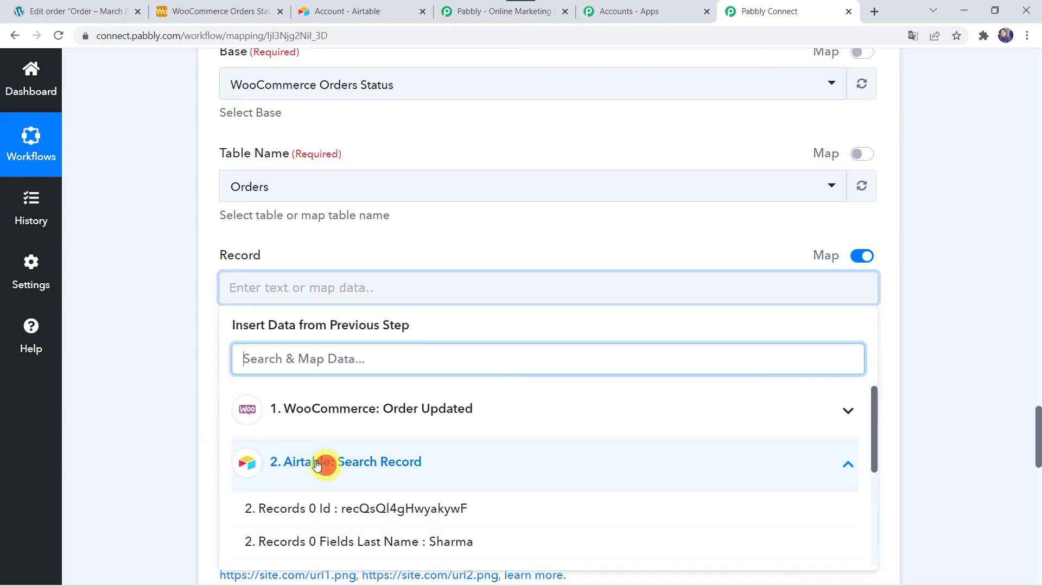
pyautogui.scroll(-1, 168, 465)
pyautogui.click(377, 467)
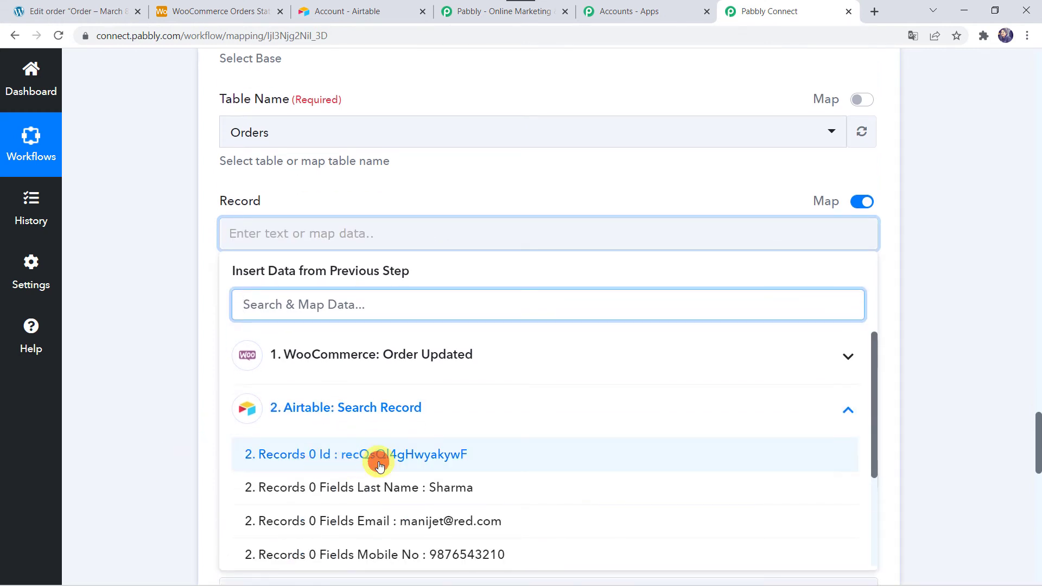
pyautogui.click(178, 353)
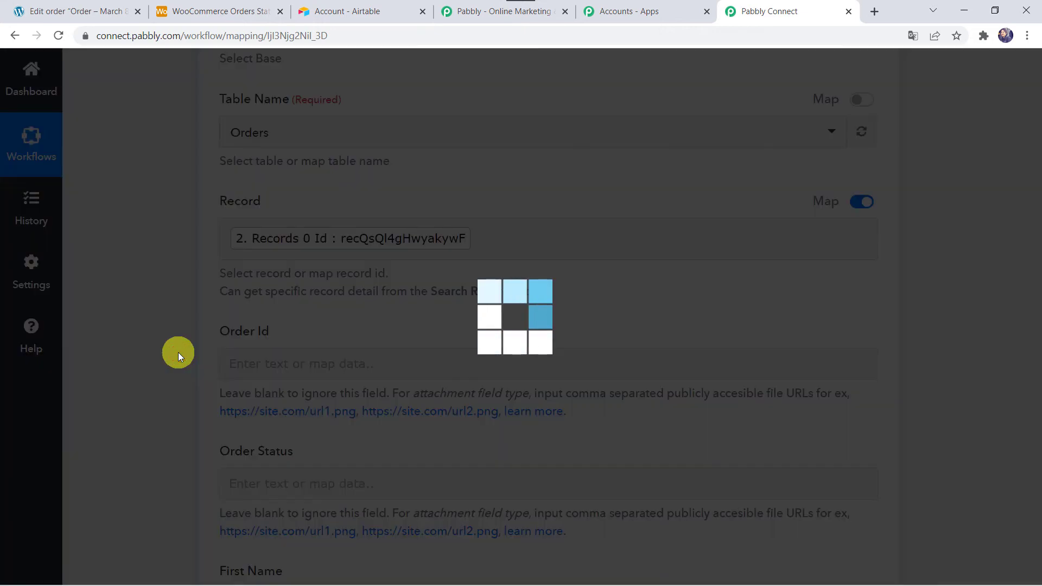
# - Check the order's status in the Airtable Orders table and map Status from the WooCommerce trigger to the Order Status field
pyautogui.scroll(-3, 178, 353)
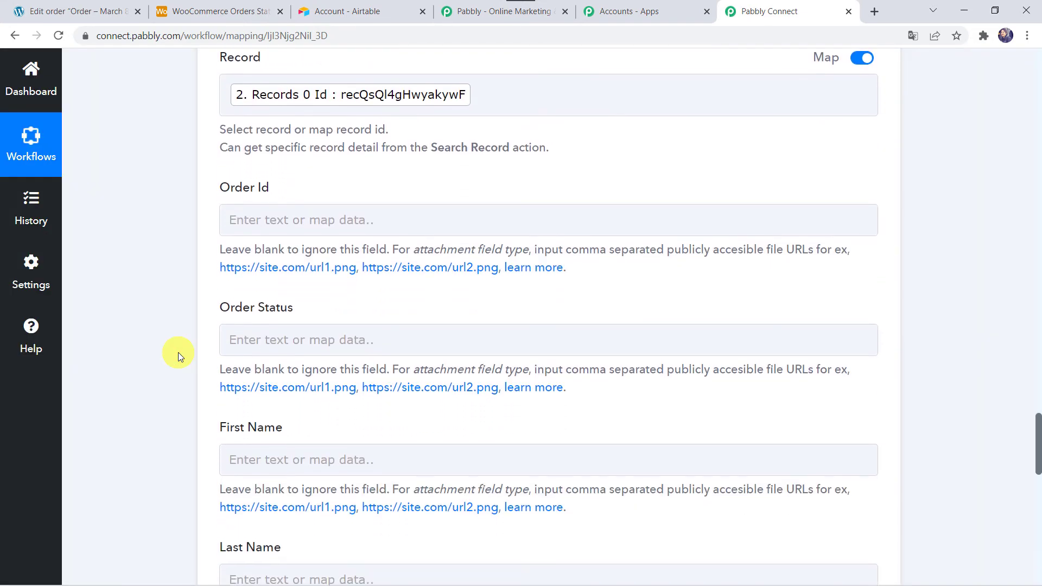
pyautogui.click(234, 7)
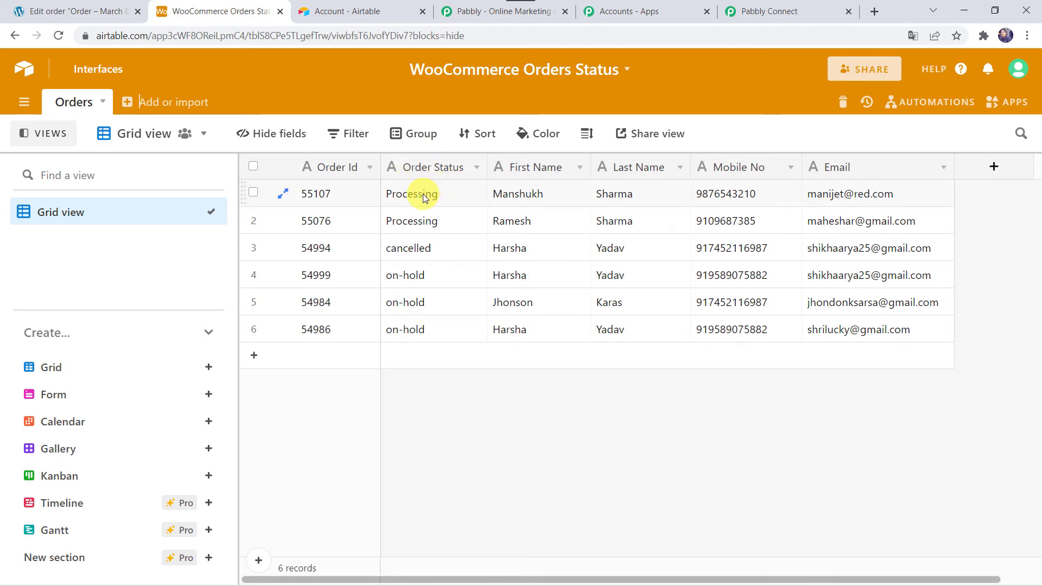
pyautogui.click(795, 12)
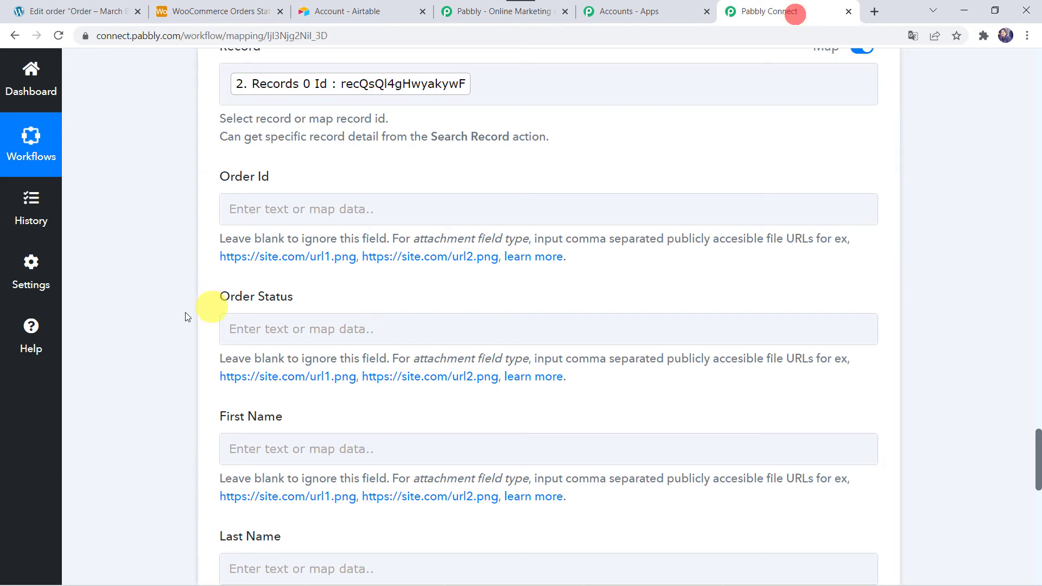
pyautogui.scroll(-1, 206, 304)
pyautogui.click(247, 273)
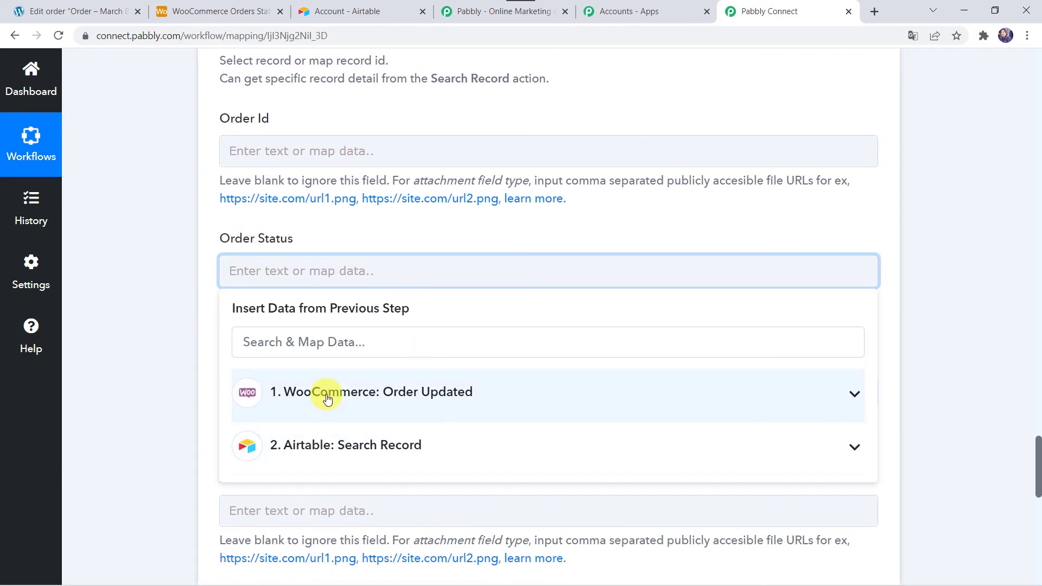
pyautogui.click(327, 399)
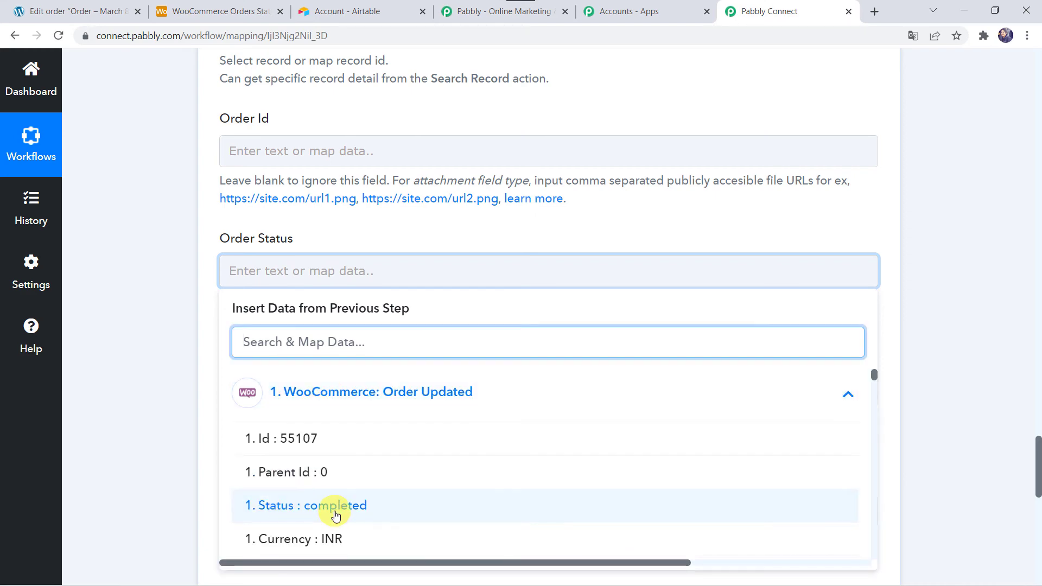
pyautogui.click(336, 515)
pyautogui.click(155, 402)
# - Save the record update with a test request and check the order's status in the response and the Airtable Orders table
pyautogui.scroll(-8, 155, 402)
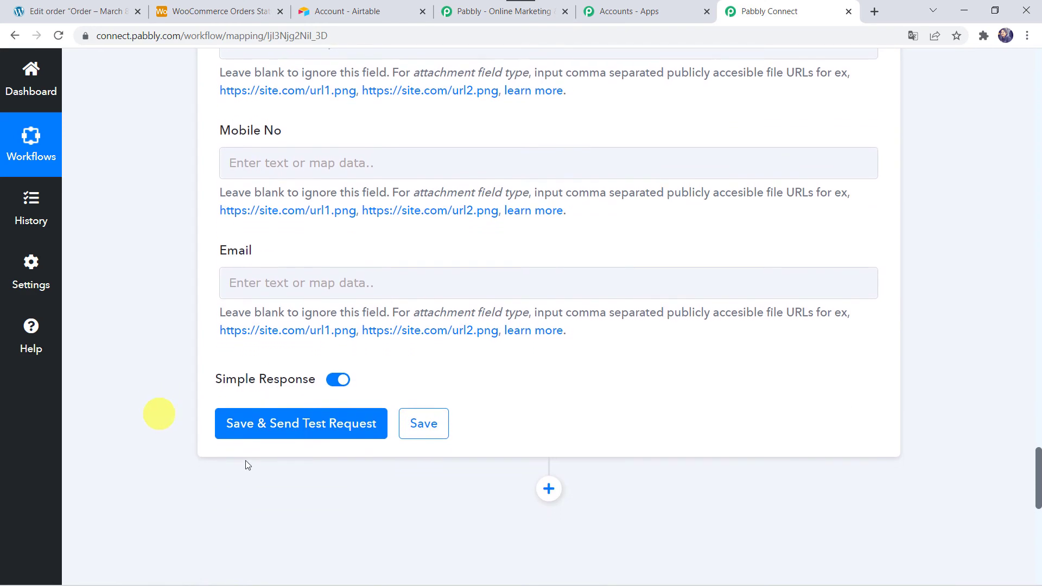
pyautogui.click(302, 426)
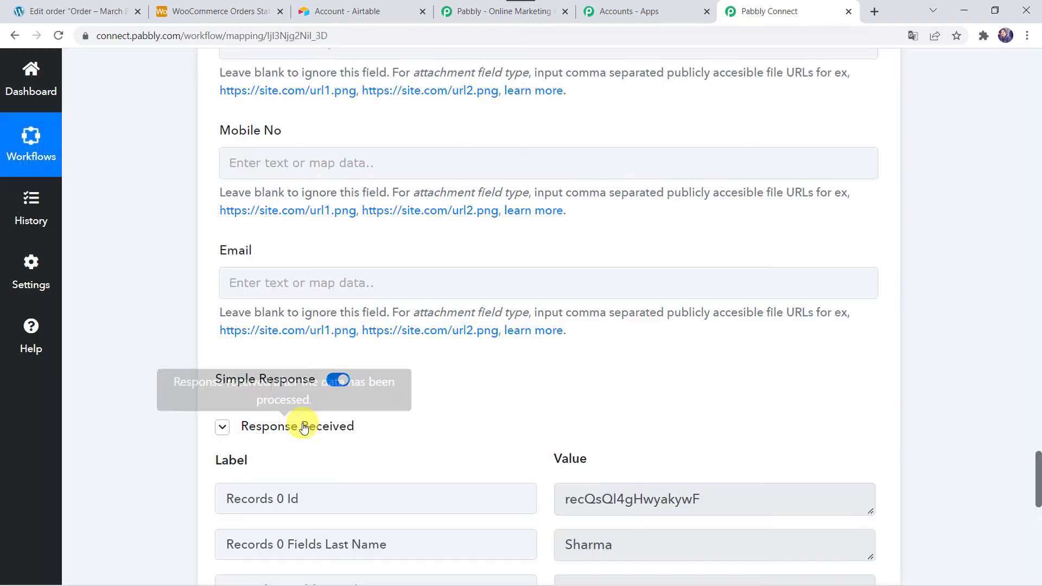
pyautogui.scroll(-4, 139, 466)
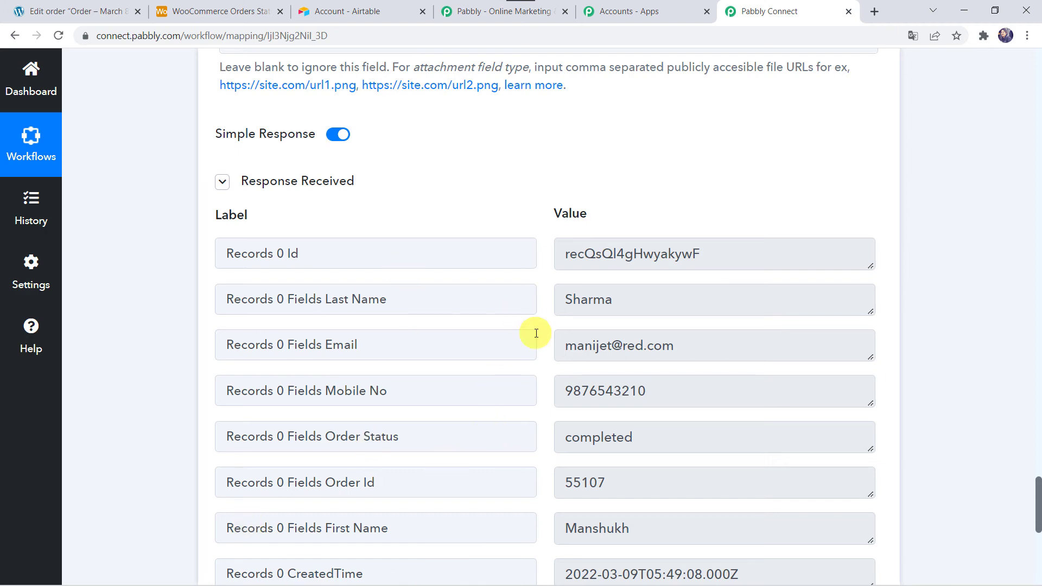
pyautogui.click(204, 11)
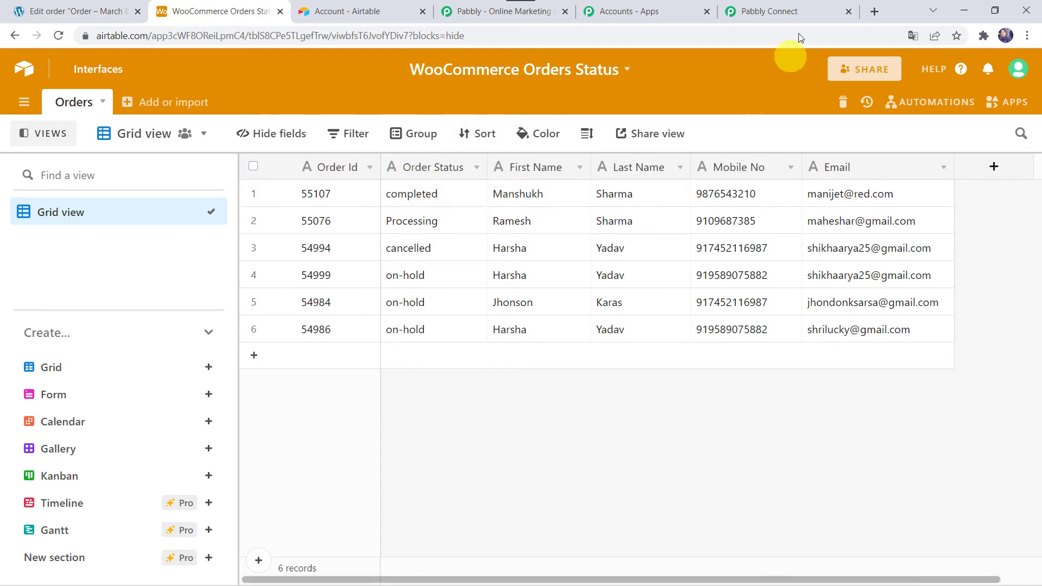
pyautogui.click(802, 12)
# - Save the Airtable Update Record action step
pyautogui.scroll(-6, 173, 435)
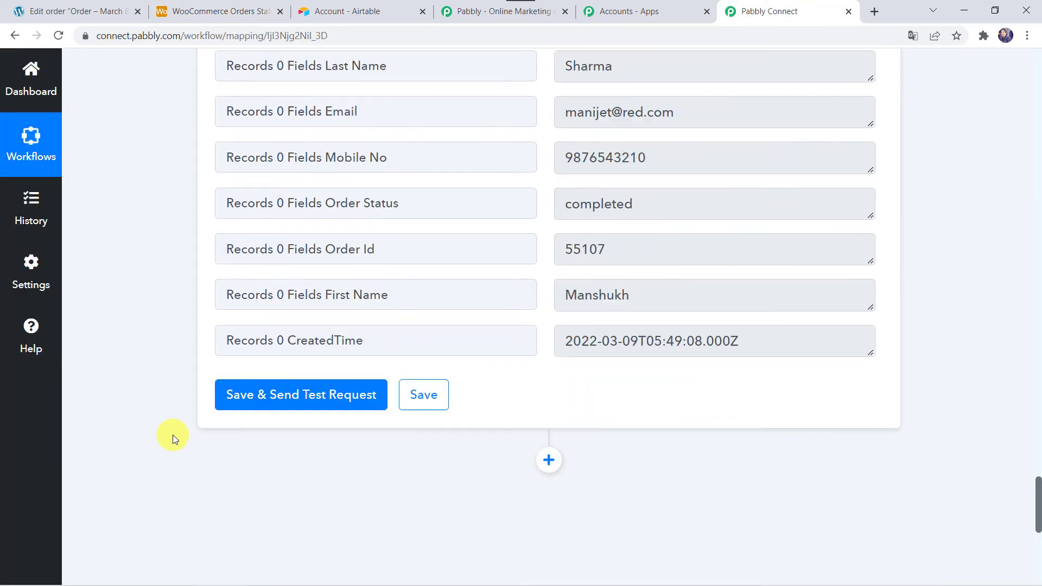
pyautogui.click(426, 291)
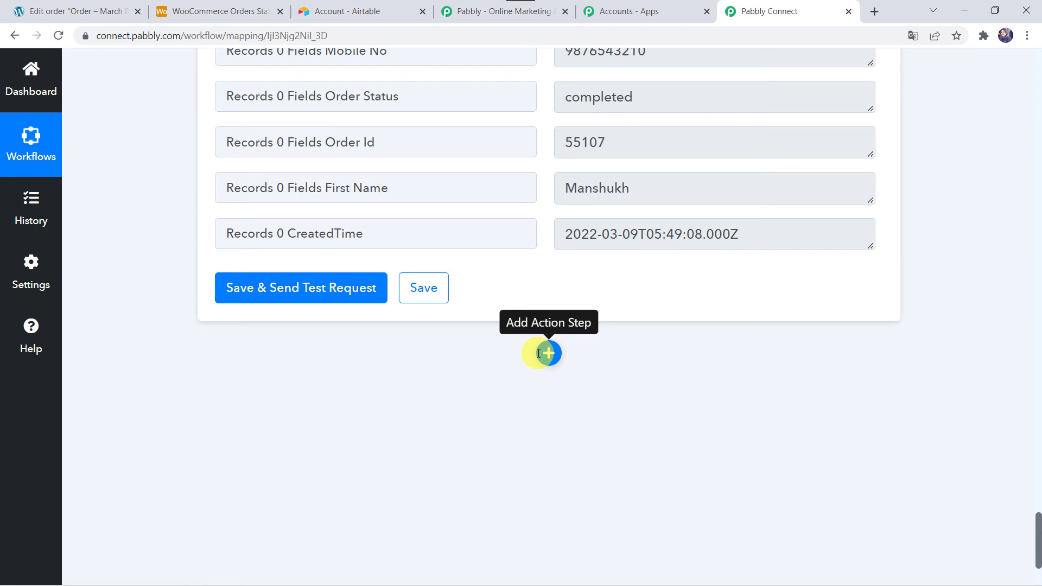
pyautogui.scroll(3, 205, 191)
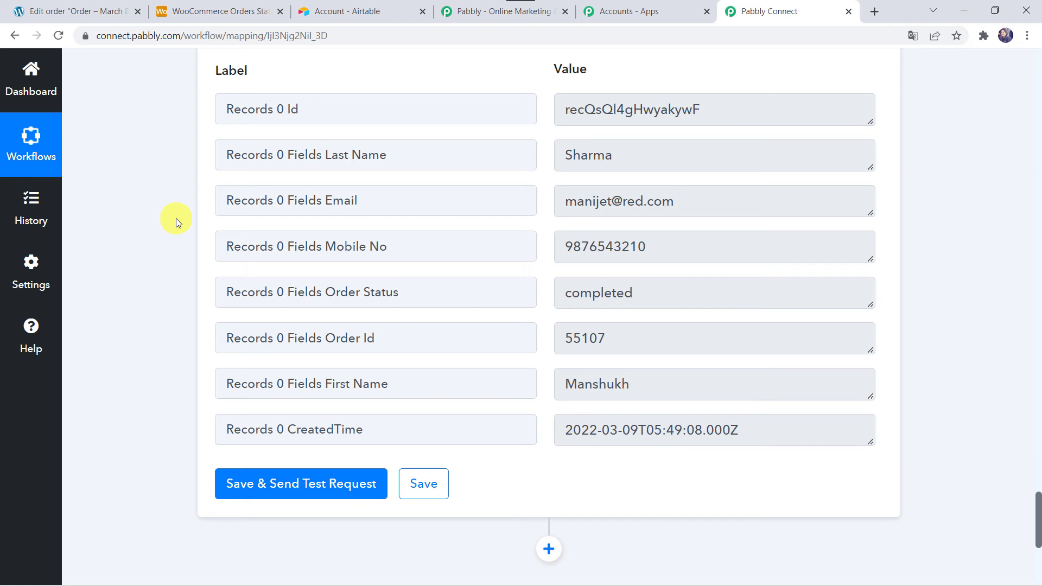
# - Find the ₹500.00 order in the WooCommerce orders list and compare its status with its record in the Airtable Orders table
pyautogui.click(92, 12)
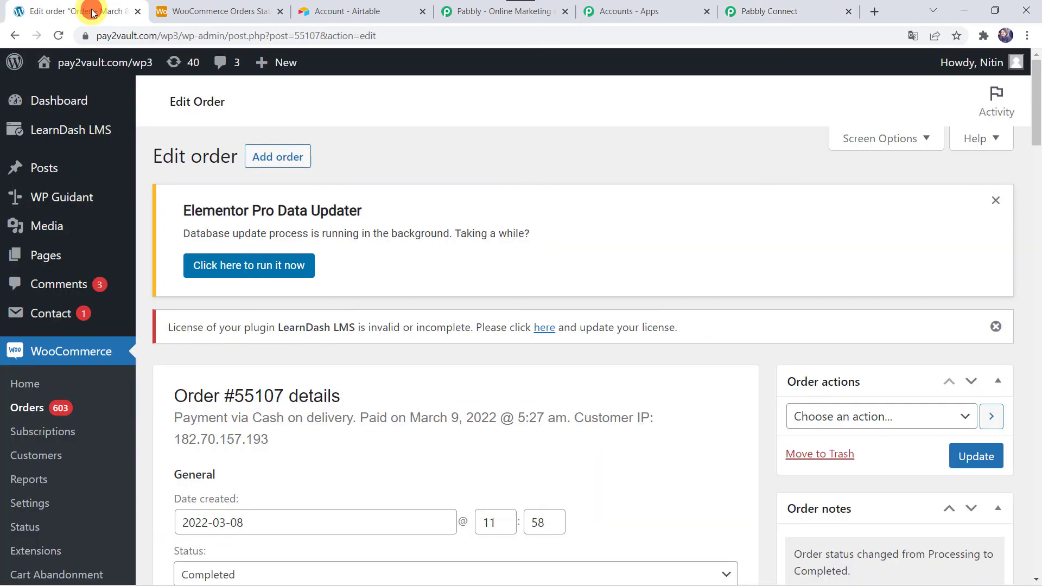
pyautogui.click(37, 414)
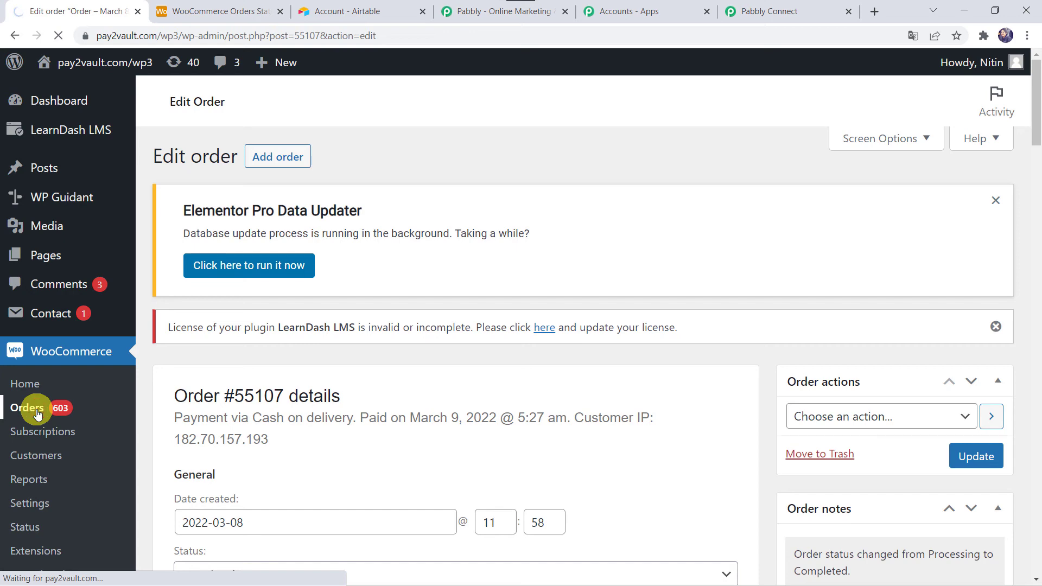
pyautogui.scroll(-3, 292, 346)
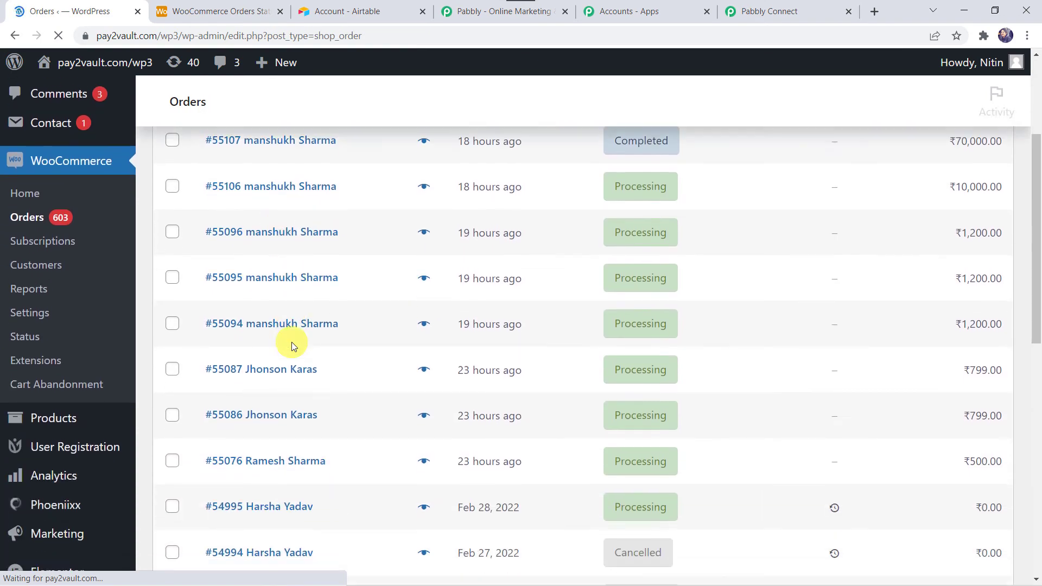
pyautogui.scroll(-2, 291, 342)
pyautogui.scroll(3, 219, 388)
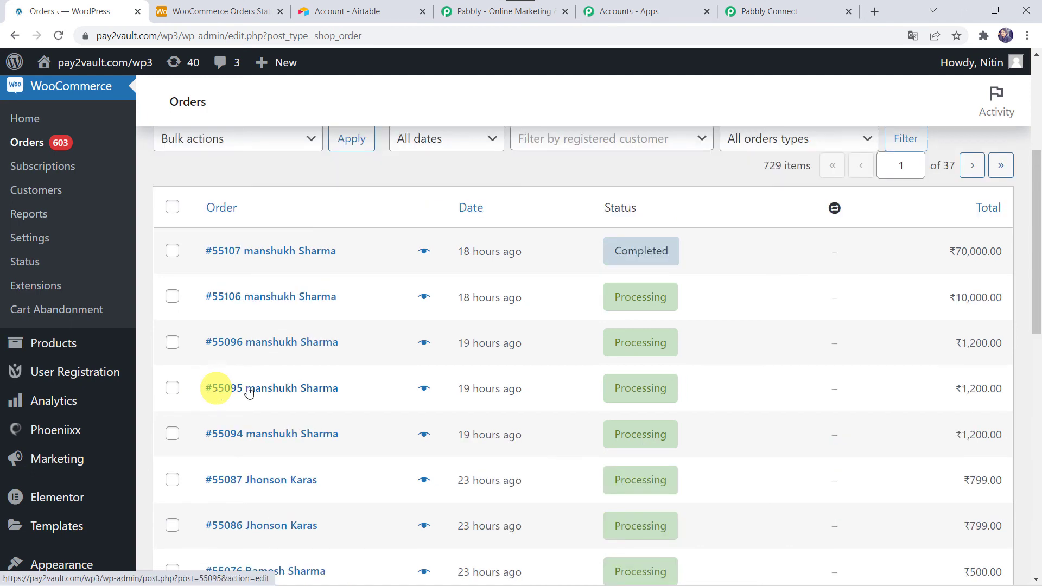
pyautogui.scroll(-3, 302, 441)
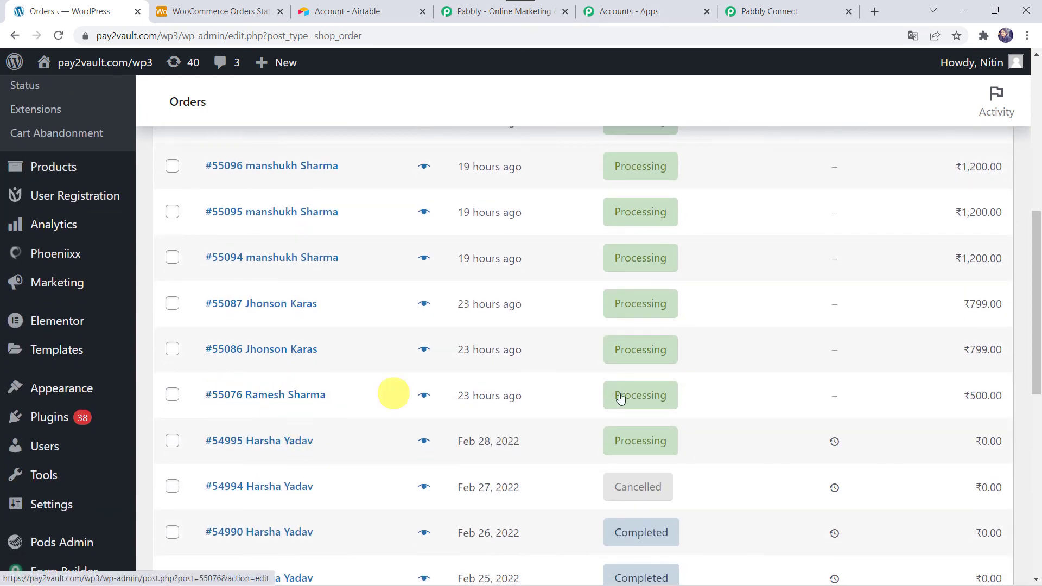
pyautogui.moveTo(646, 402)
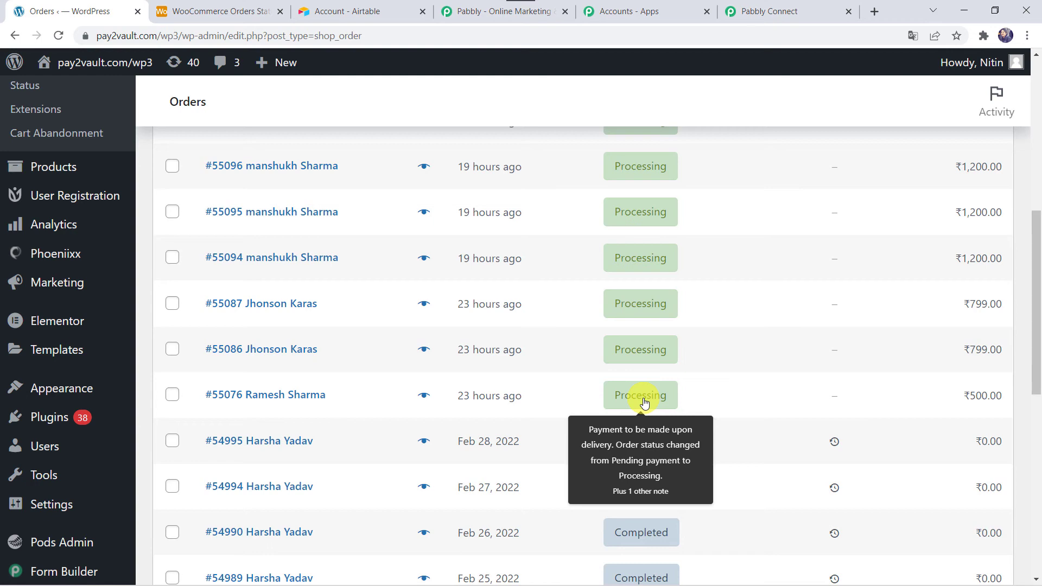
pyautogui.click(234, 7)
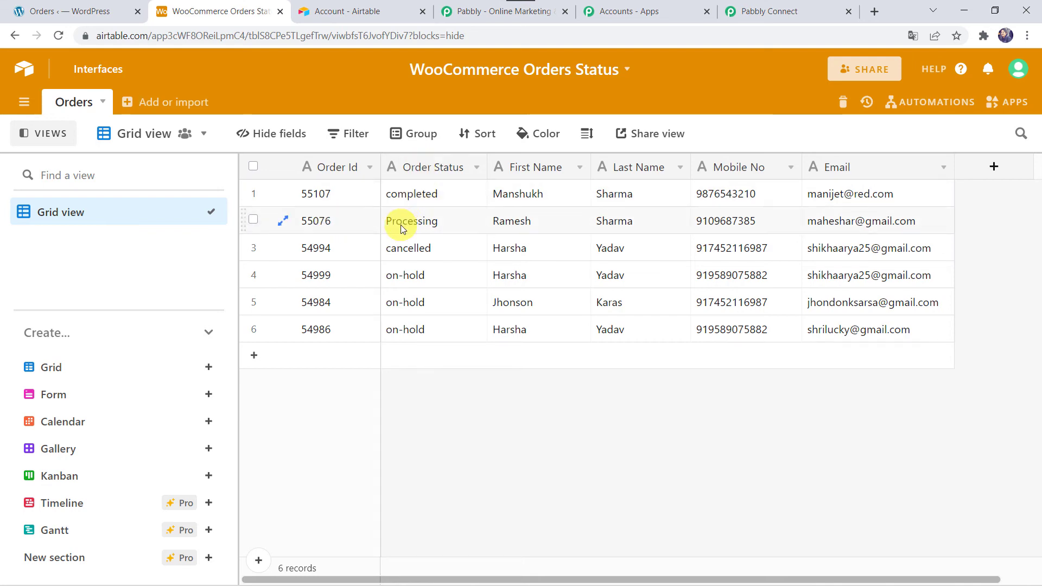
# - Update the ₹500.00 WooCommerce order's status to Completed and check the matching record's Order Status in the Airtable Orders table
pyautogui.click(59, 11)
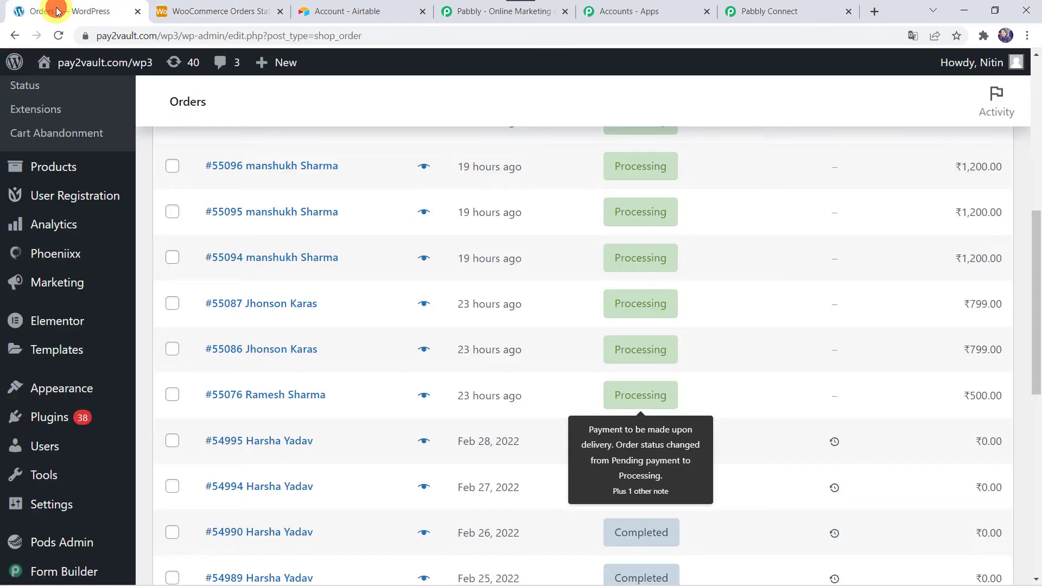
pyautogui.click(639, 394)
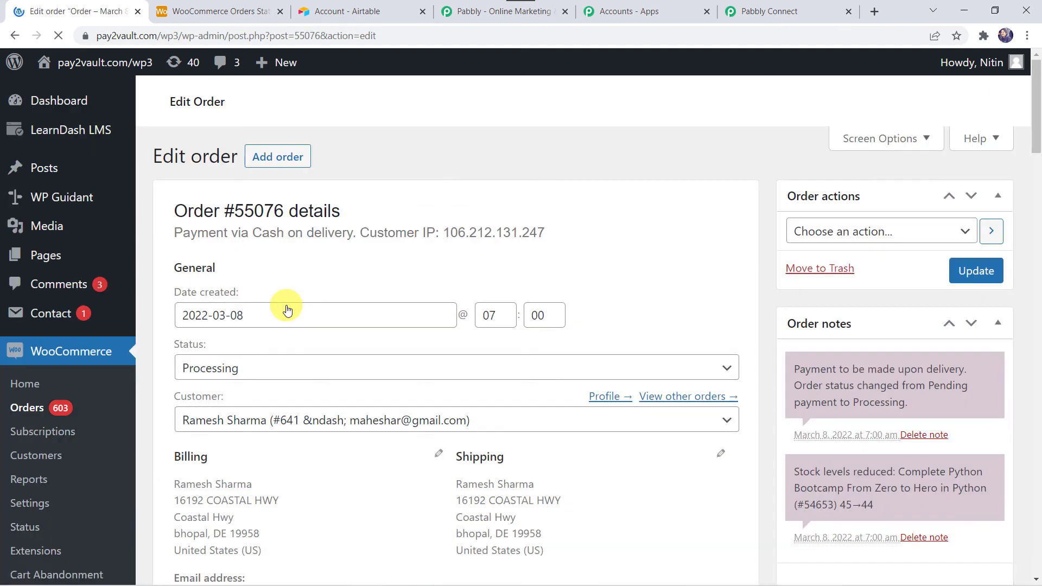
pyautogui.scroll(-1, 284, 260)
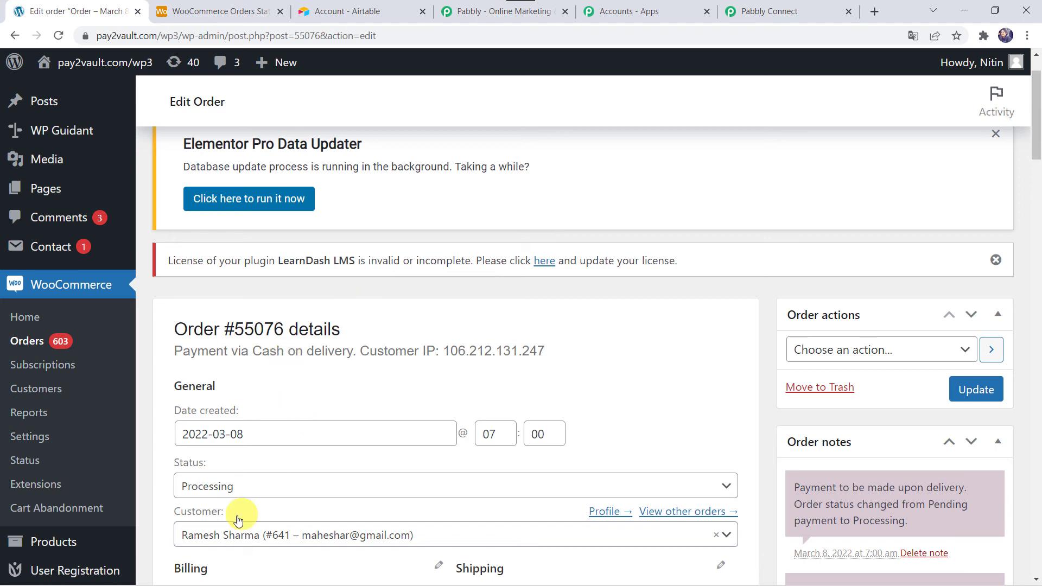
pyautogui.click(234, 488)
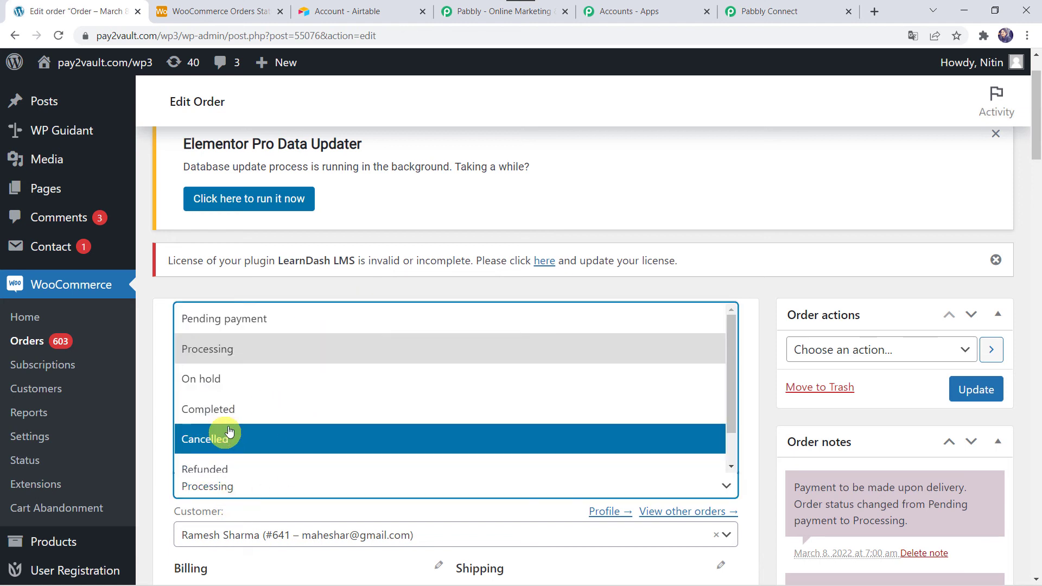
pyautogui.click(243, 414)
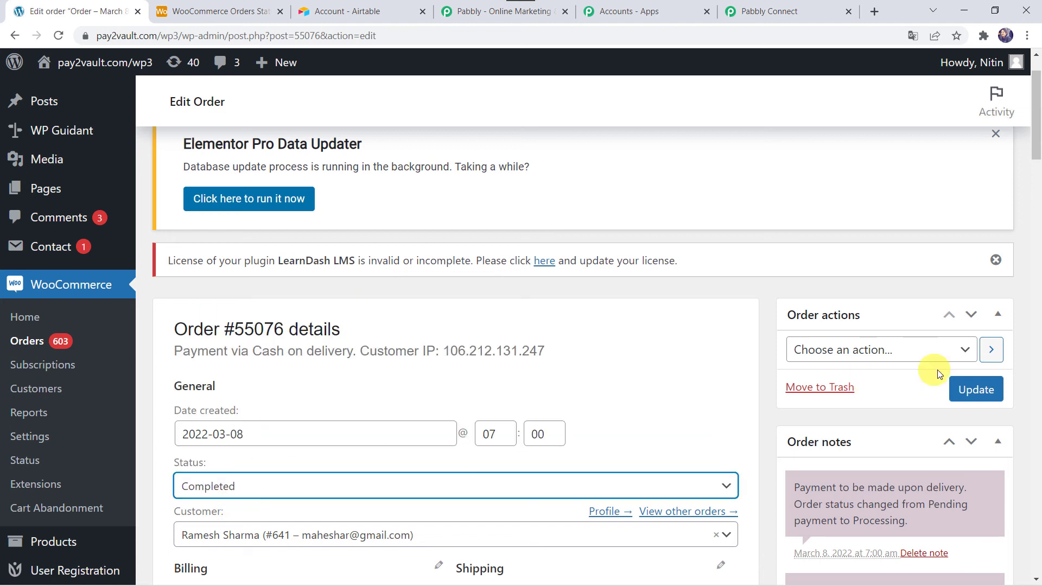
pyautogui.click(969, 390)
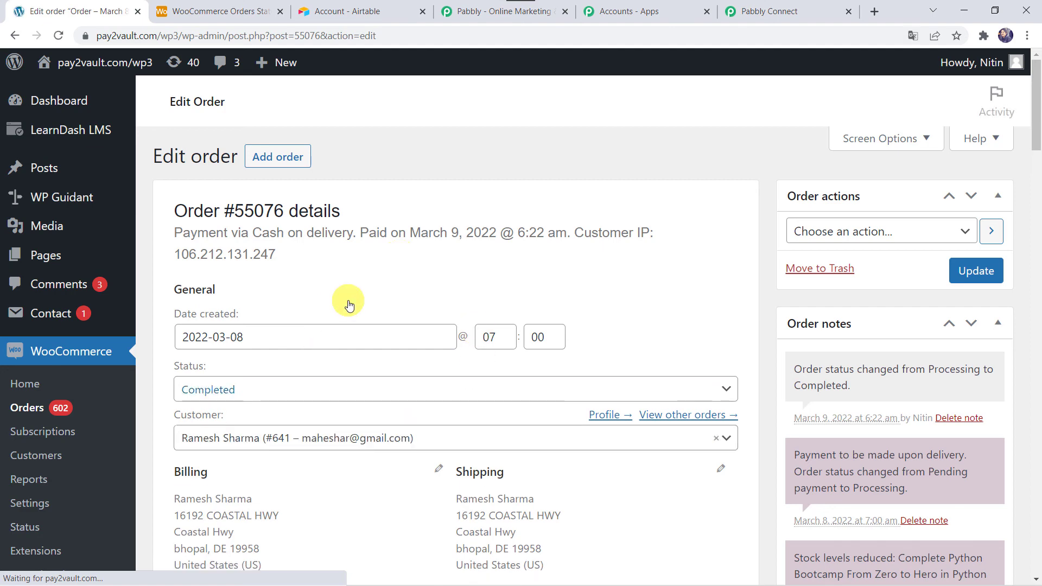
pyautogui.scroll(-2, 236, 505)
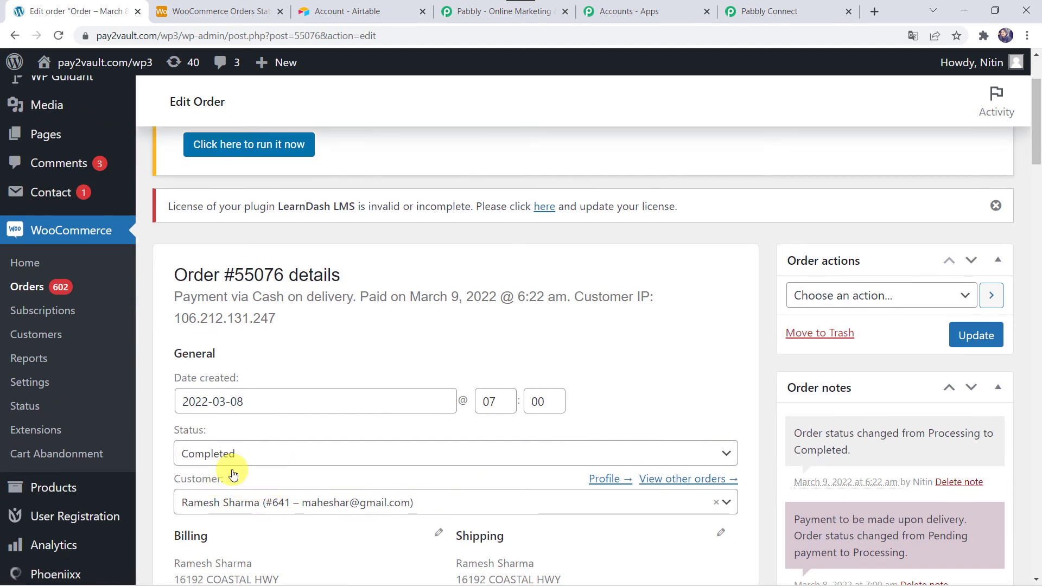
pyautogui.click(223, 7)
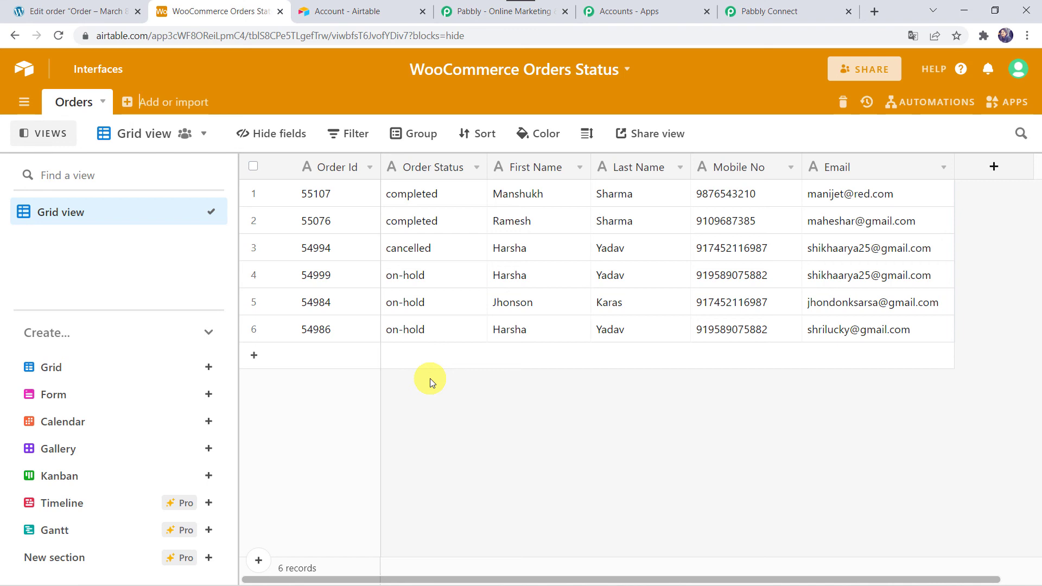
# - Switch to Pabbly Connect, collapse the Airtable Update Record, Airtable Search Record and WooCommerce trigger steps, and review the workflow sequence
pyautogui.click(779, 12)
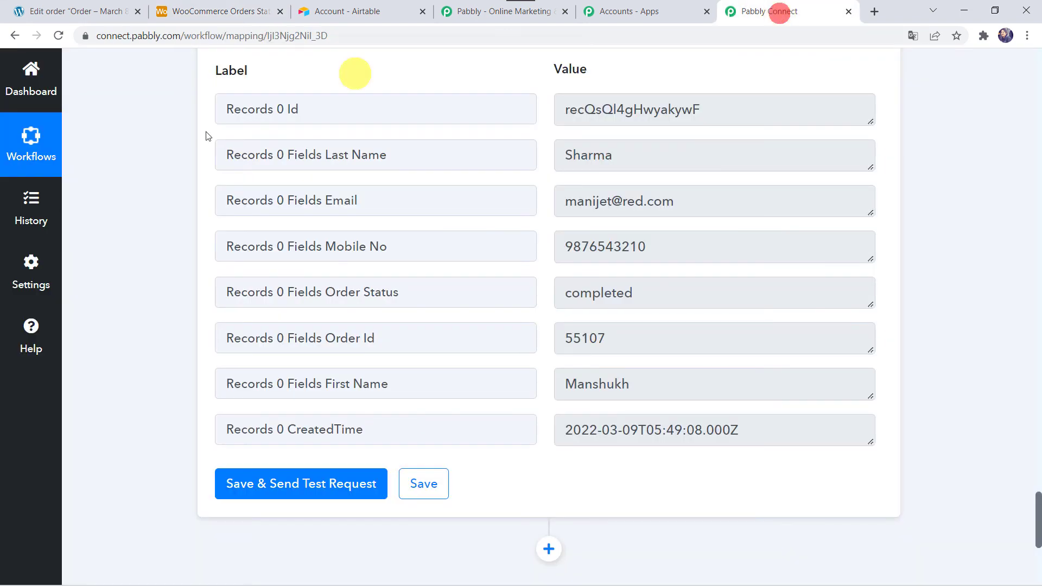
pyautogui.moveTo(132, 585)
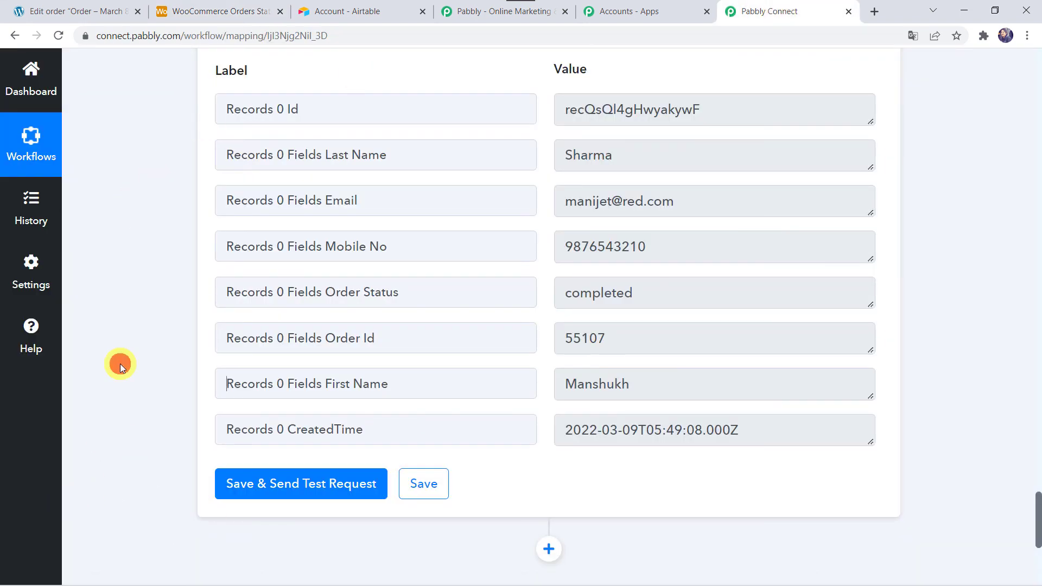
pyautogui.scroll(15, 119, 364)
pyautogui.scroll(5, 119, 363)
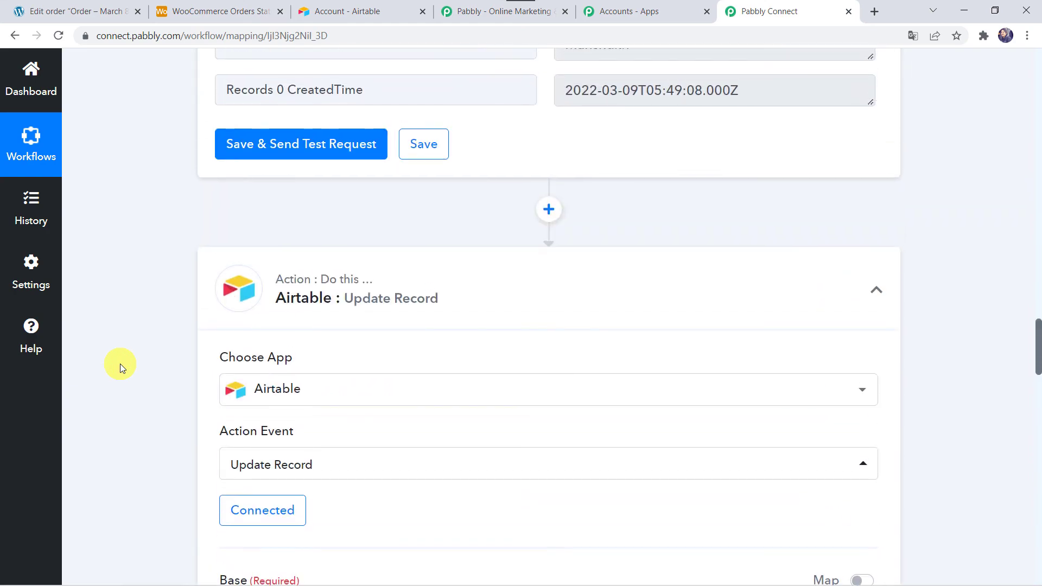
pyautogui.click(516, 300)
pyautogui.scroll(10, 516, 304)
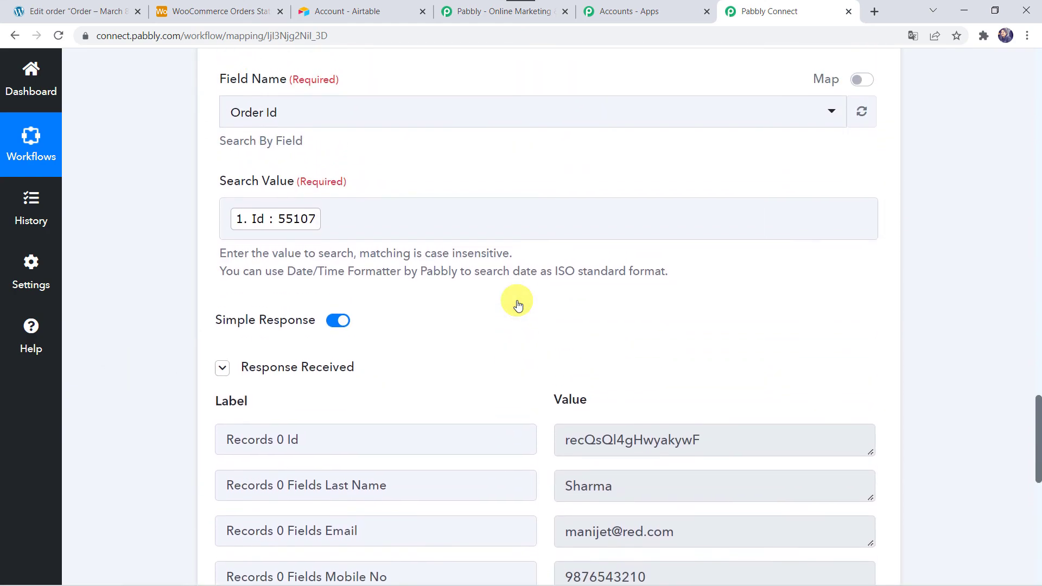
pyautogui.click(499, 362)
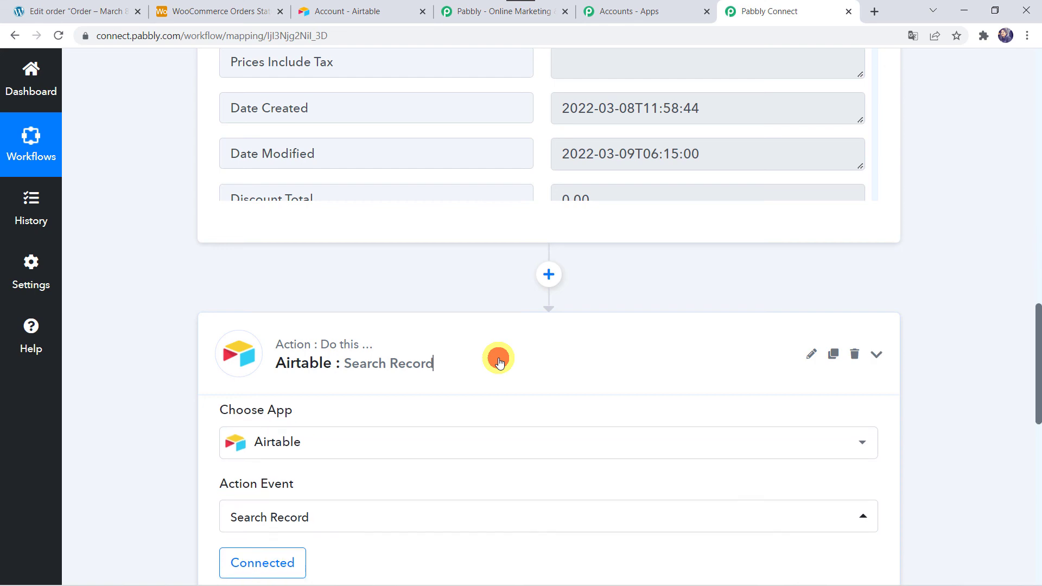
pyautogui.scroll(10, 501, 354)
pyautogui.click(512, 272)
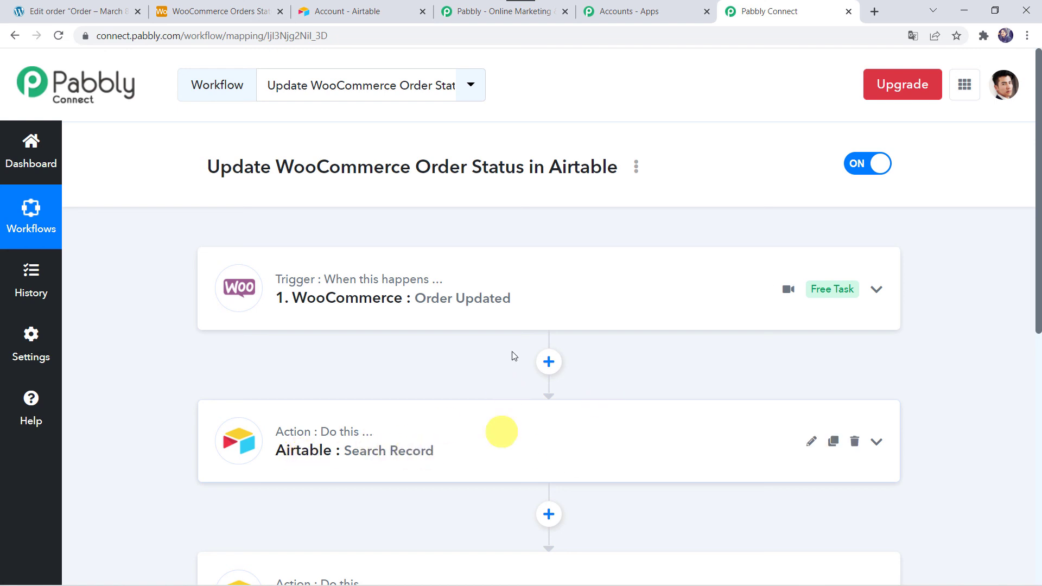
pyautogui.scroll(-2, 509, 468)
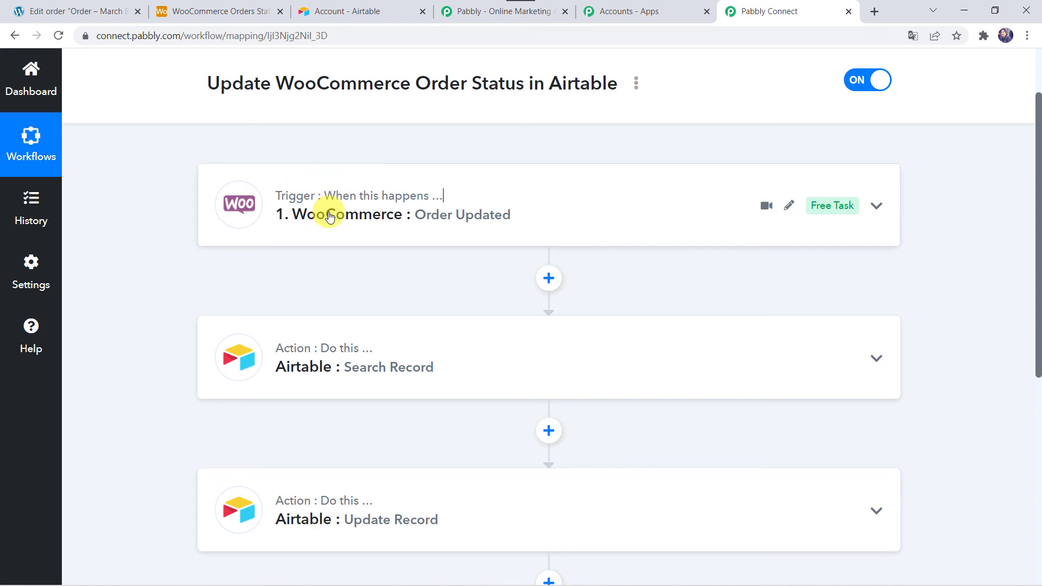
pyautogui.scroll(3, 136, 211)
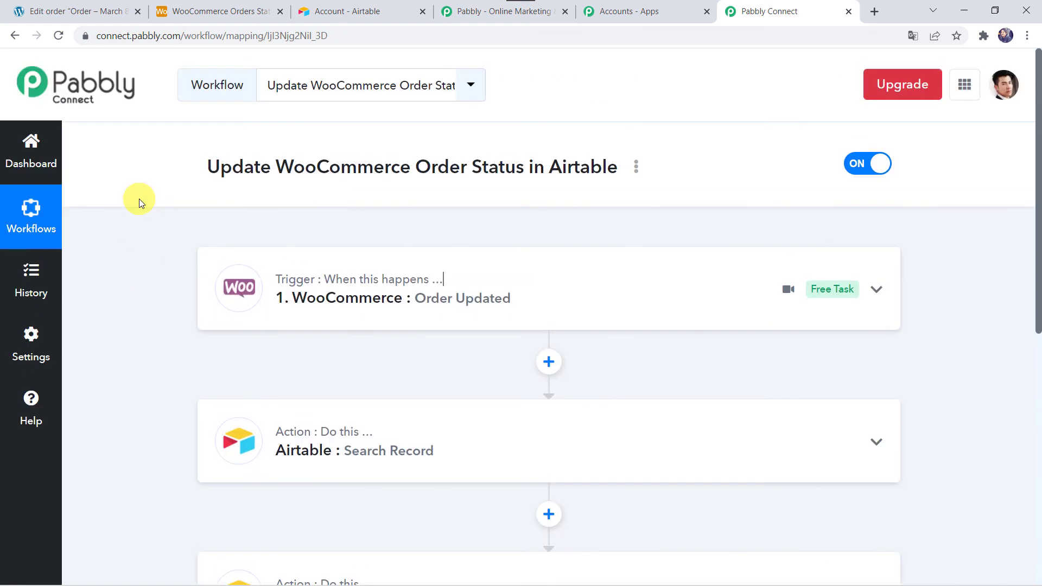